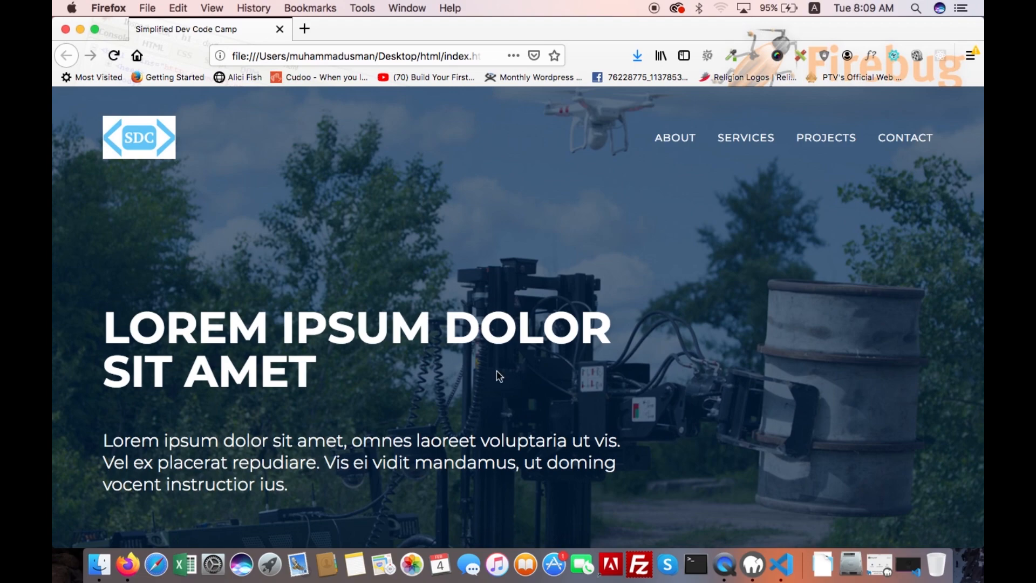
scroll(497, 376, "down", 10)
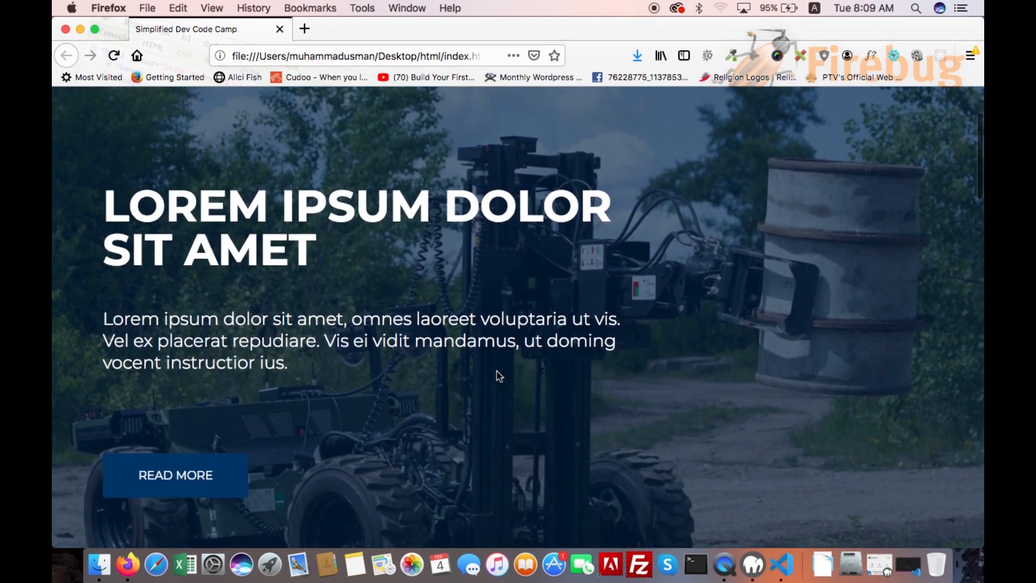
scroll(497, 375, "up", 10)
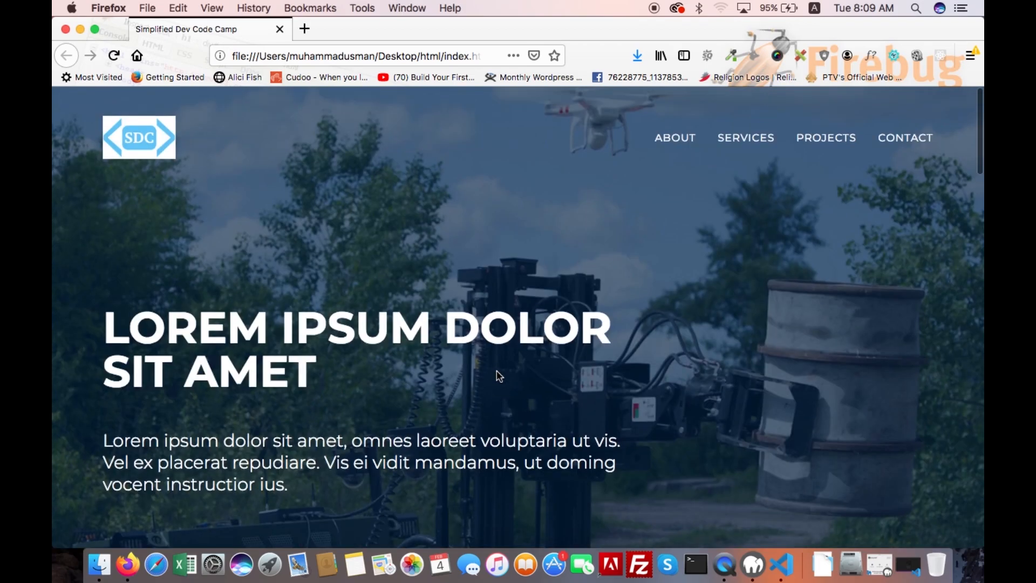
scroll(212, 259, "down", 3)
scroll(211, 257, "down", 10)
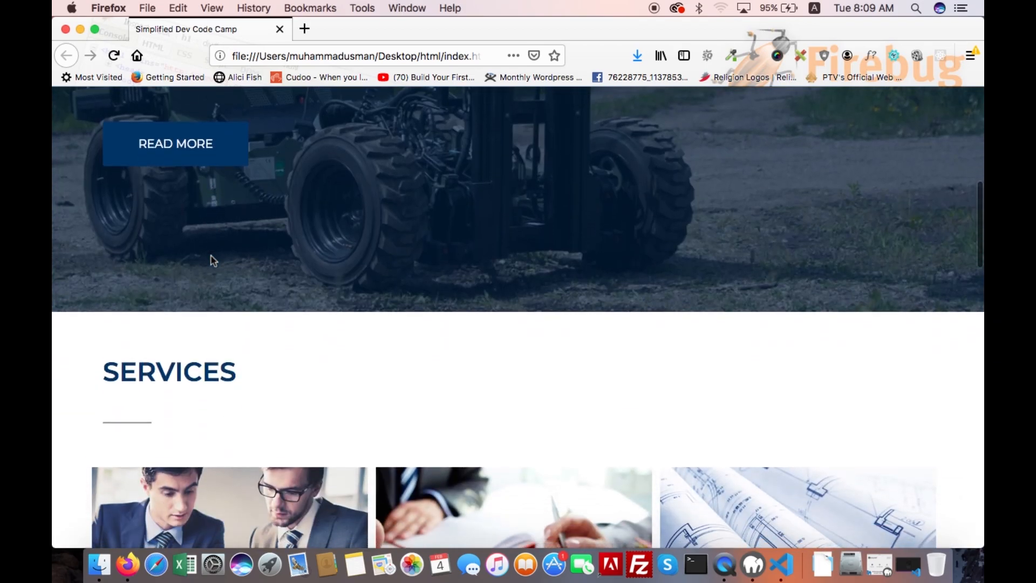
scroll(213, 399, "down", 15)
scroll(212, 400, "down", 5)
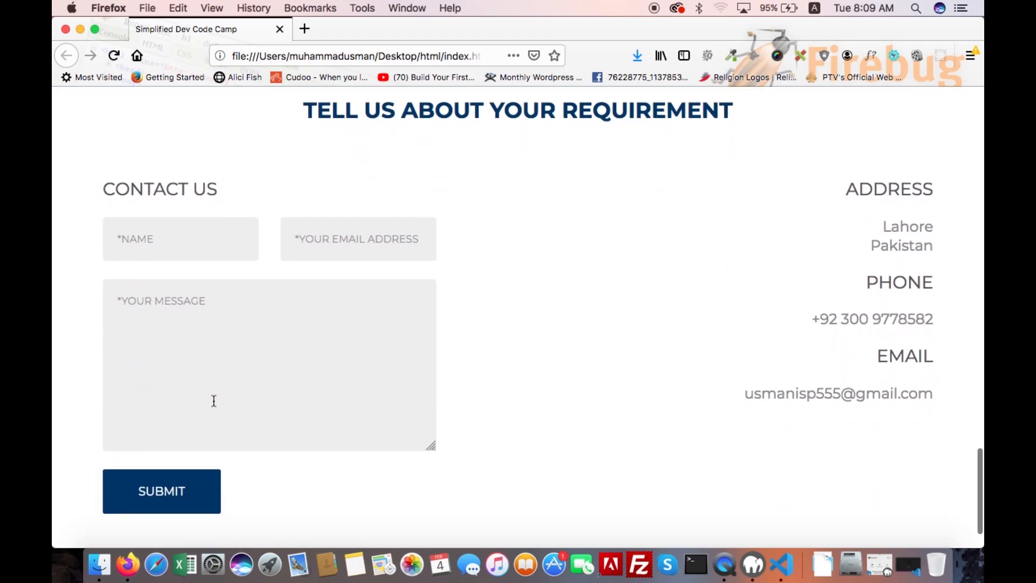
scroll(213, 401, "down", 3)
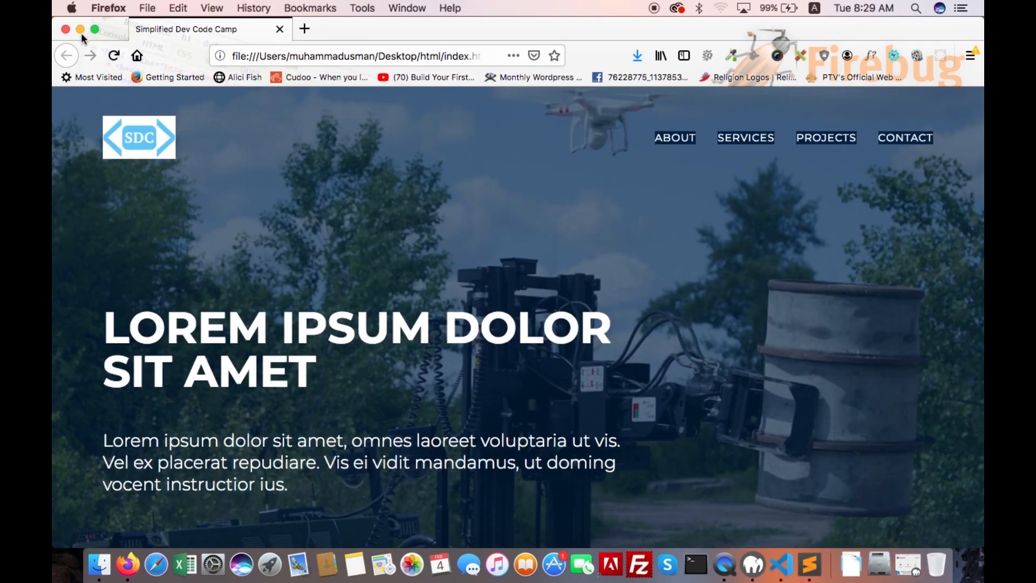
Step: Hide Firefox and browse Finder to htdocs/demo/wp-content/themes
left_click(80, 29)
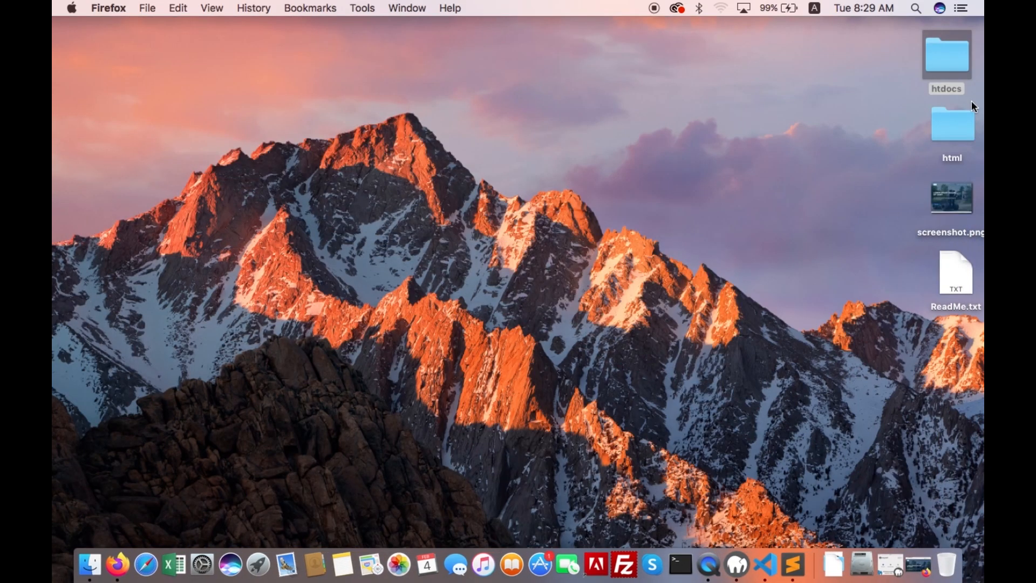
double_click(952, 65)
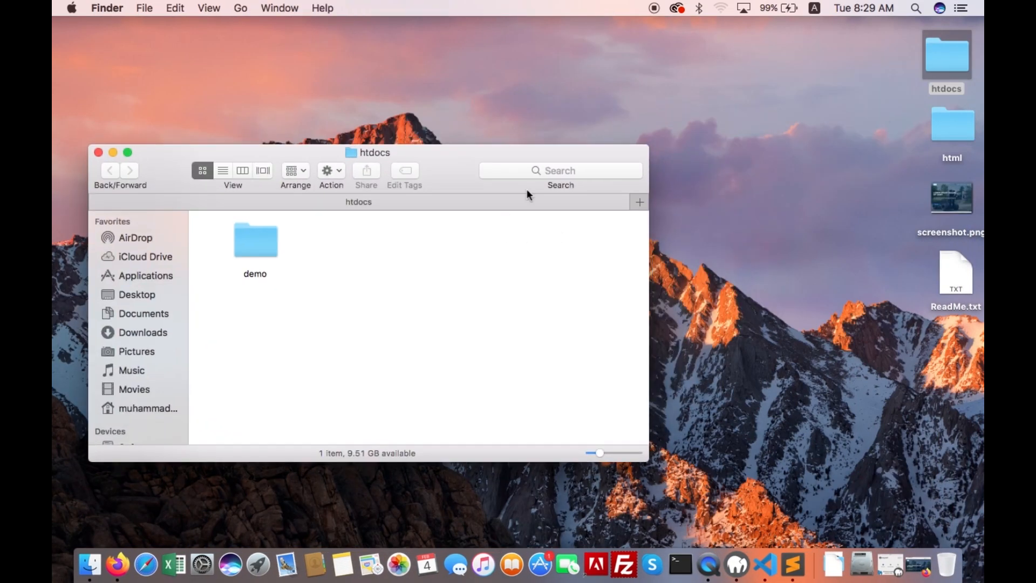
double_click(269, 237)
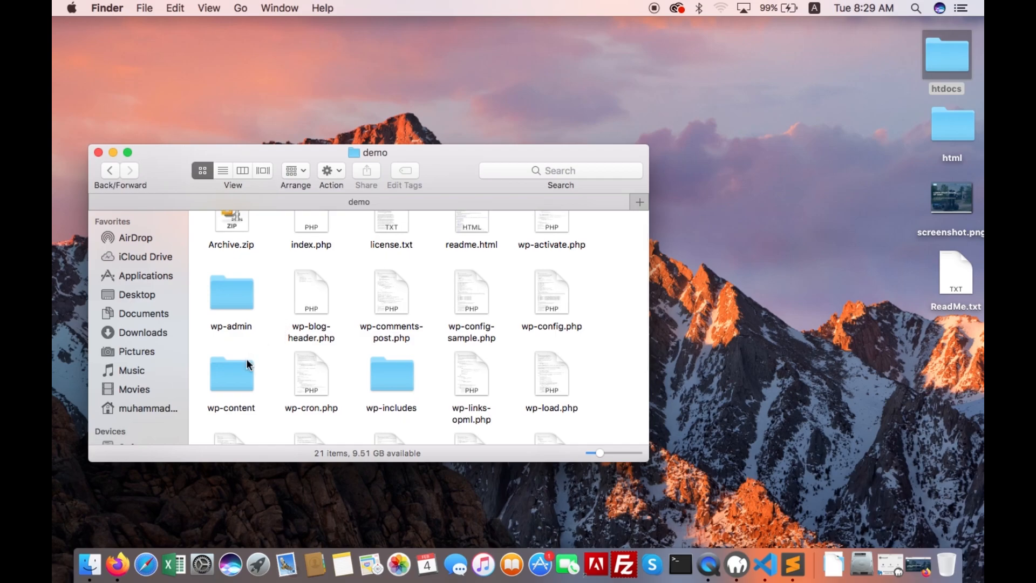
double_click(235, 381)
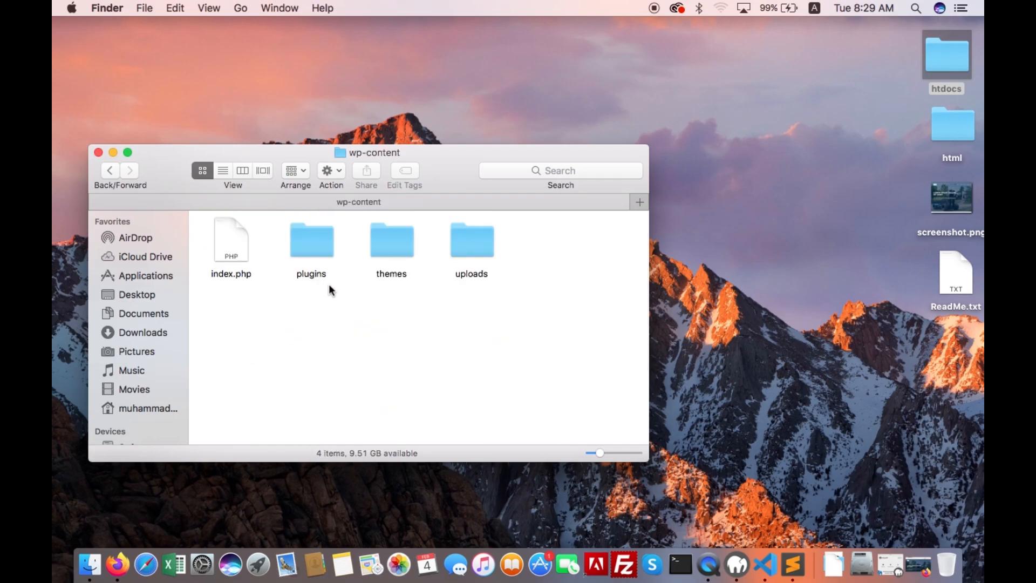
double_click(383, 251)
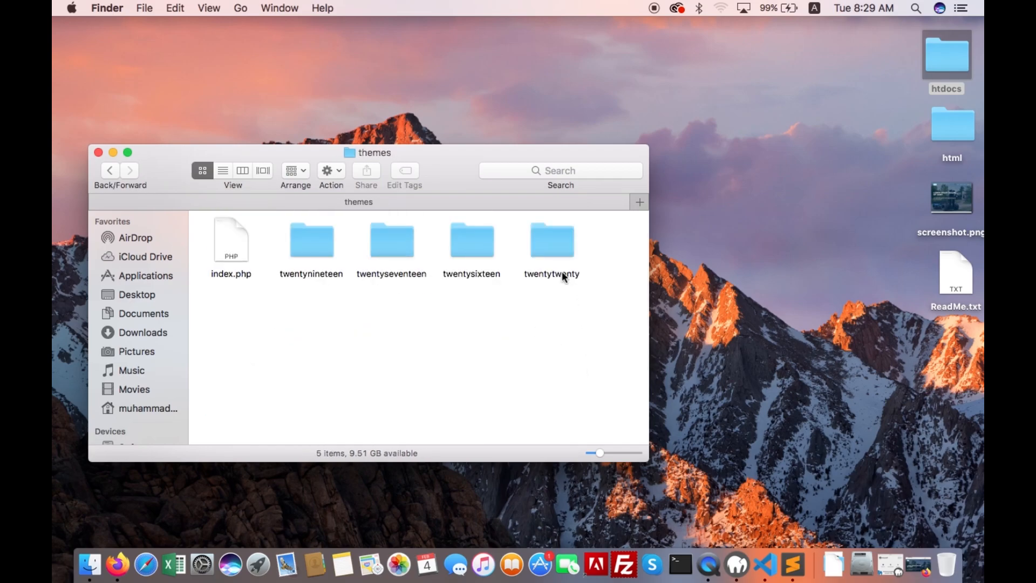
Step: Paste a copy of twentytwenty onto the Desktop and rename it simlified-dev-code-camp
left_click(754, 336)
key("super+v")
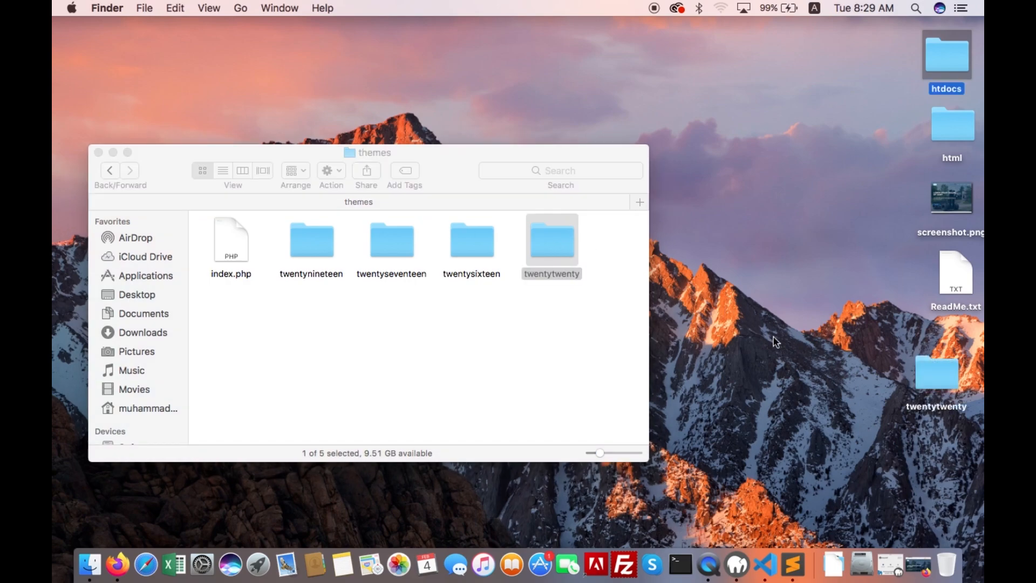
double_click(935, 381)
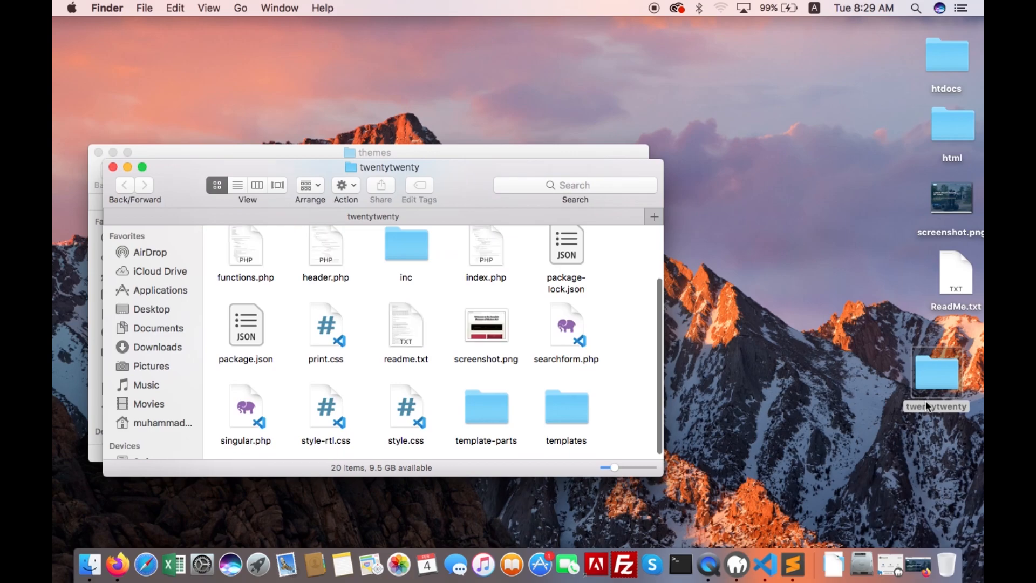
left_click(925, 408)
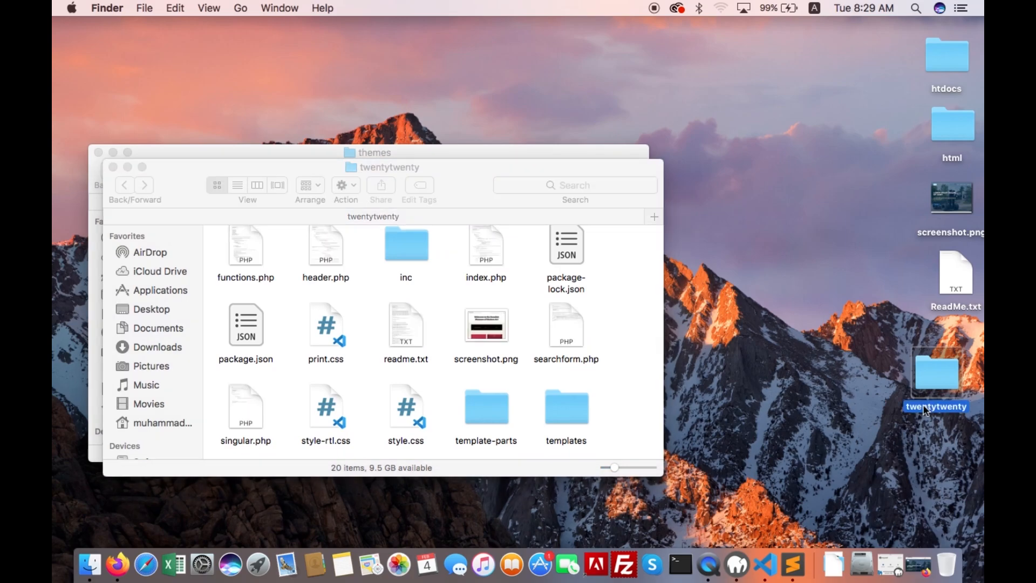
key("Tab")
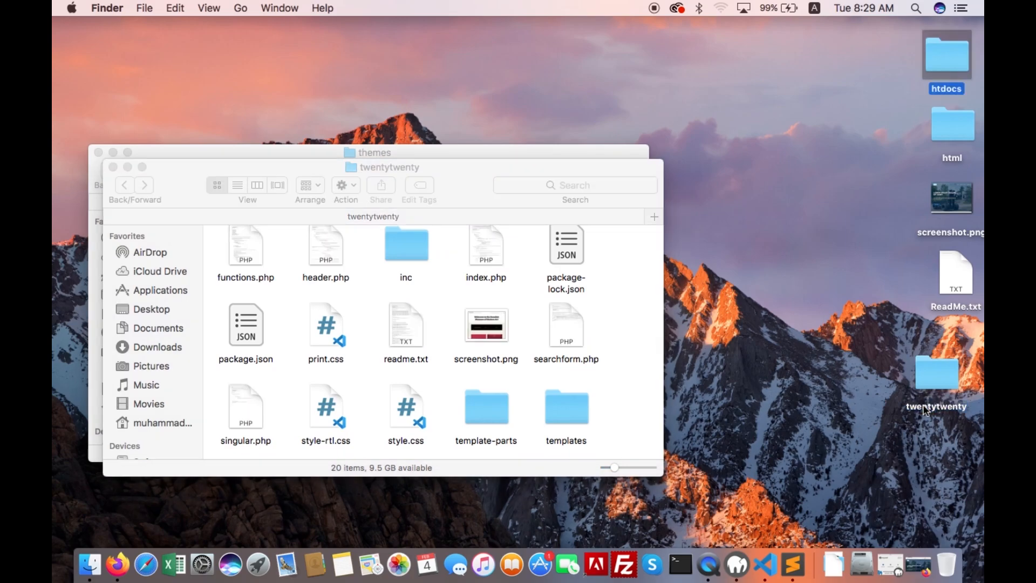
left_click(925, 407)
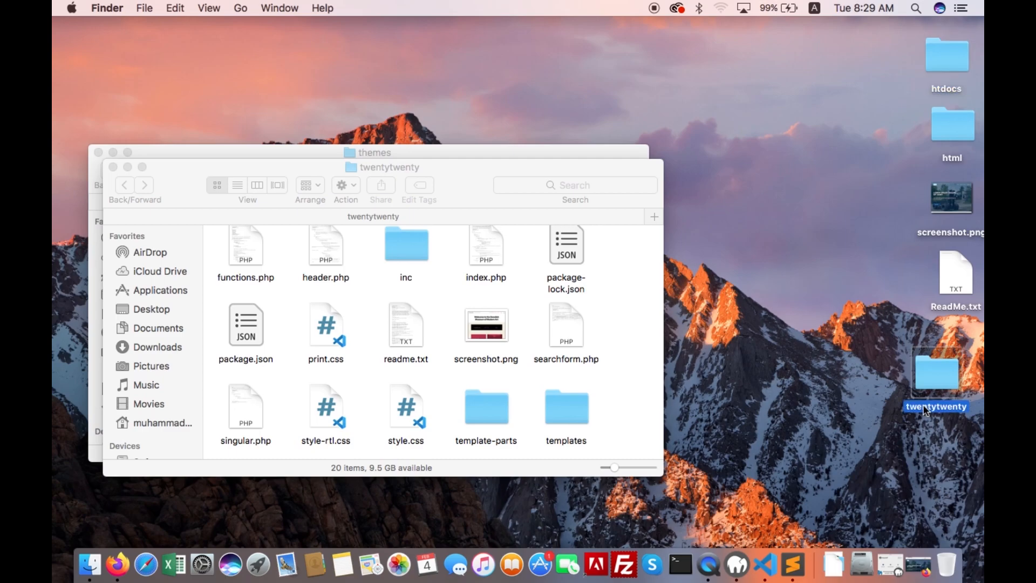
left_click(926, 407)
type("simlified-dev")
type("-code")
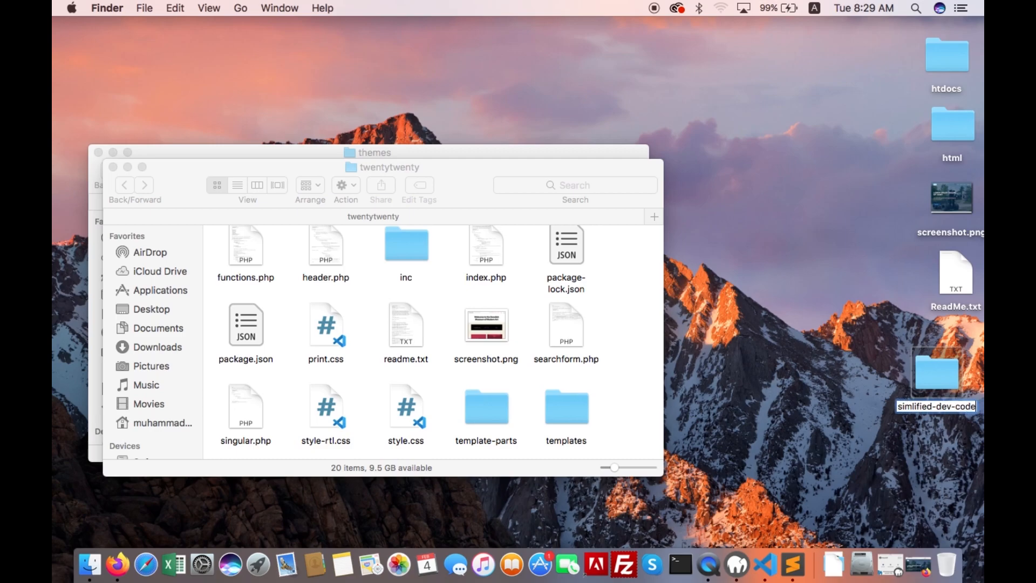
type("-camp")
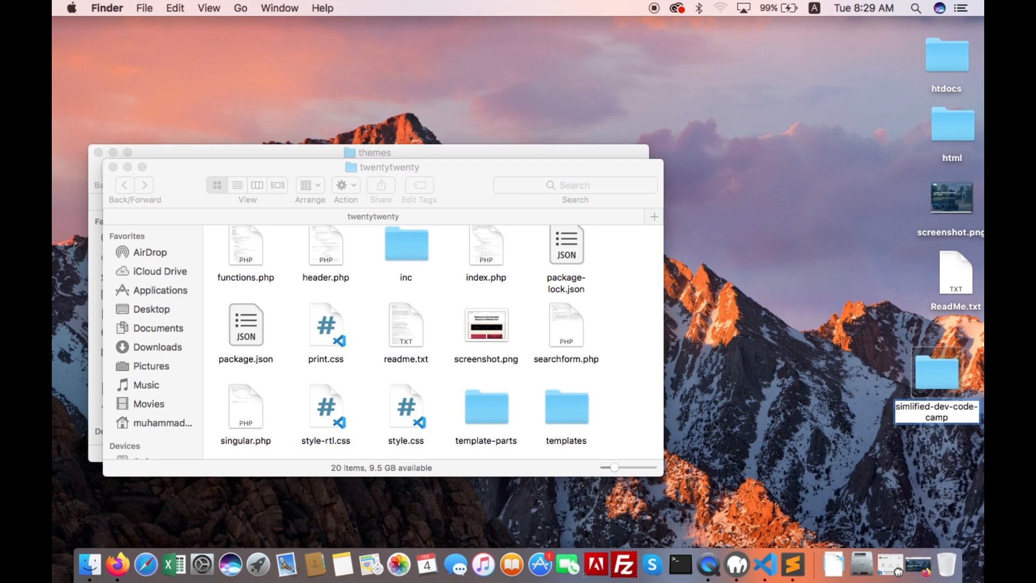
key("Return")
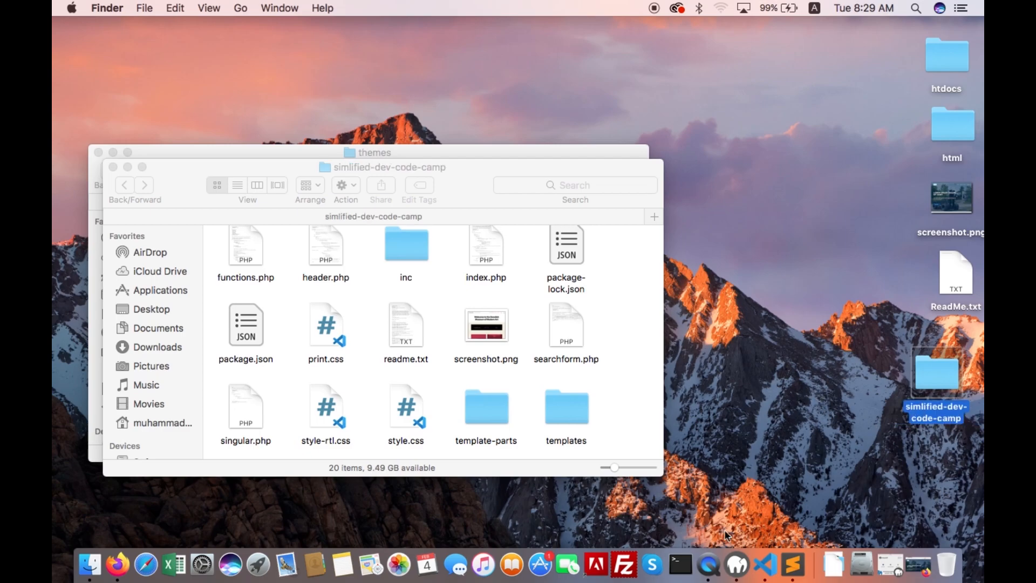
Step: Launch VS Code and choose the Desktop's simlified-dev-code-camp folder to open as the project
left_click(764, 564)
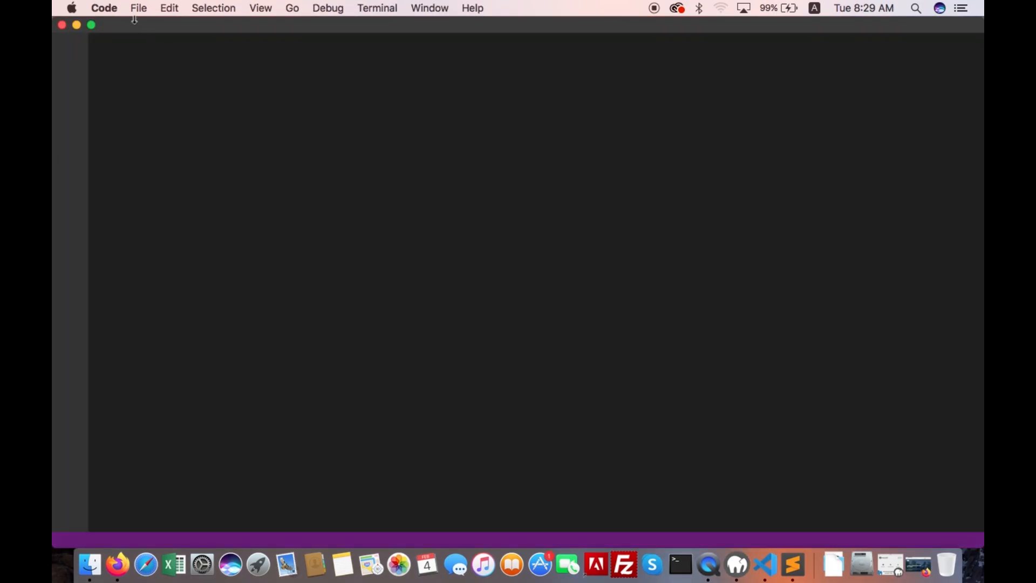
left_click(138, 8)
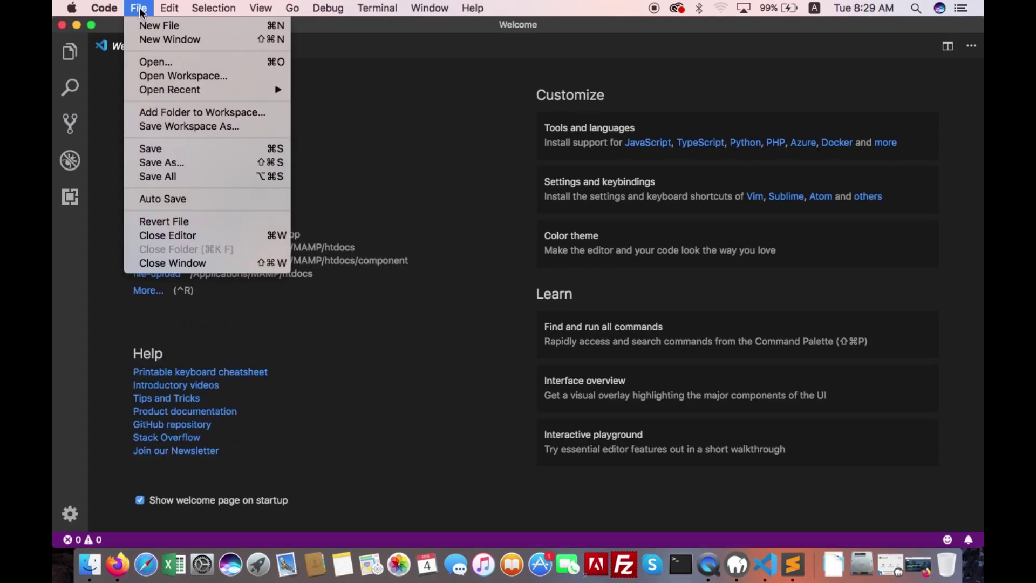
left_click(160, 65)
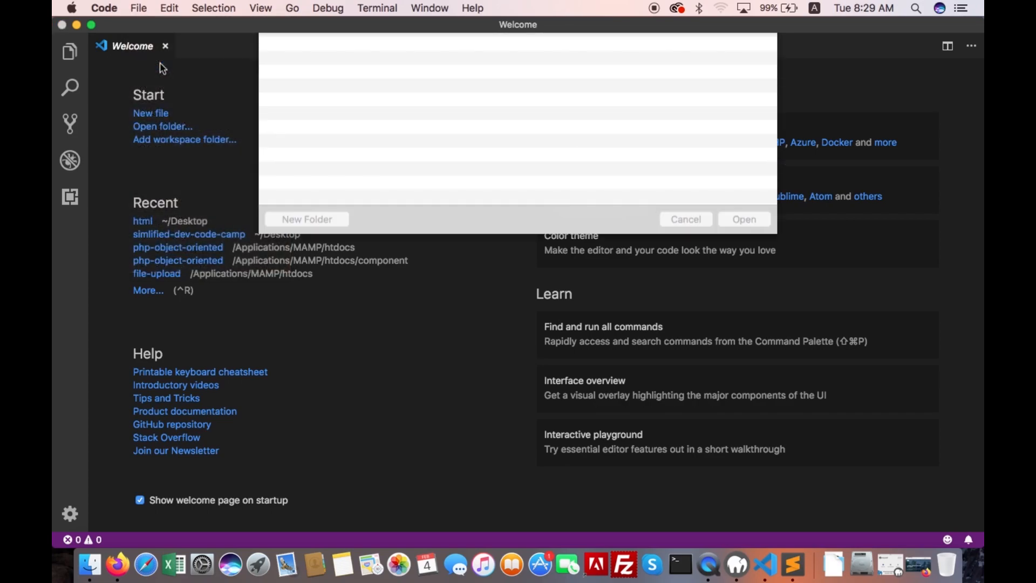
left_click(508, 48)
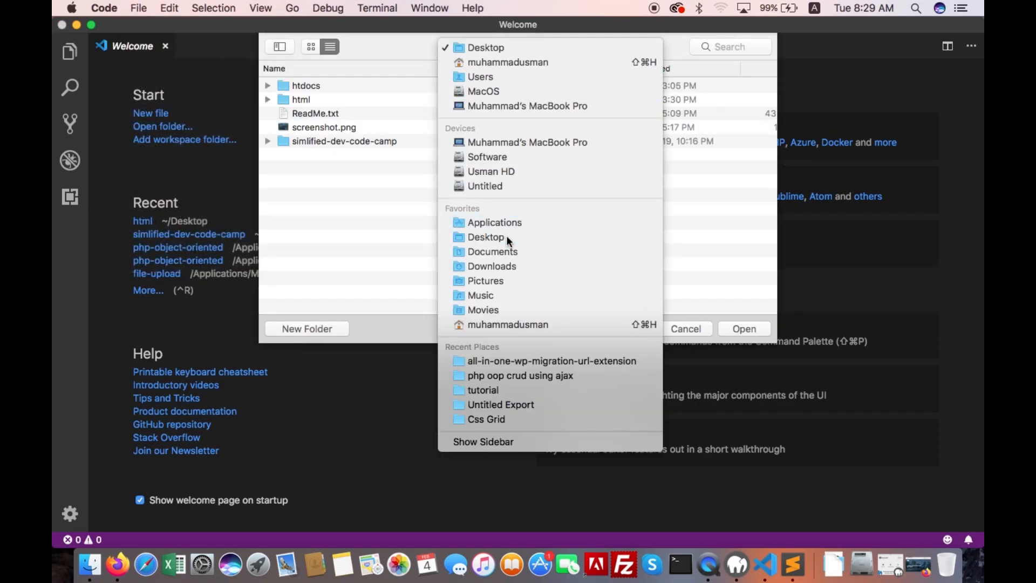
left_click(487, 237)
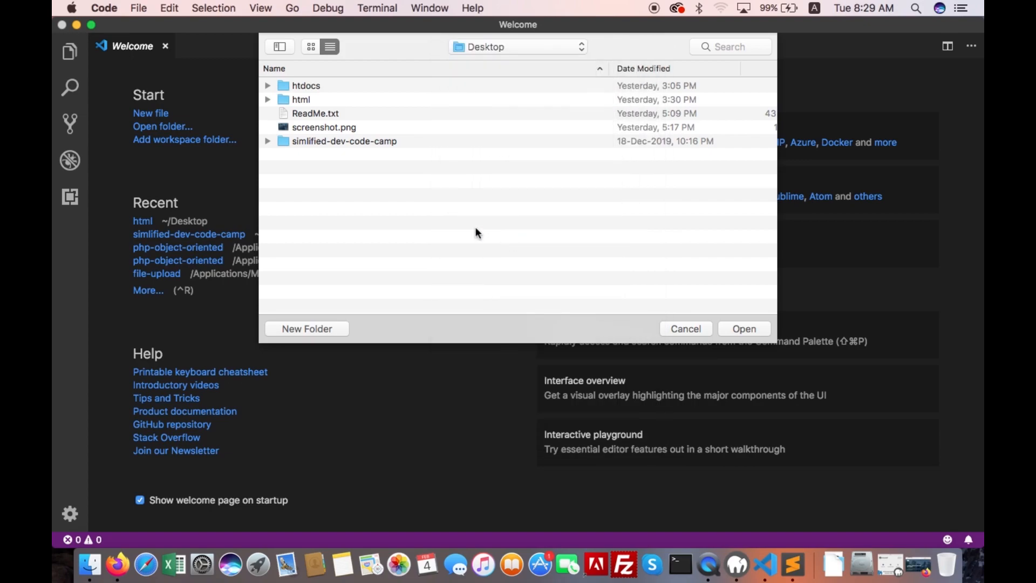
left_click(327, 140)
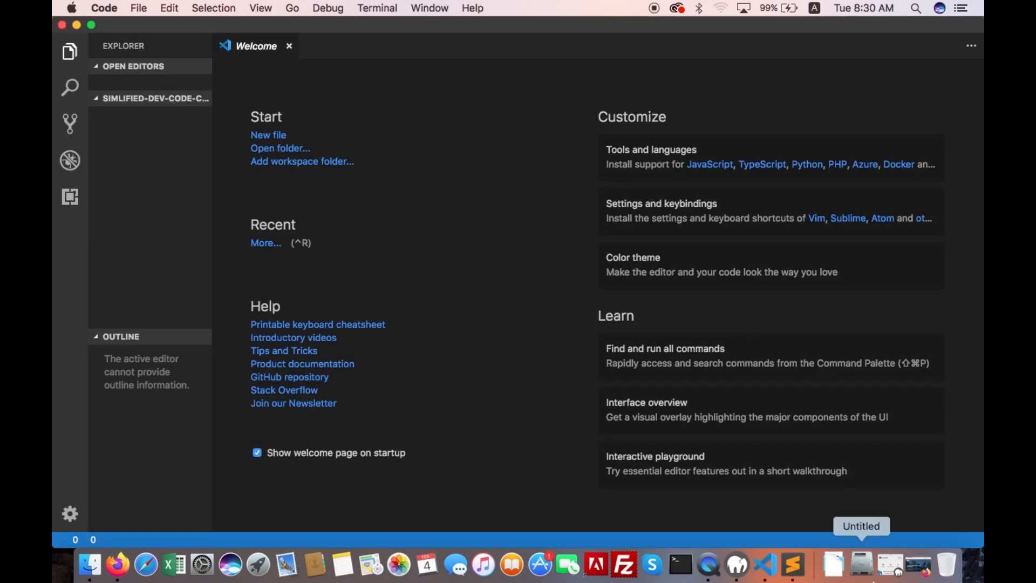
Step: Switch to Sublime Text and open the Desktop's html folder as the project
left_click(793, 565)
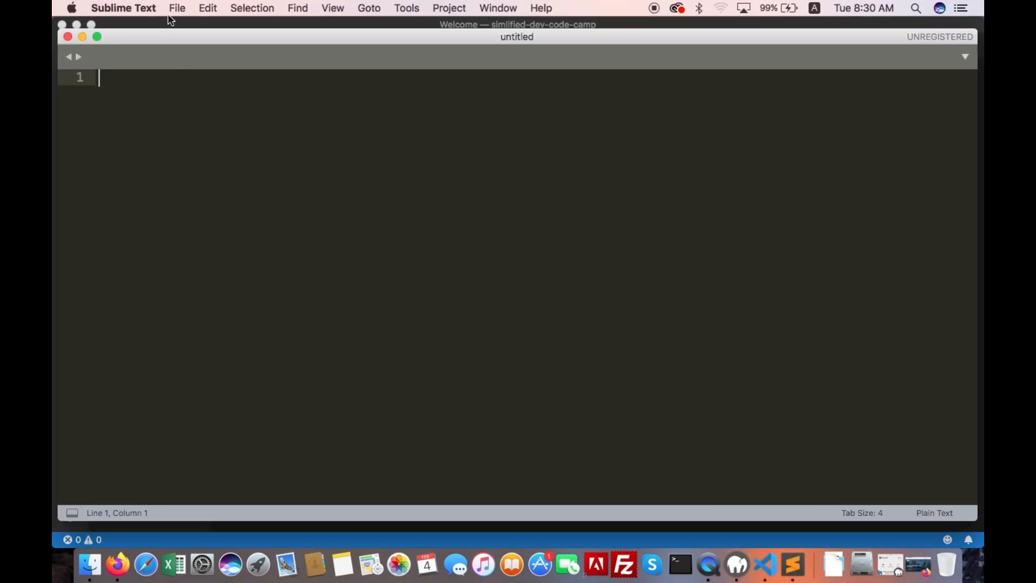
left_click(176, 9)
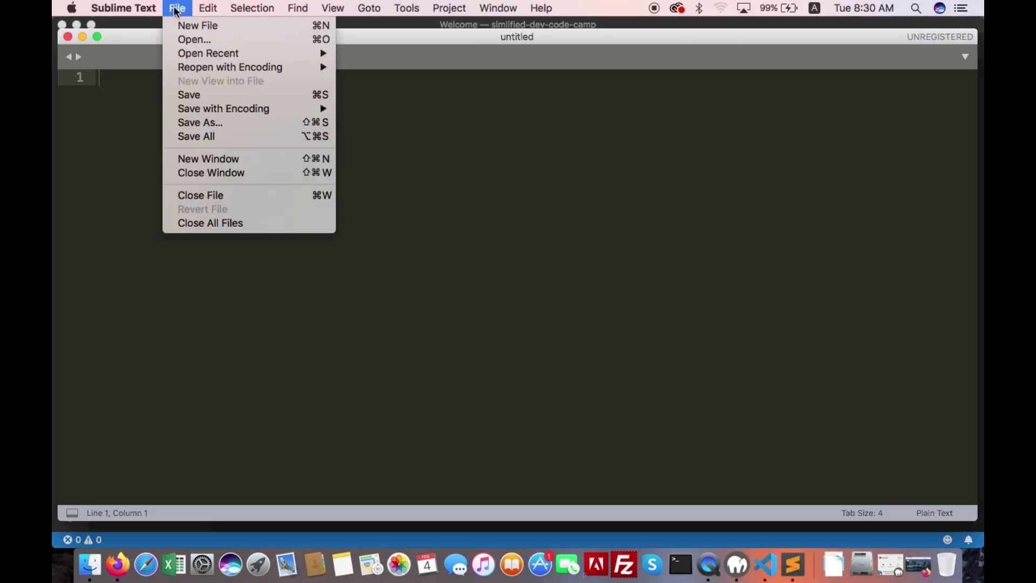
left_click(194, 39)
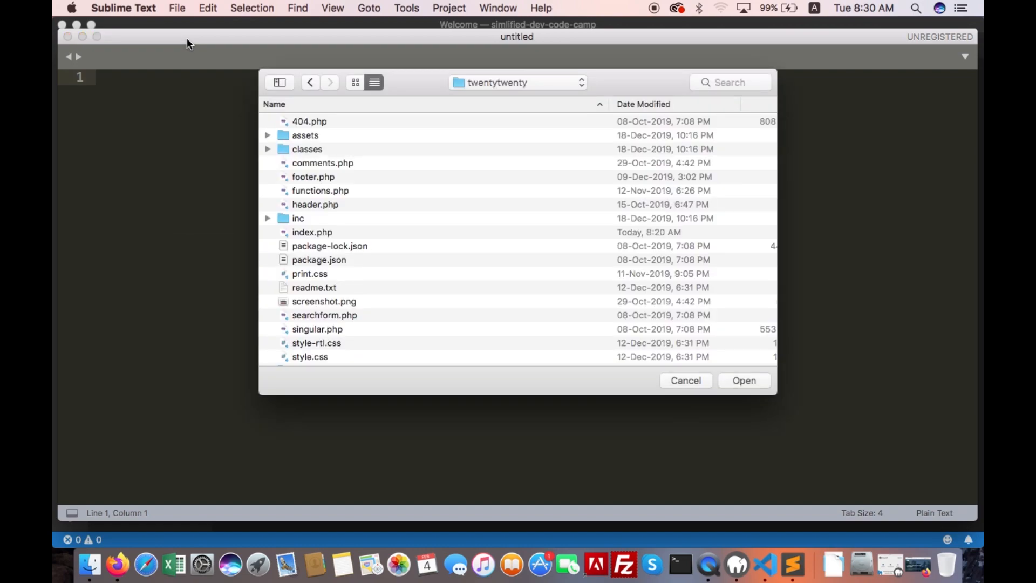
left_click(474, 82)
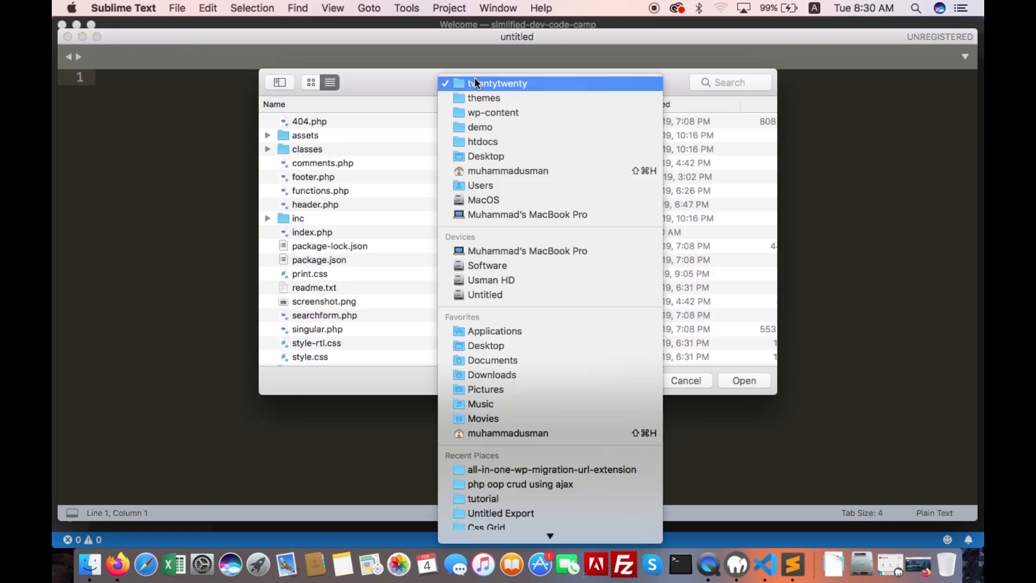
left_click(484, 155)
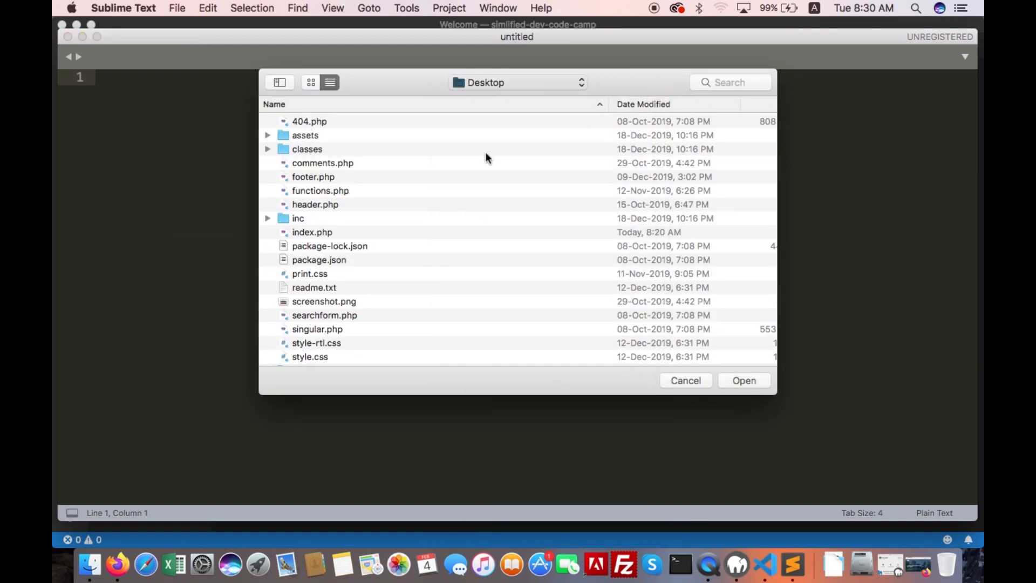
left_click(293, 135)
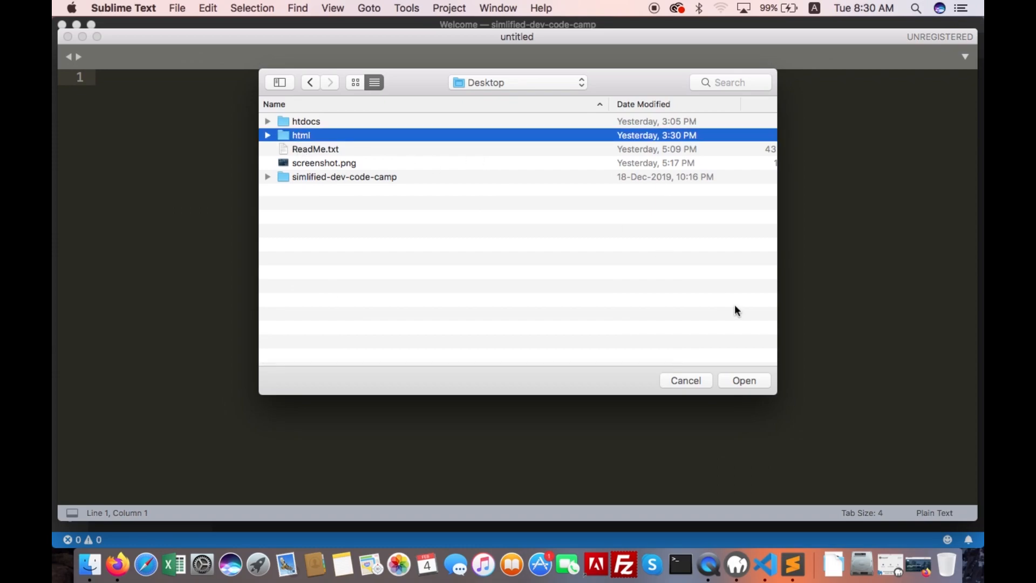
left_click(746, 381)
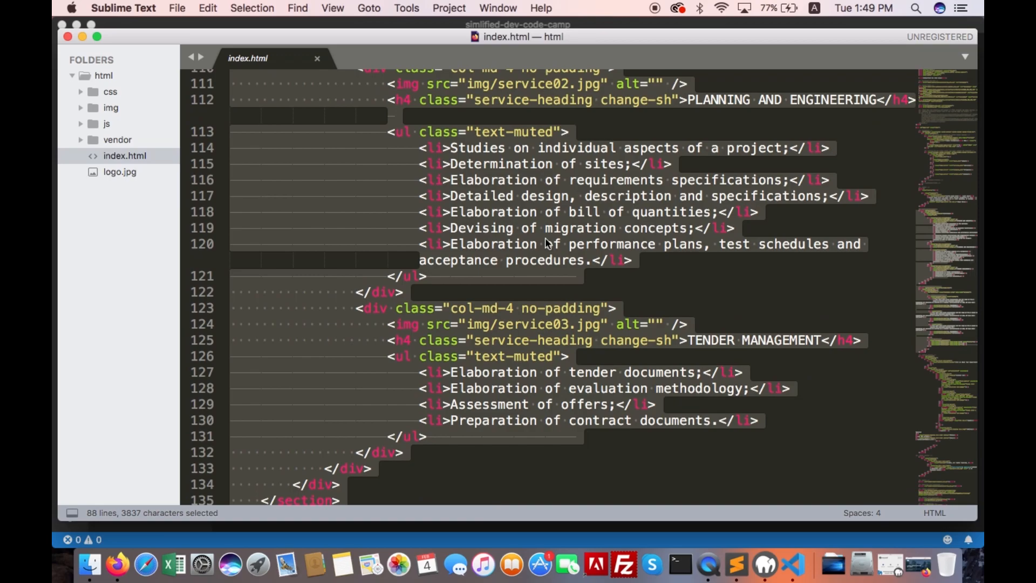
scroll(545, 237, "up", 9)
scroll(545, 241, "up", 12)
scroll(545, 241, "up", 4)
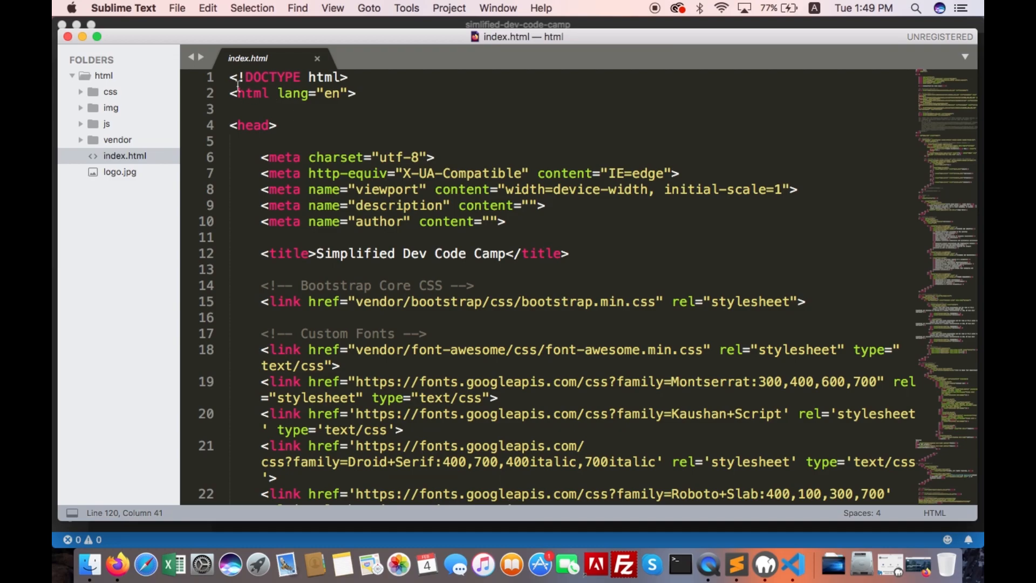
Step: Select index.html from its first line through the closing header tag in Sublime
left_click_drag(229, 77, 334, 253)
key("ctrl+Up")
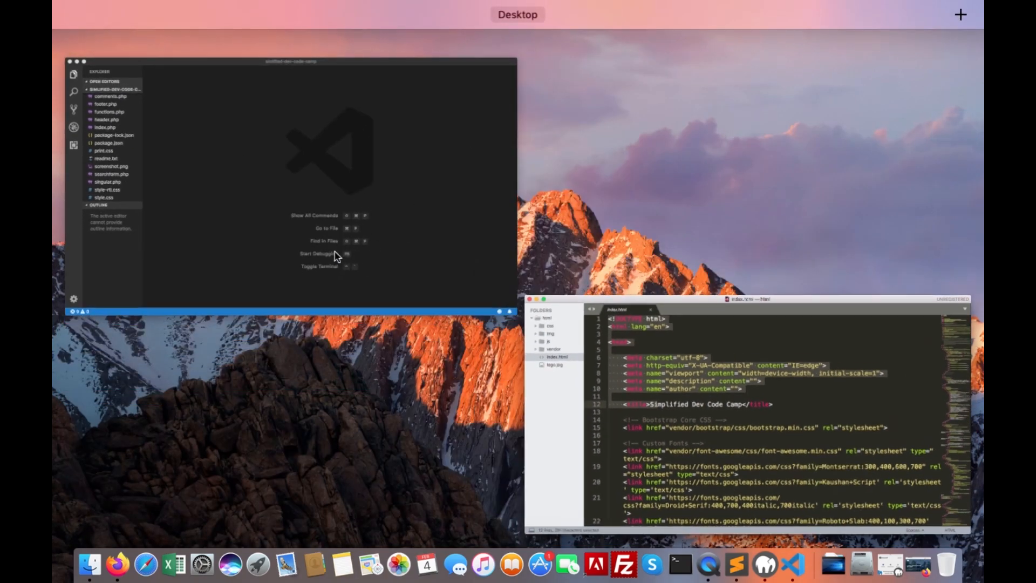
key("Escape")
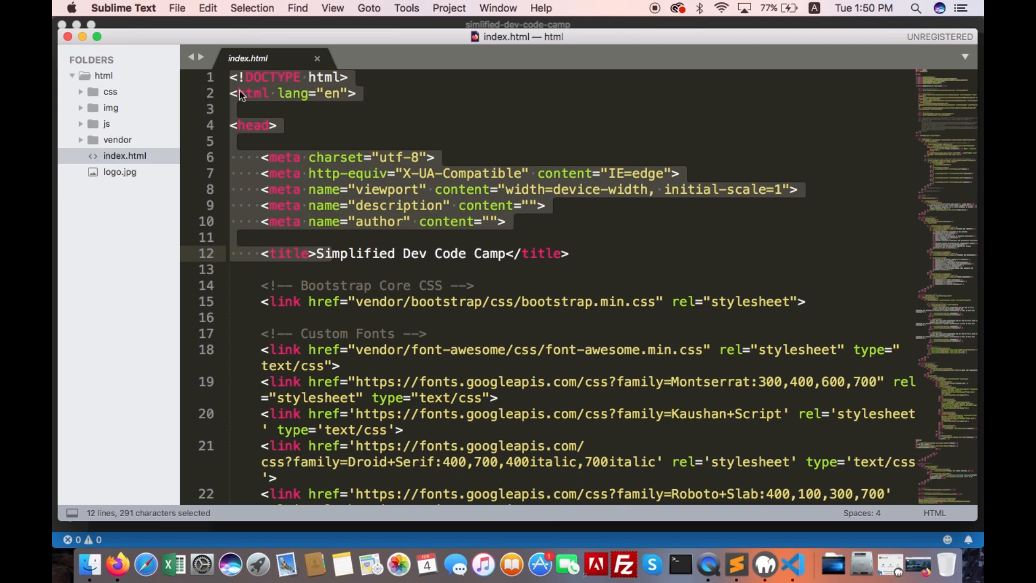
left_click(238, 93)
left_click_drag(230, 76, 333, 217)
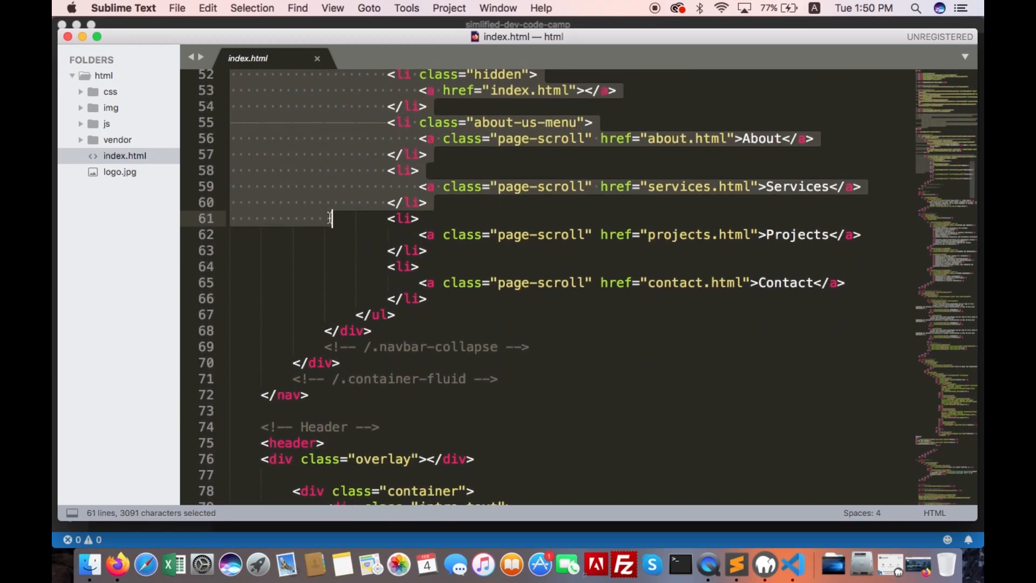
left_click_drag(334, 217, 388, 486)
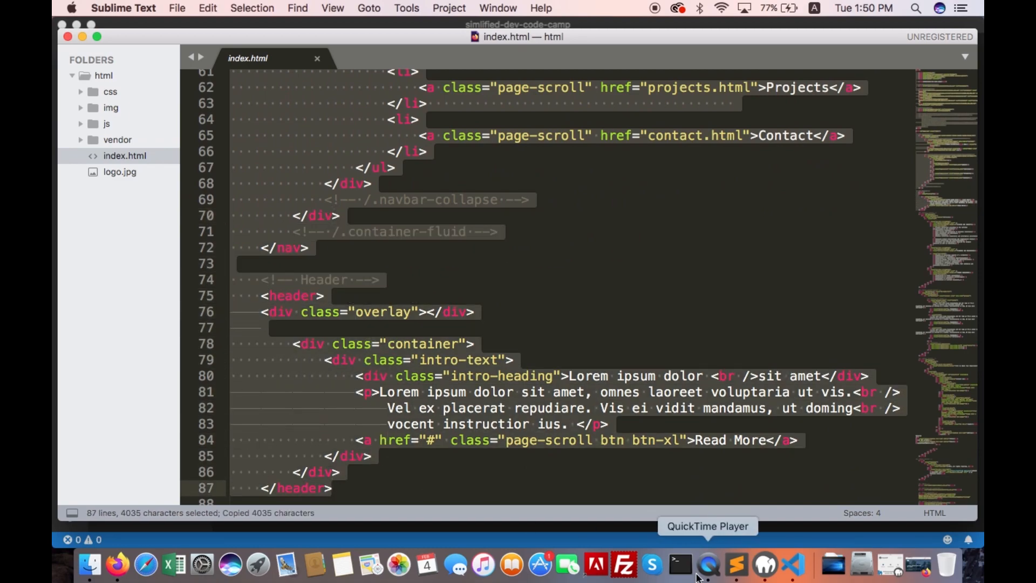
Step: Replace all of header.php in VS Code with the copied header markup
left_click(798, 566)
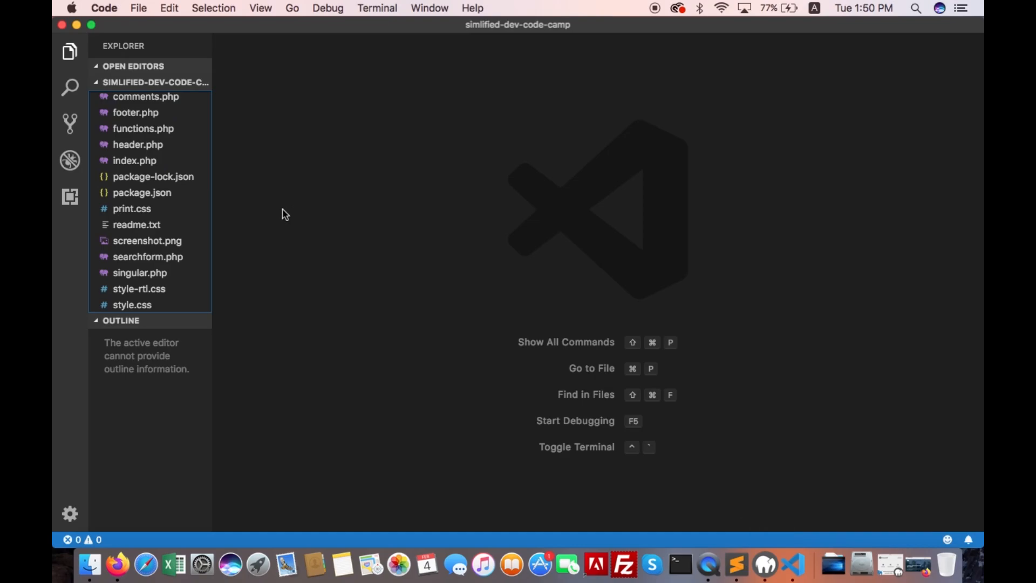
mouse_move(152, 202)
scroll(151, 243, "up", 3)
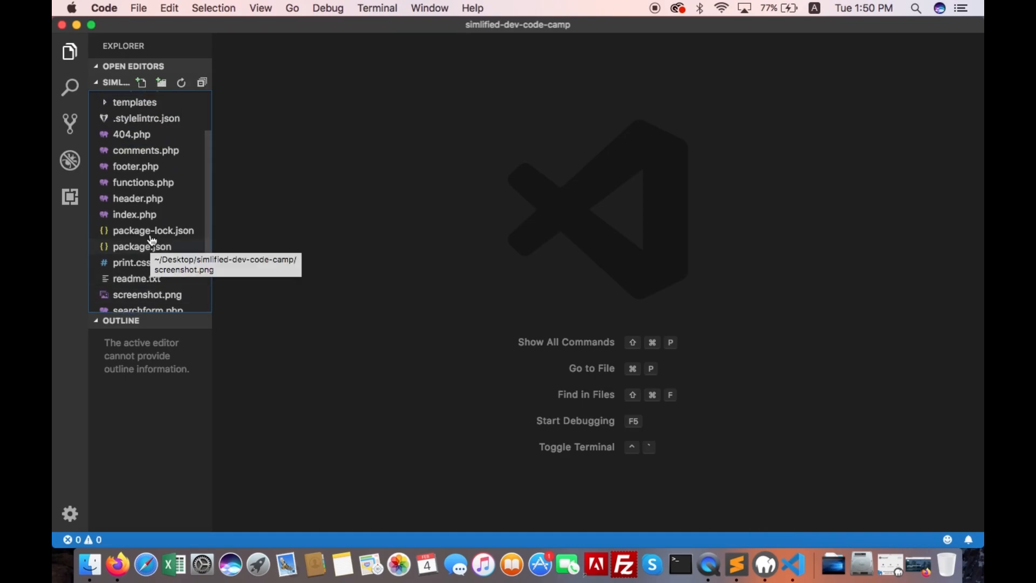
left_click(139, 202)
key("cmd+a")
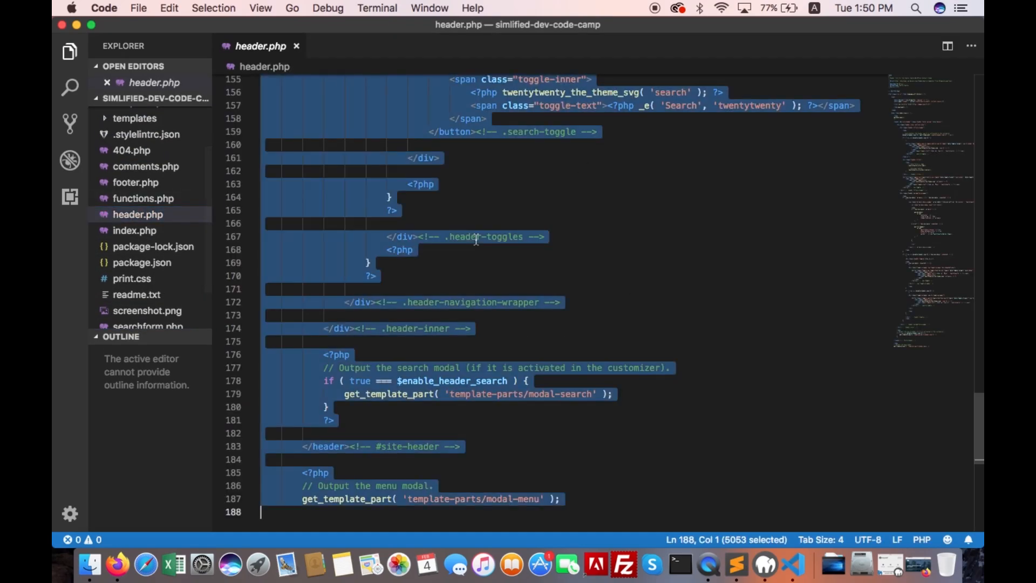
left_click(452, 235)
key("super+a")
key("super+v")
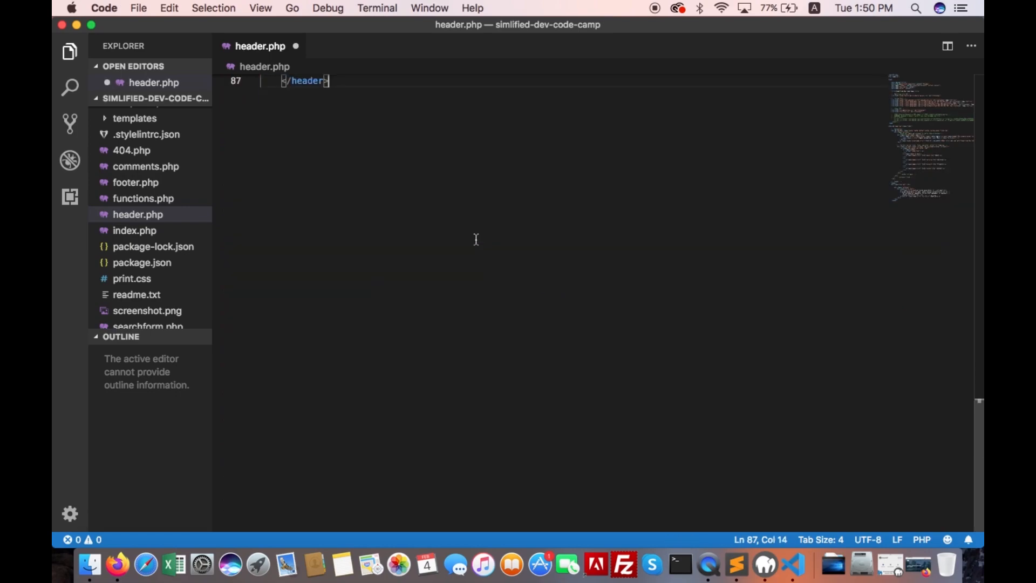
scroll(476, 239, "up", 10)
scroll(476, 239, "up", 5)
scroll(476, 238, "up", 1)
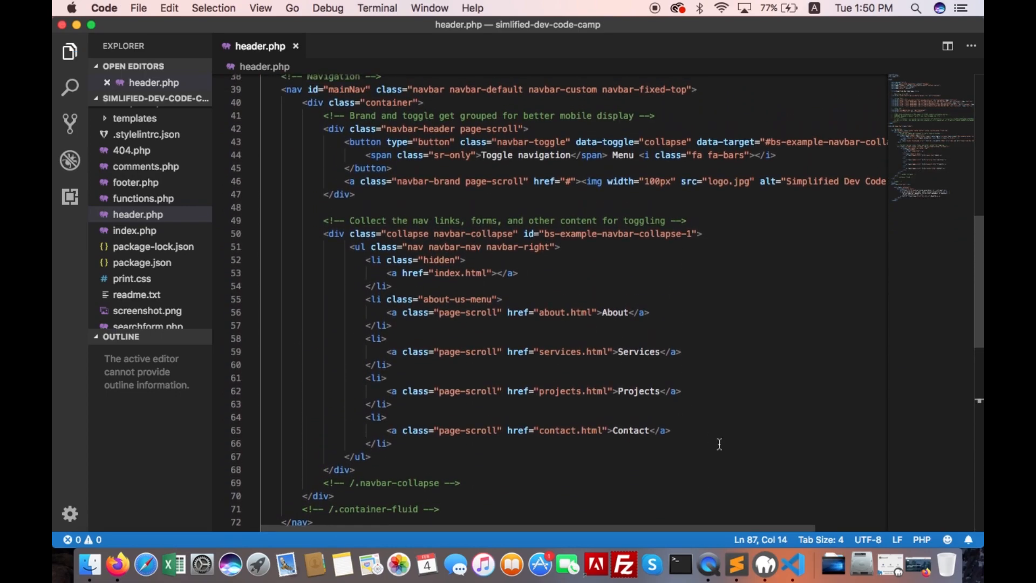
left_click(765, 564)
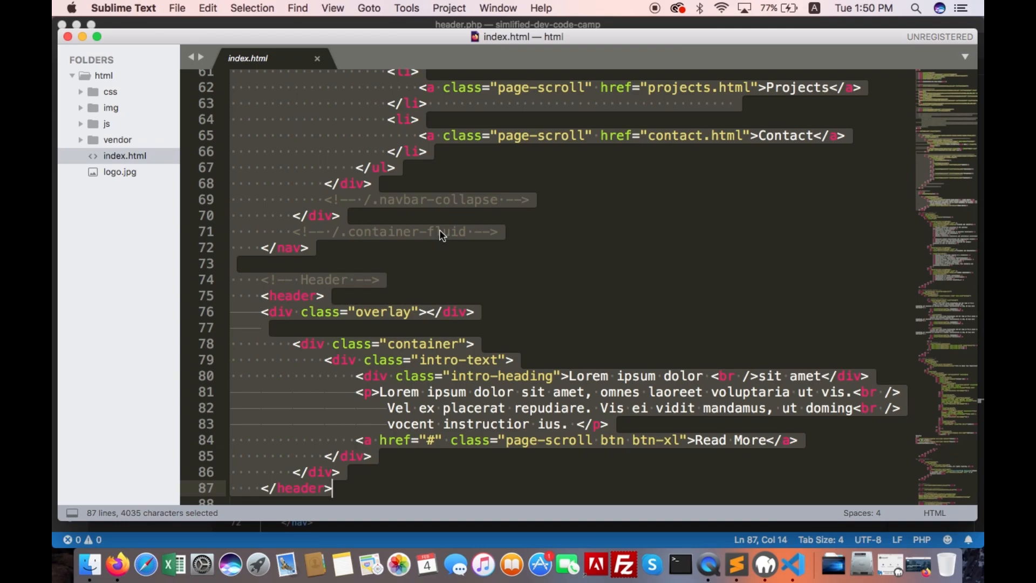
scroll(441, 235, "down", 10)
scroll(441, 235, "down", 8)
scroll(442, 234, "down", 5)
scroll(441, 235, "down", 8)
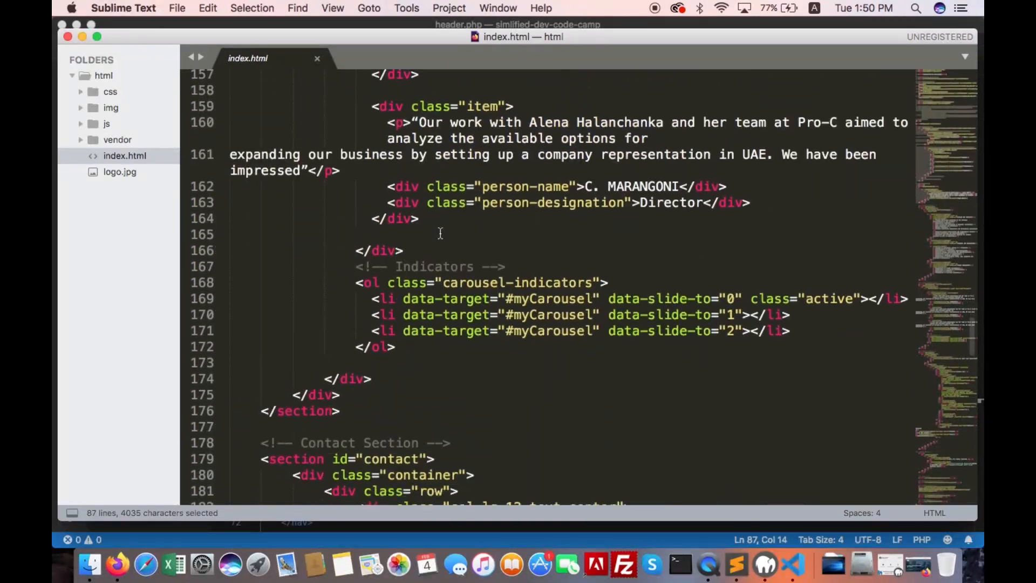
scroll(441, 235, "down", 5)
scroll(442, 235, "down", 3)
scroll(442, 236, "down", 2)
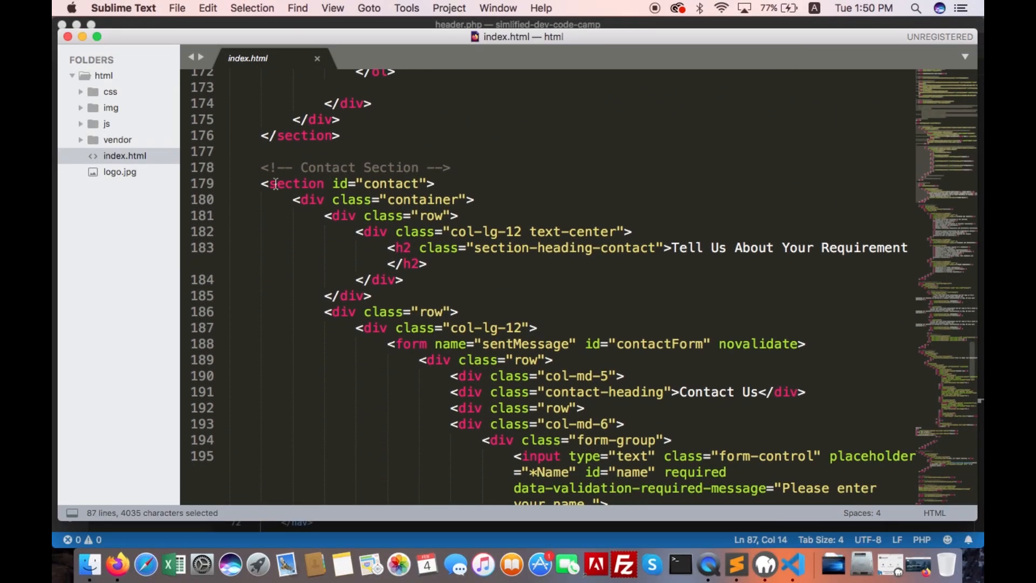
Step: Copy index.html from the Contact Section comment through the closing html tag
left_click_drag(264, 167, 371, 279)
key("ctrl+Up")
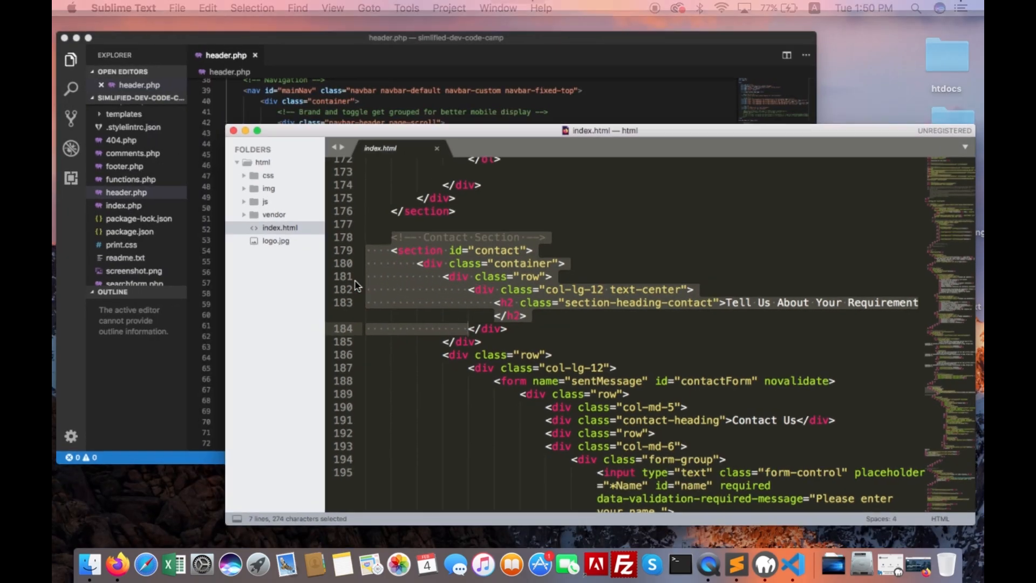
key("ctrl+Up")
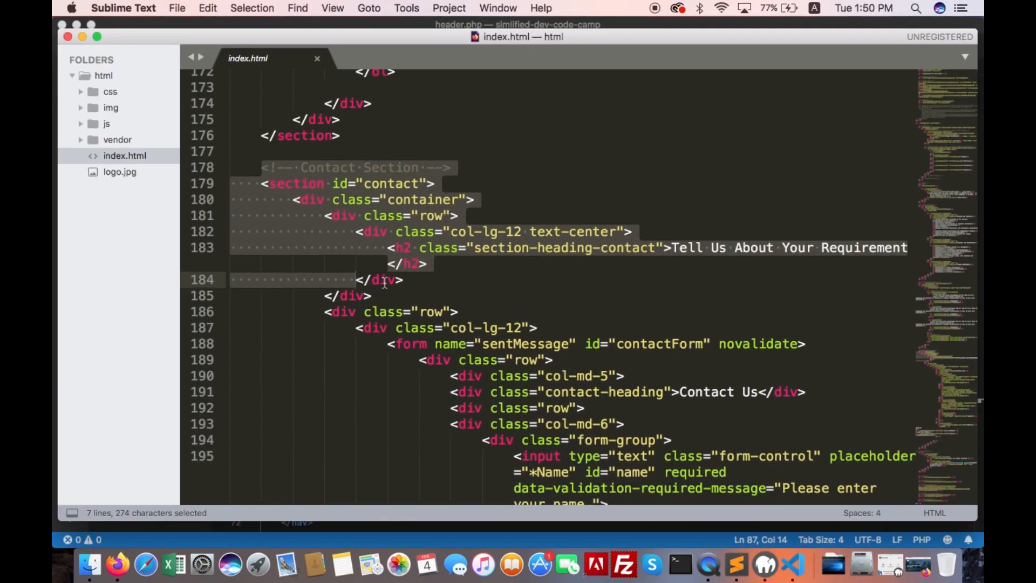
left_click(263, 169)
mouse_move(262, 168)
left_mouse_down()
mouse_move(333, 254)
mouse_move(339, 445)
left_mouse_up()
key("super+c")
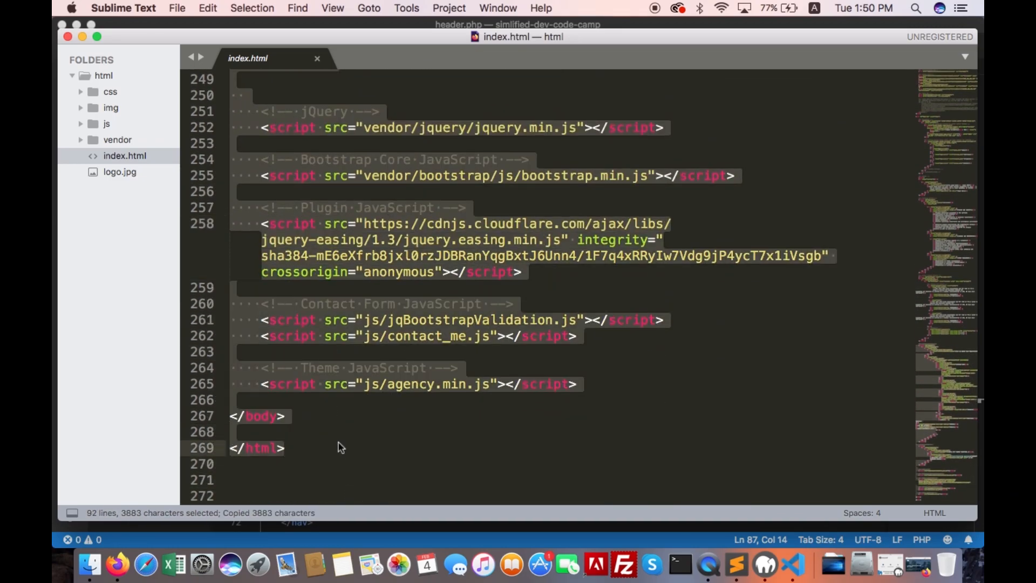
Step: Replace footer.php's contents with the copied footer markup and save it
left_click(793, 564)
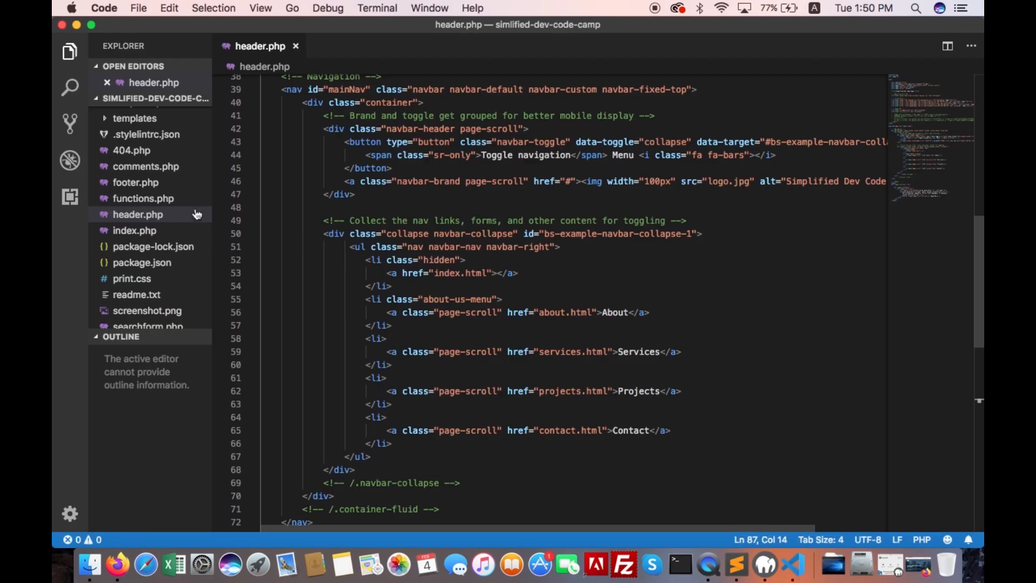
left_click(135, 182)
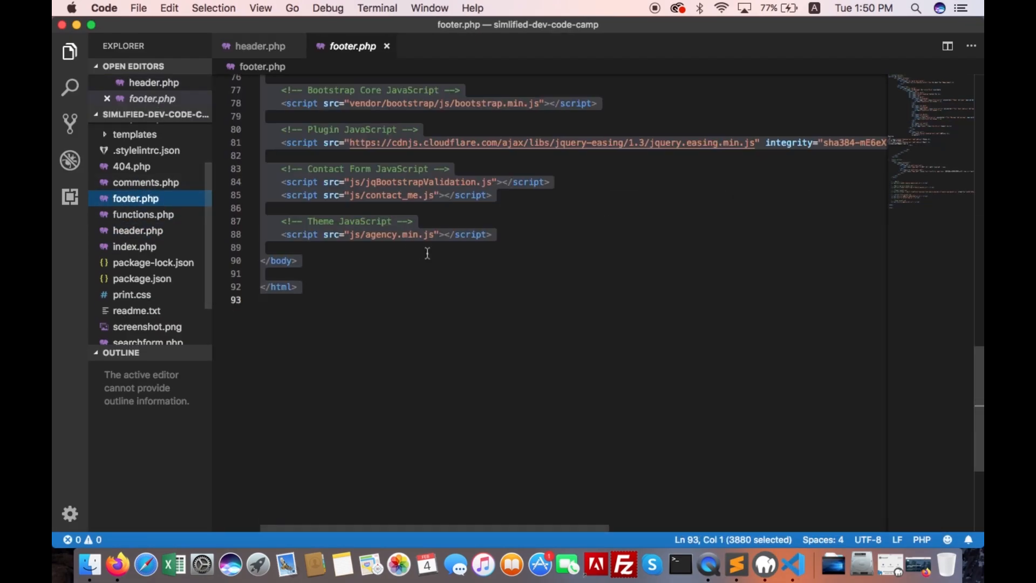
key("super+a")
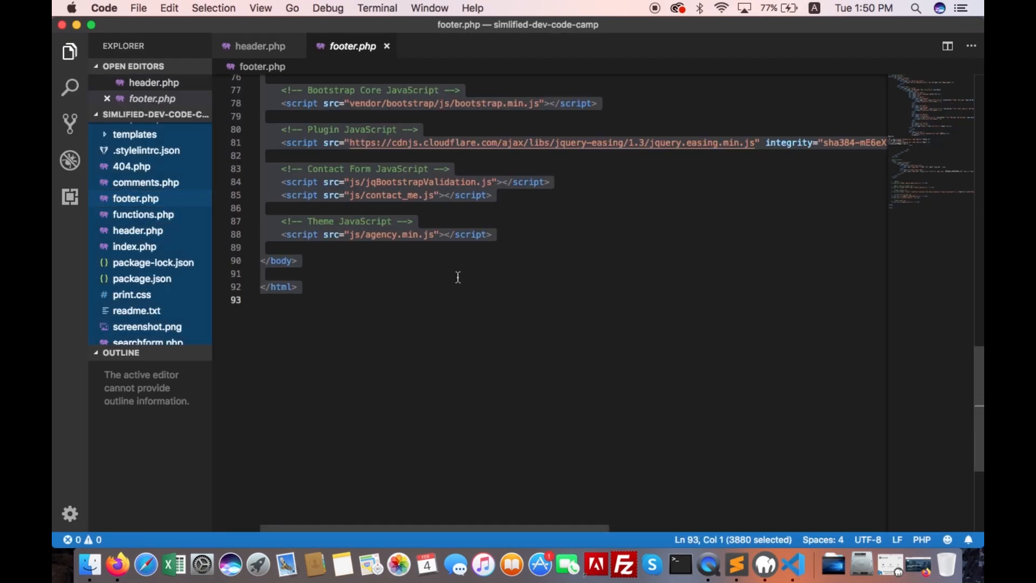
left_click(457, 278)
key("super+a")
key("BackSpace")
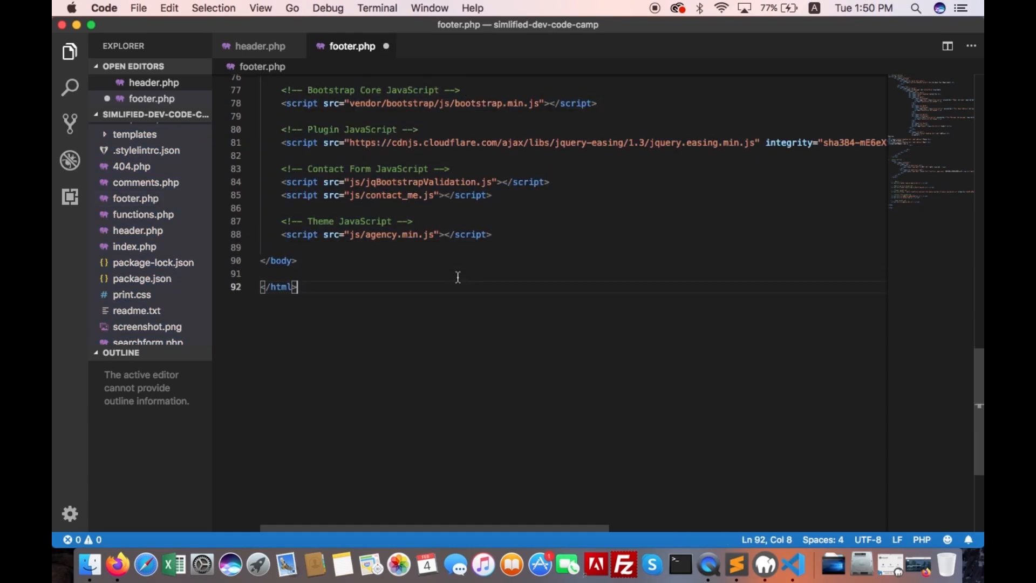
key("super+s")
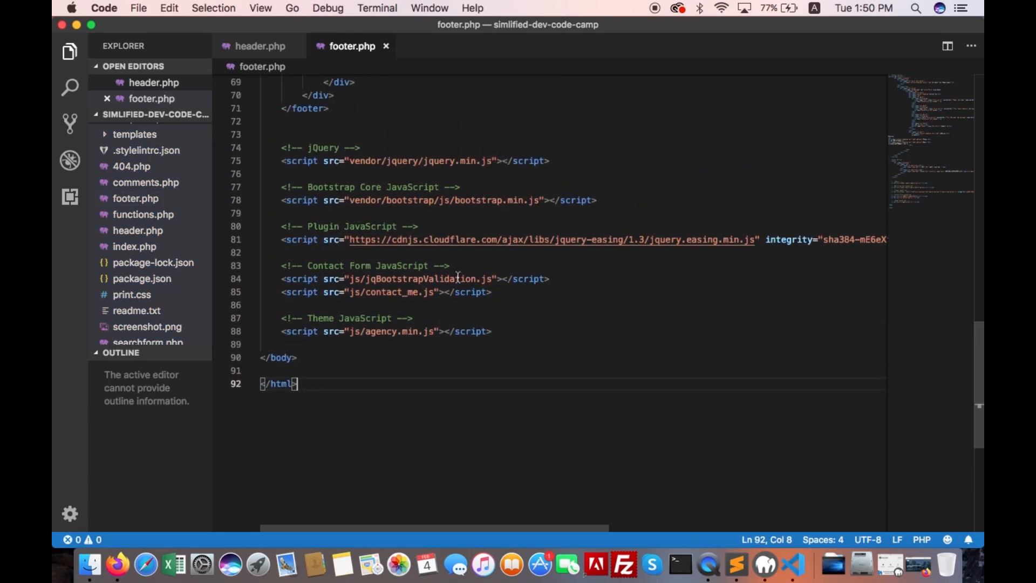
scroll(457, 278, "up", 5)
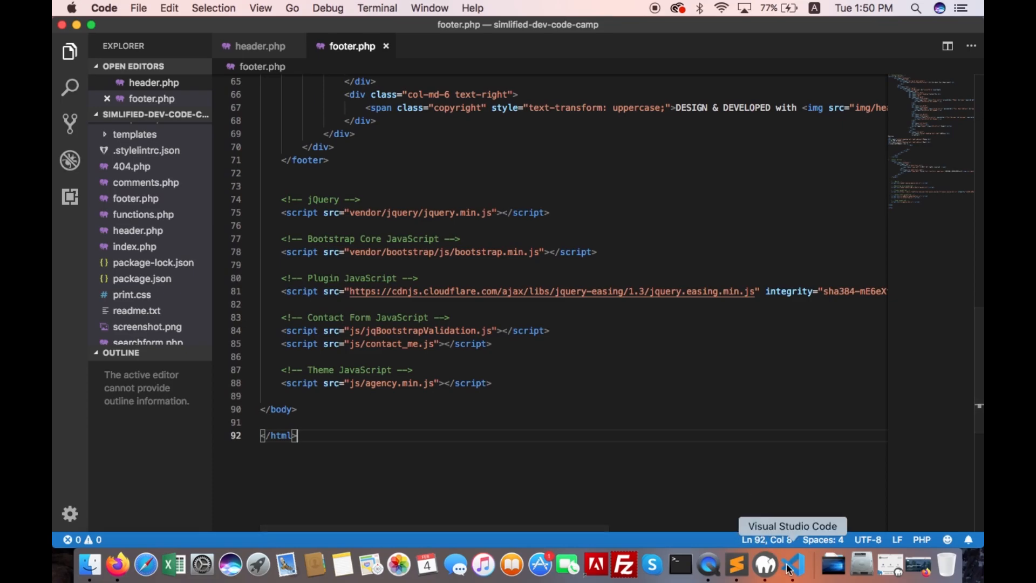
Step: Copy index.html's Services-through-client-carousel markup and return to the VS Code project
left_click(736, 563)
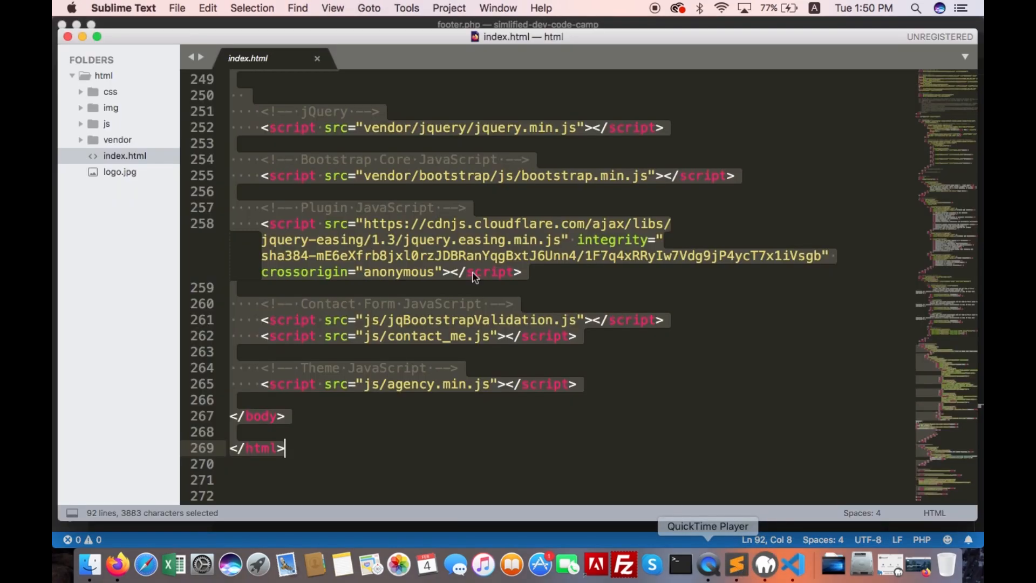
scroll(472, 271, "up", 10)
scroll(465, 263, "up", 10)
scroll(466, 263, "up", 5)
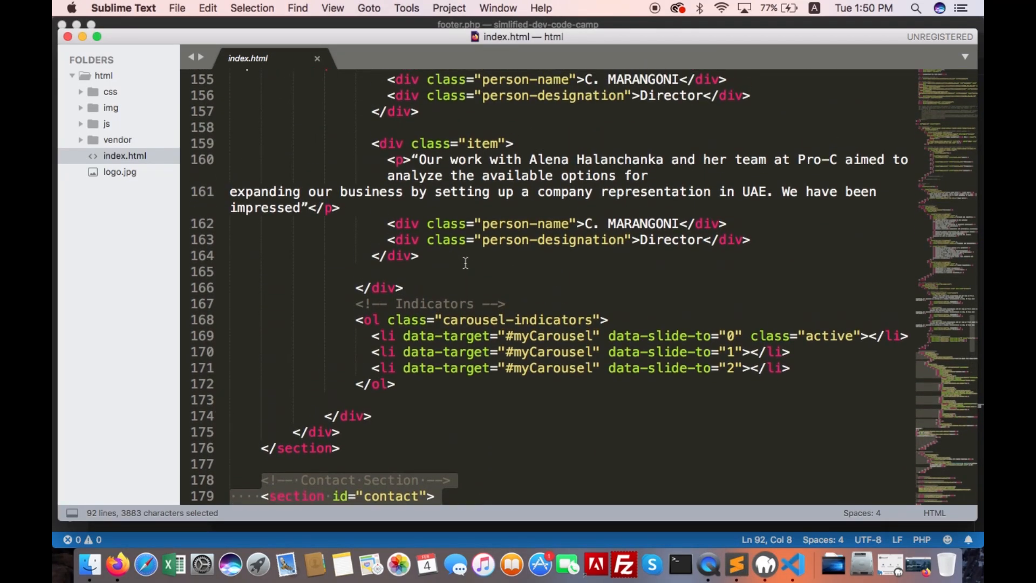
scroll(466, 263, "up", 5)
scroll(466, 263, "up", 3)
scroll(466, 264, "up", 3)
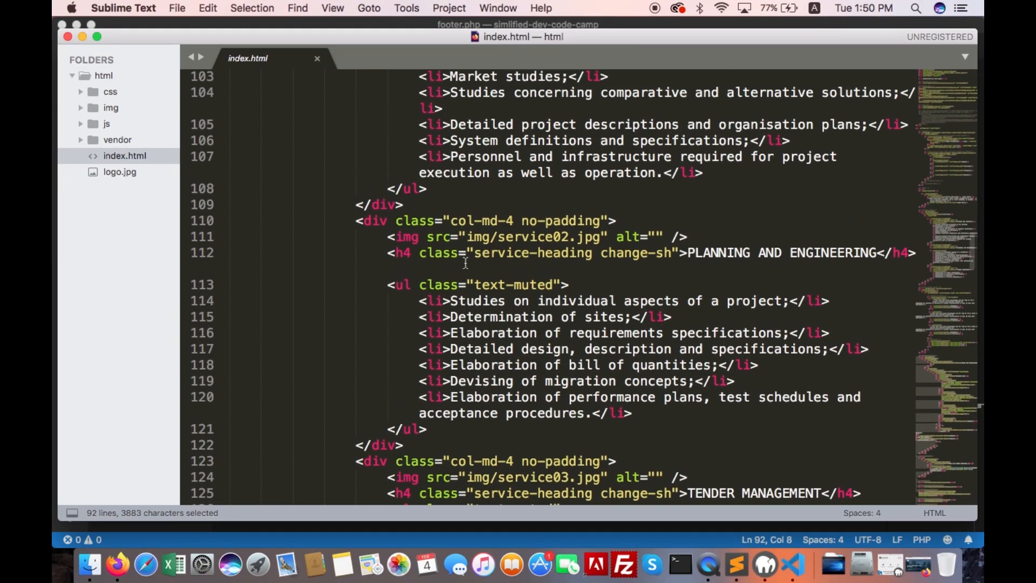
scroll(465, 263, "up", 5)
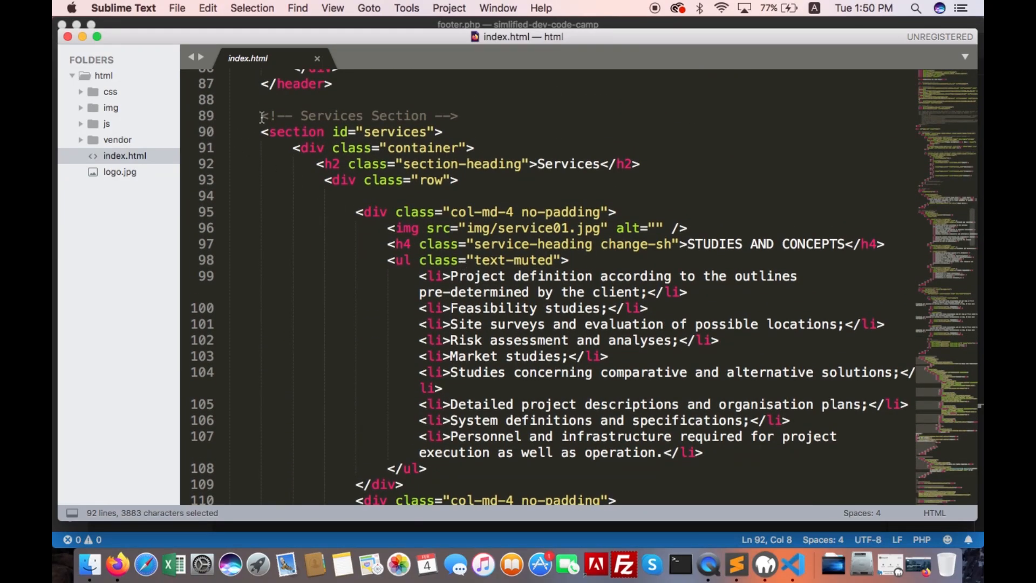
left_click_drag(262, 116, 388, 267)
key("ctrl+Up")
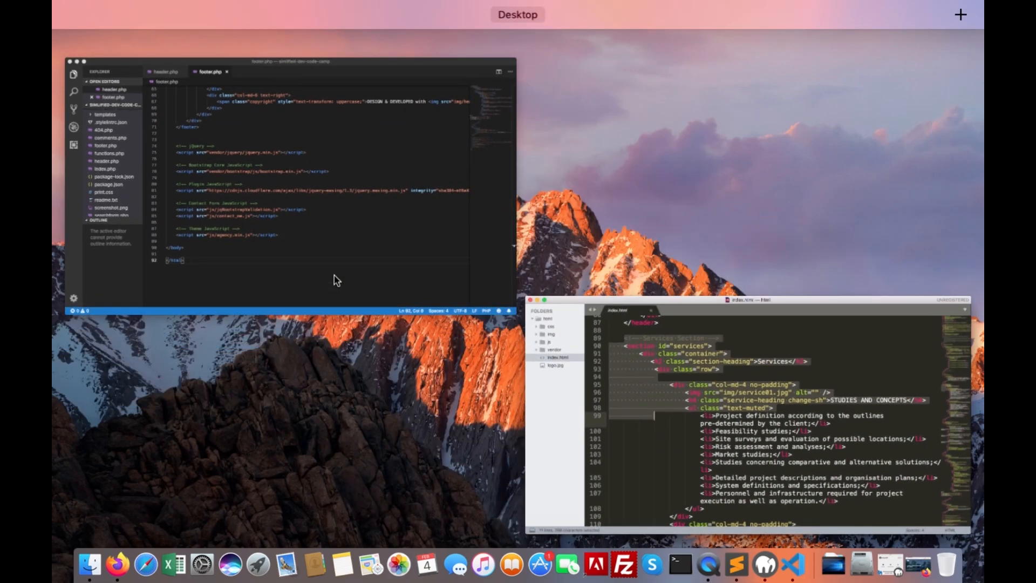
left_click(692, 421)
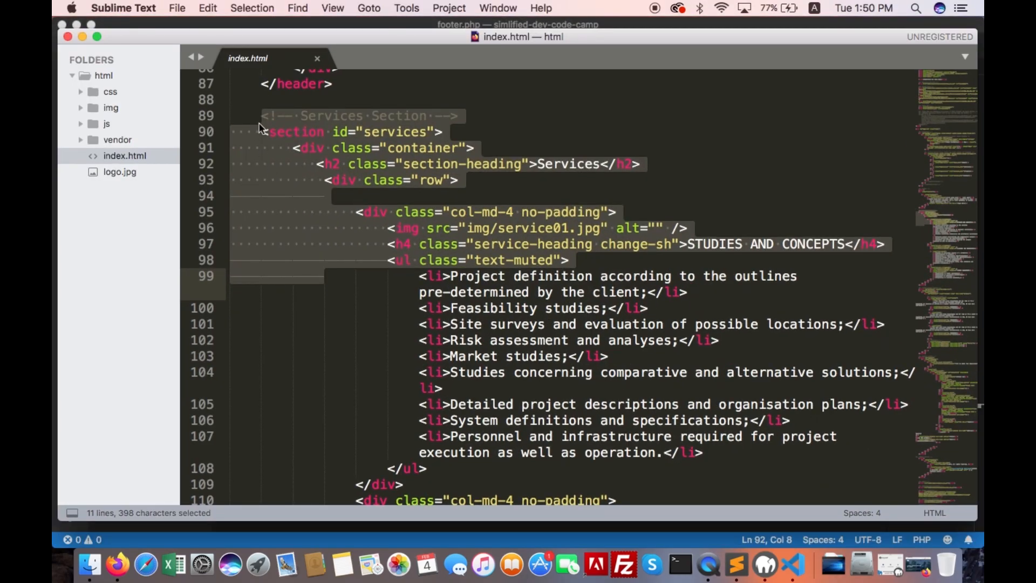
left_click(261, 127)
left_click_drag(261, 116, 319, 236)
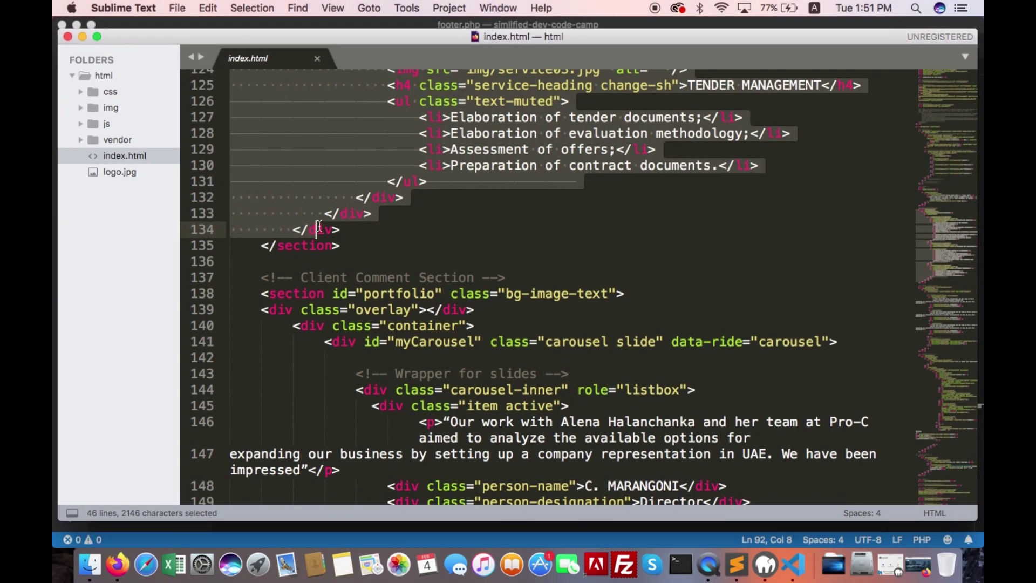
left_click_drag(318, 229, 321, 225)
left_click(387, 321, "shift")
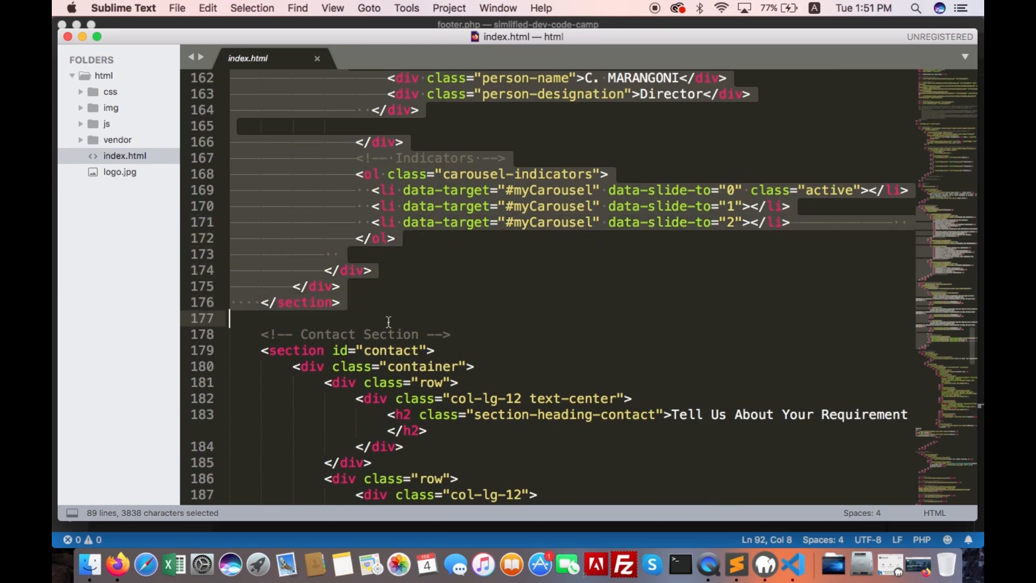
key("super+c")
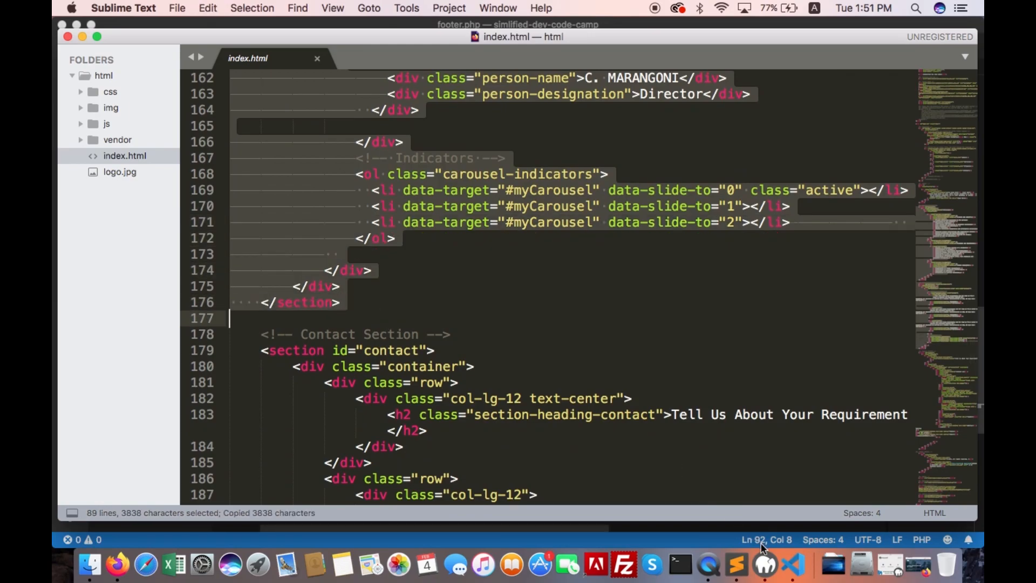
left_click(793, 565)
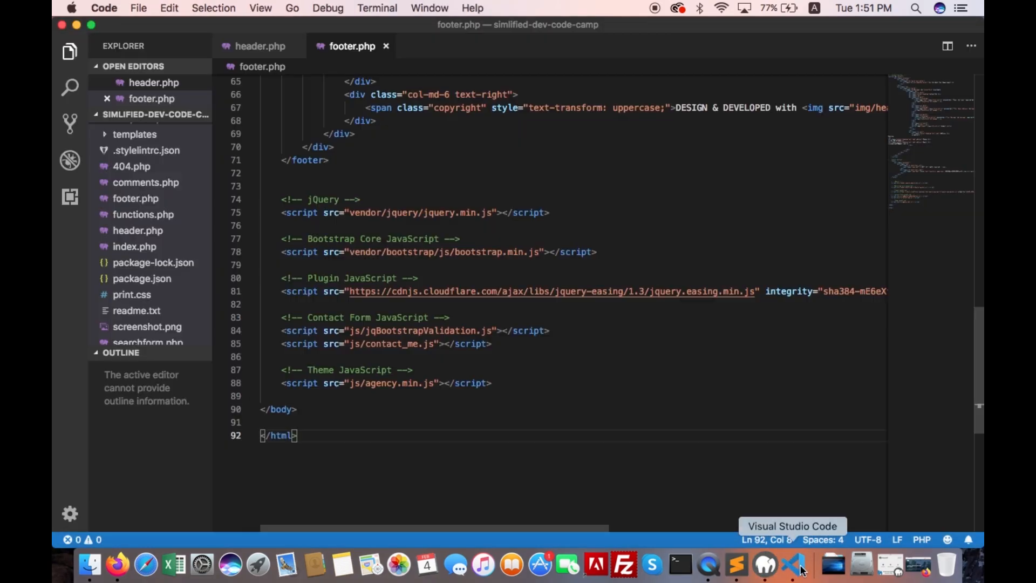
Step: Replace all of index.php's code with the copied page markup
left_click(134, 246)
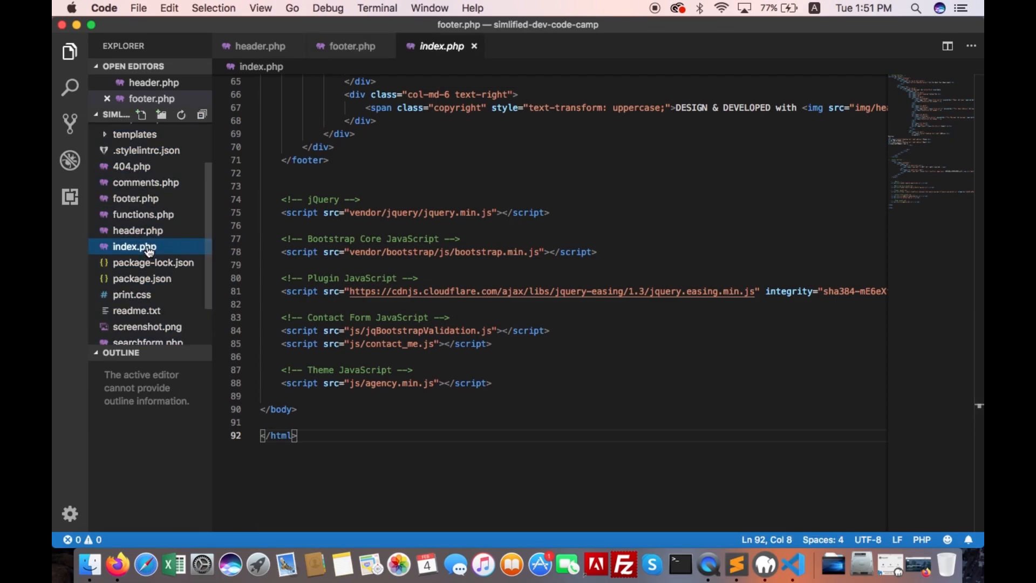
key("super+a")
left_click(561, 277)
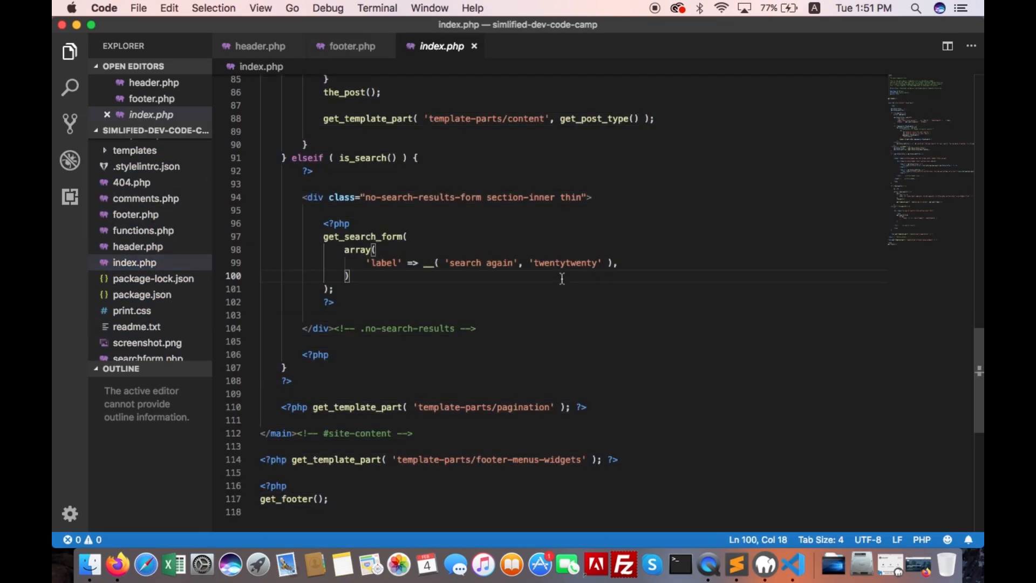
key("super+a")
key("super+v")
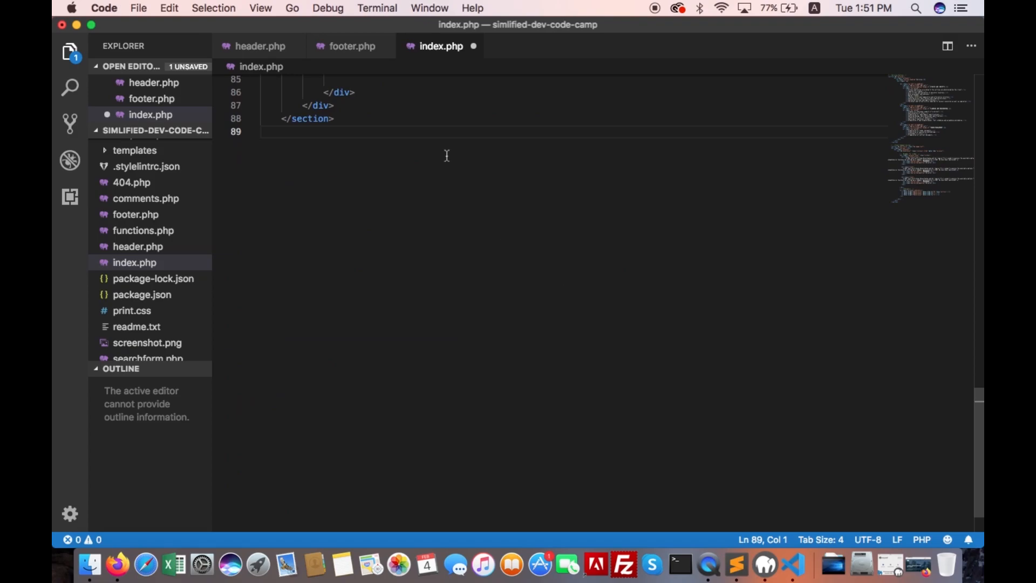
scroll(447, 155, "up", 10)
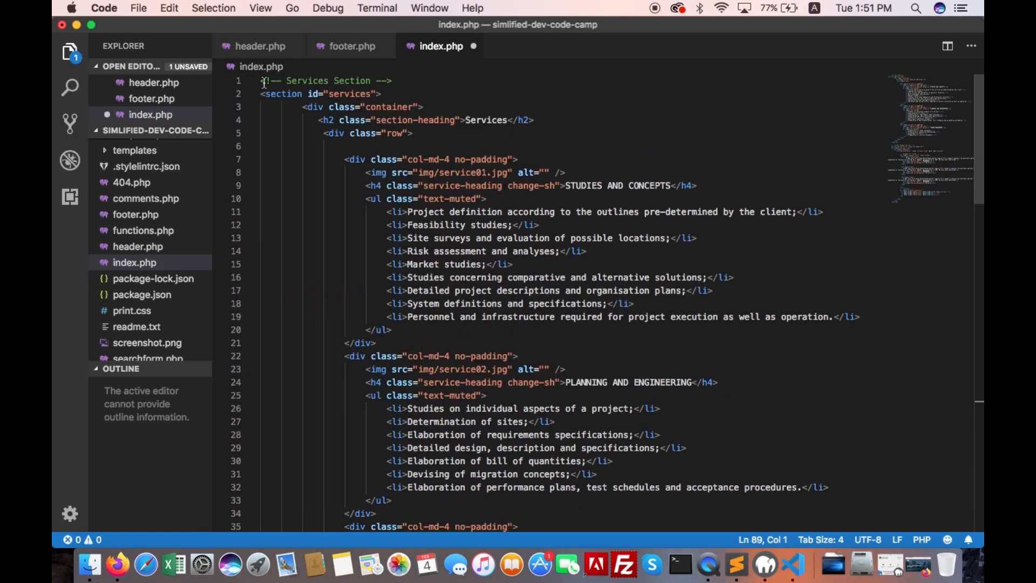
Step: Add <?php get_header(); ?> on a new first line of index.php
left_click(262, 79)
key("Return")
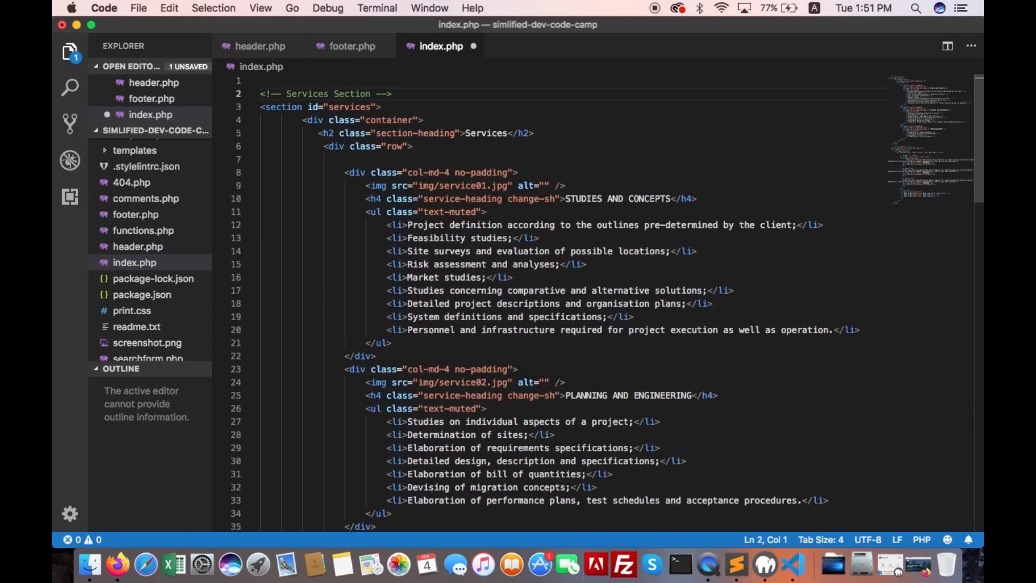
key("Up")
type("<?php ?>")
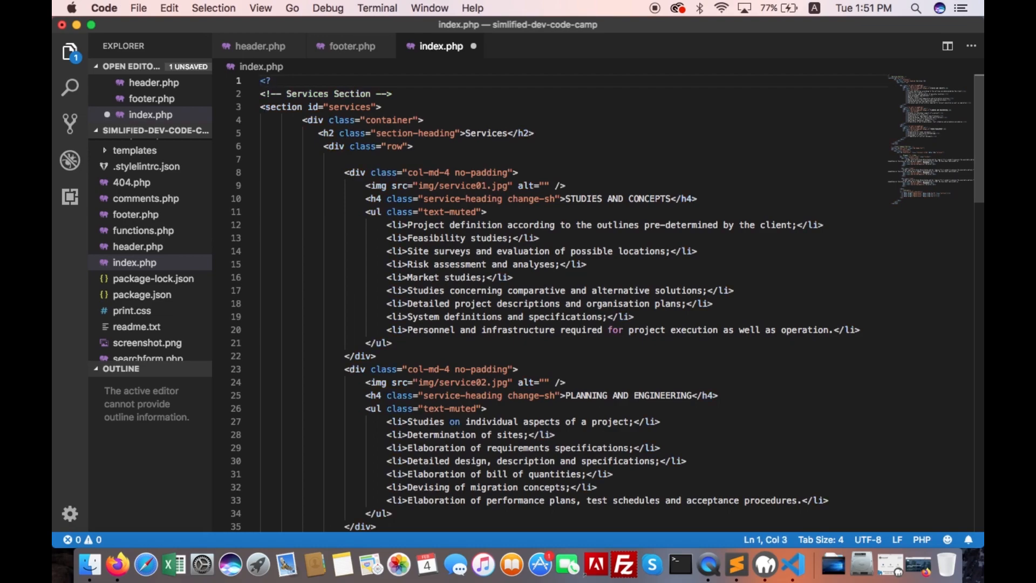
key("Left")
key("Left")
key("Left")
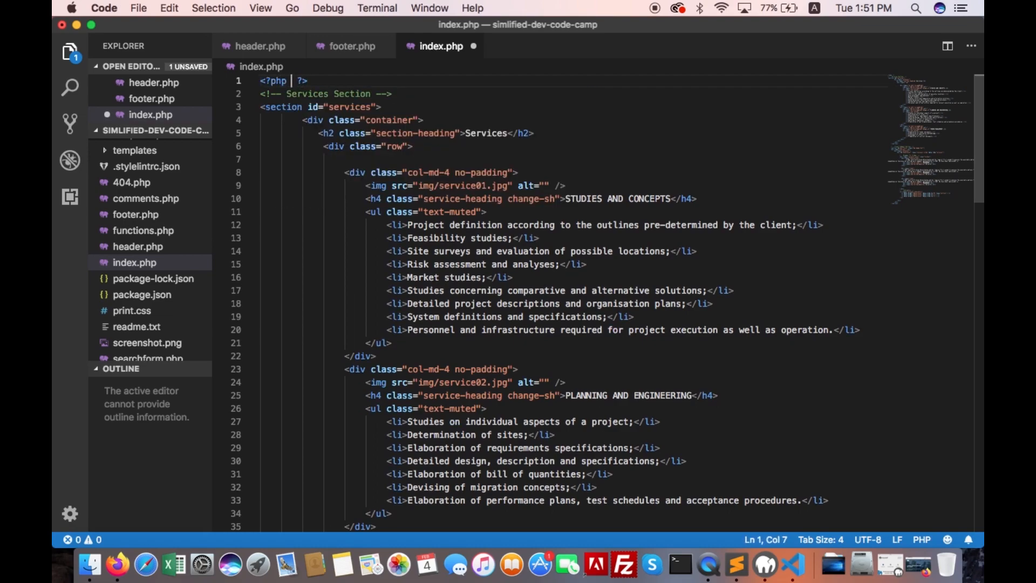
type("get")
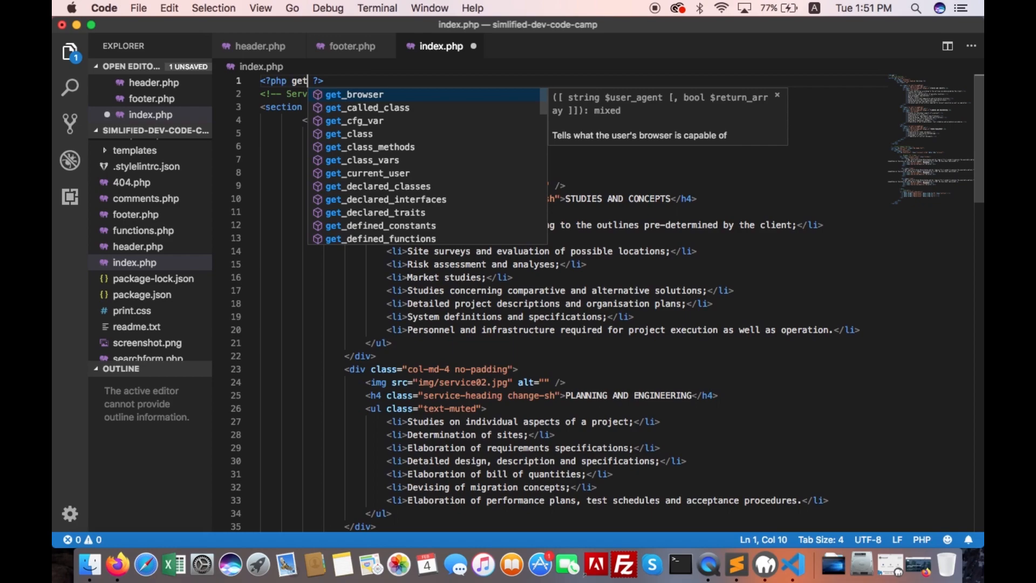
type("_header")
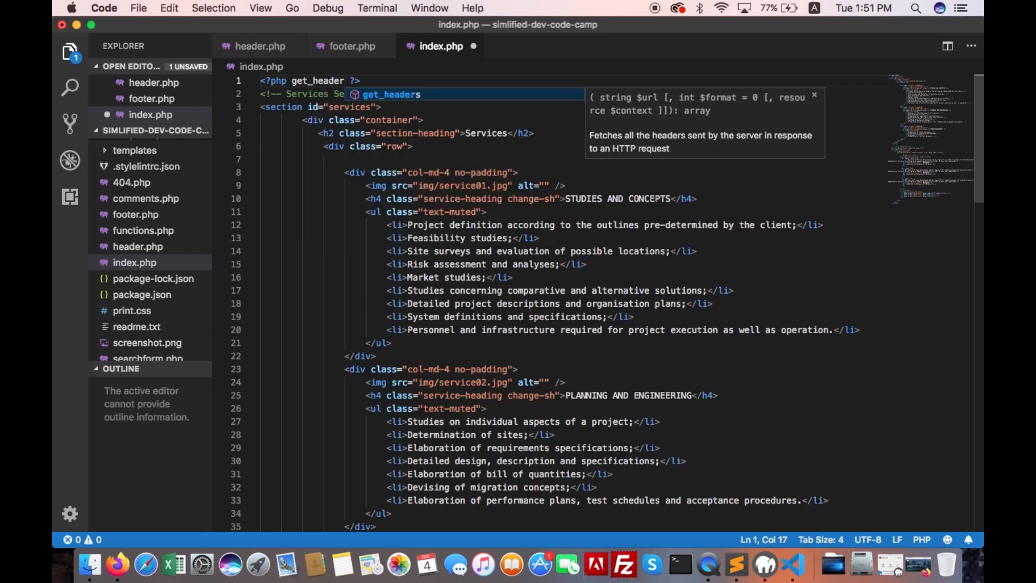
type("()")
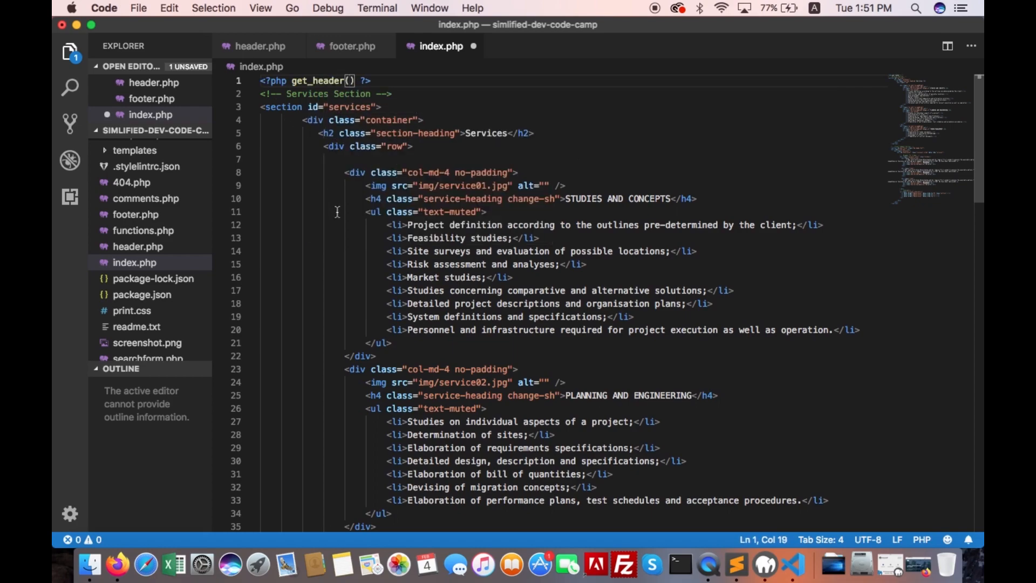
type(";")
scroll(451, 292, "down", 15)
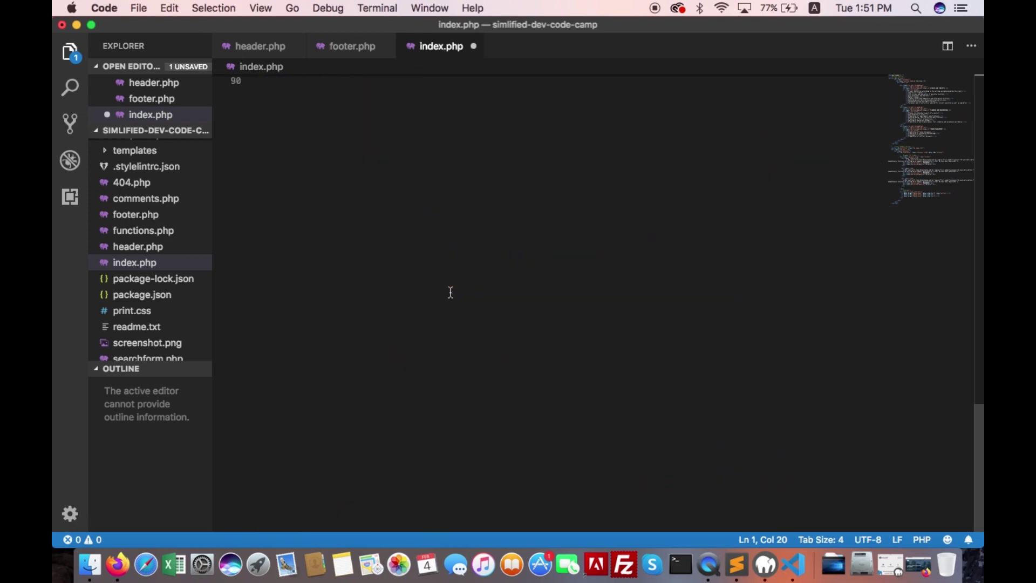
scroll(451, 292, "up", 10)
Step: Add <?php get_footer(); ?> after the last </section> and save index.php
left_click(438, 342)
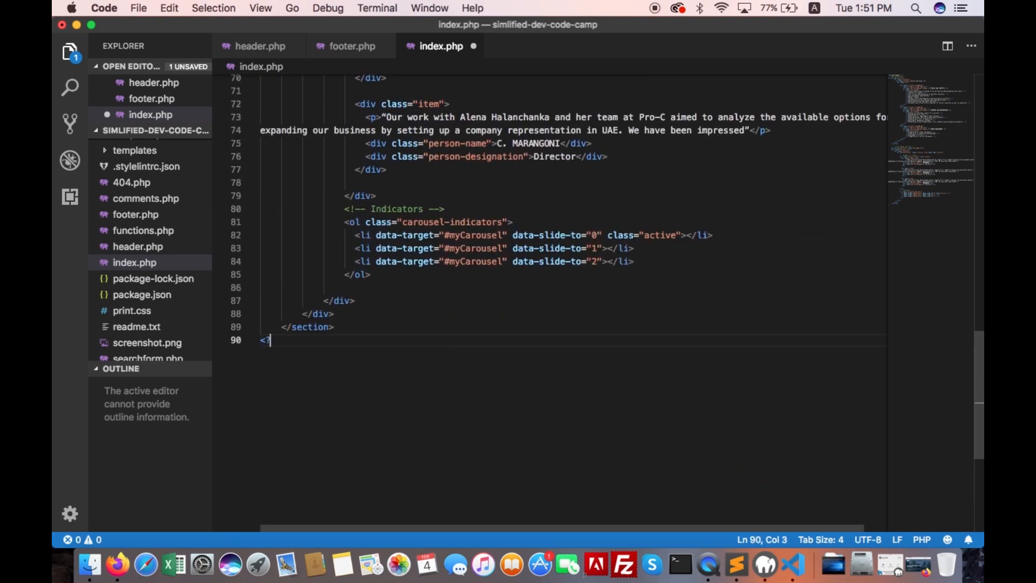
type("<?php ?>")
key("Left")
key("Left")
type("get")
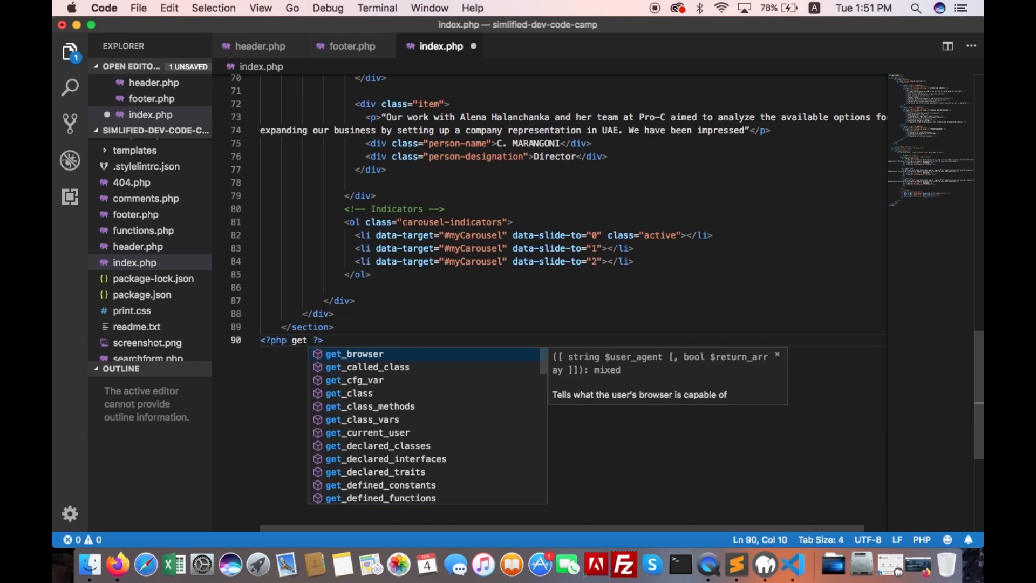
type("_footer")
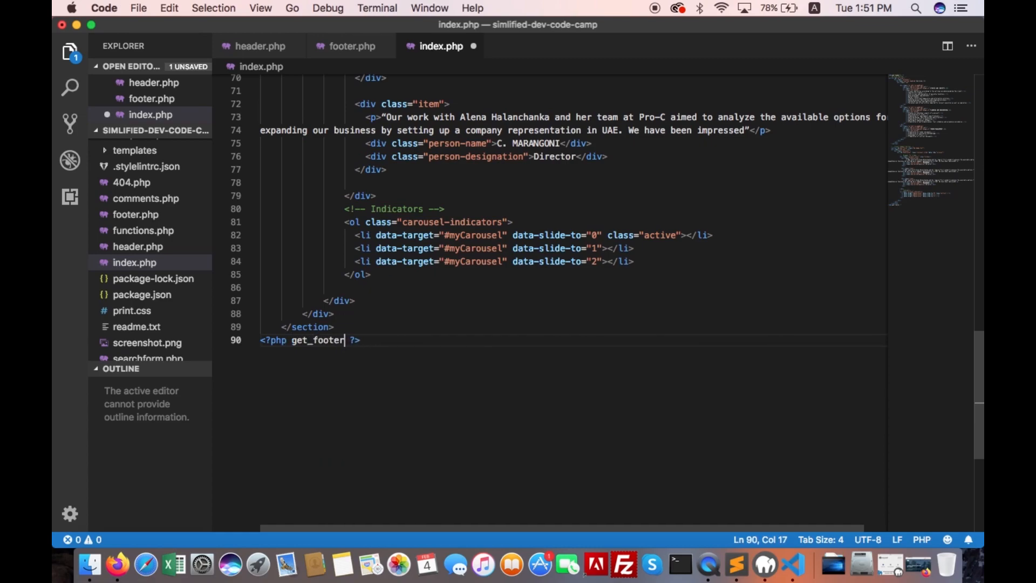
type("();")
key("super+s")
mouse_move(165, 310)
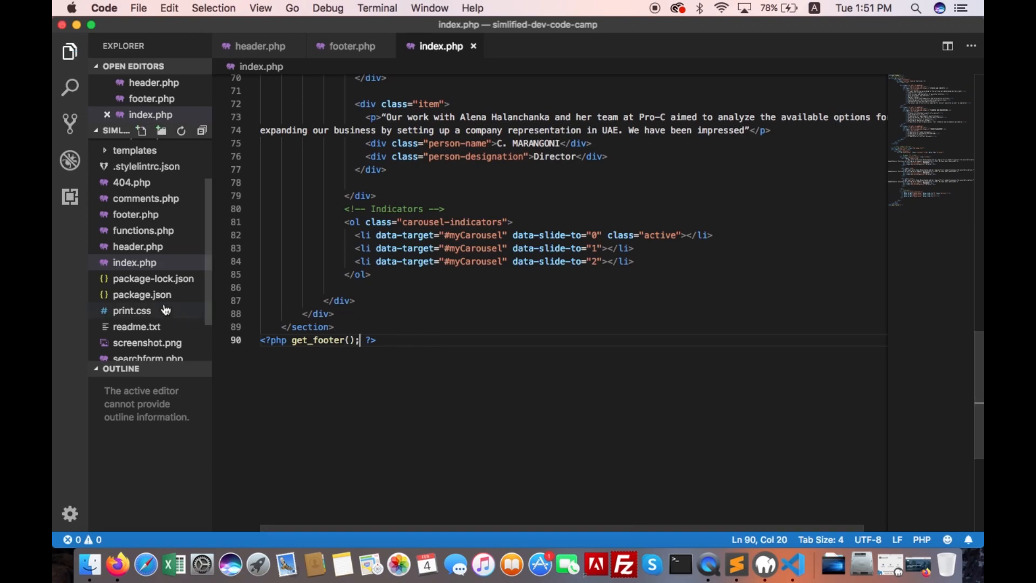
scroll(165, 309, "down", 3)
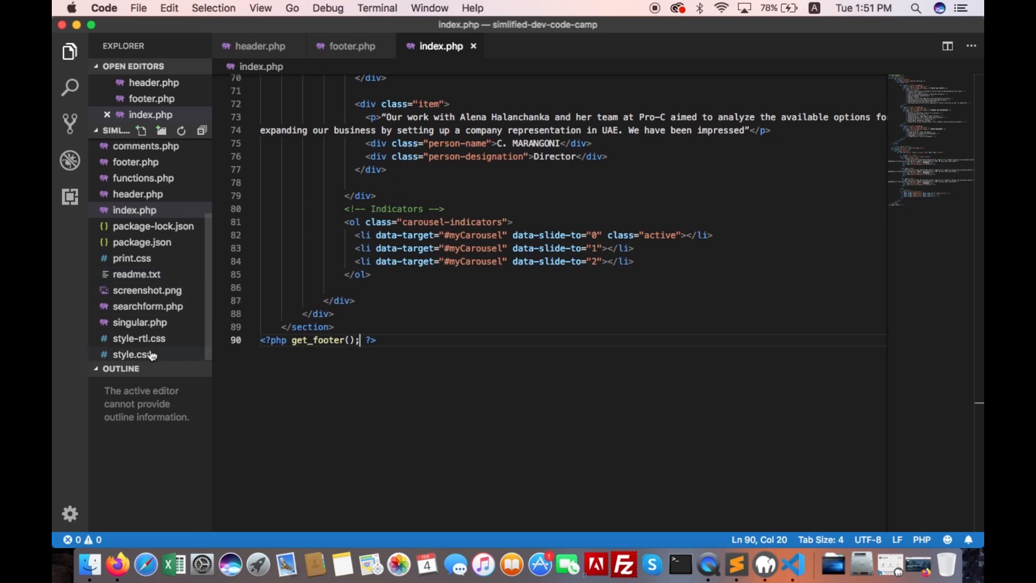
Step: Change style.css's Theme Name from Twenty Twenty to Simlifield Dev Code Camp and save
left_click(131, 354)
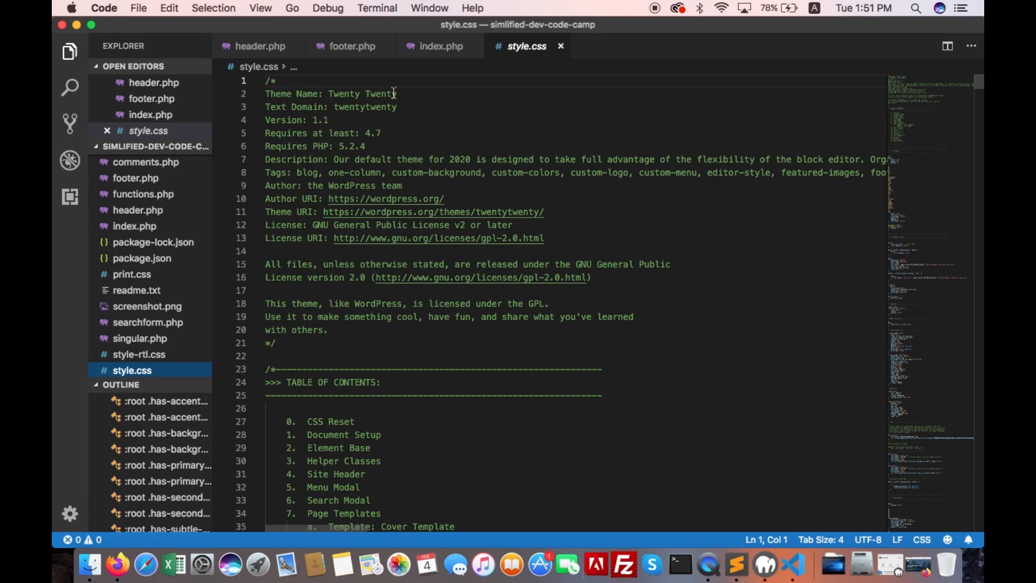
left_click_drag(398, 92, 329, 95)
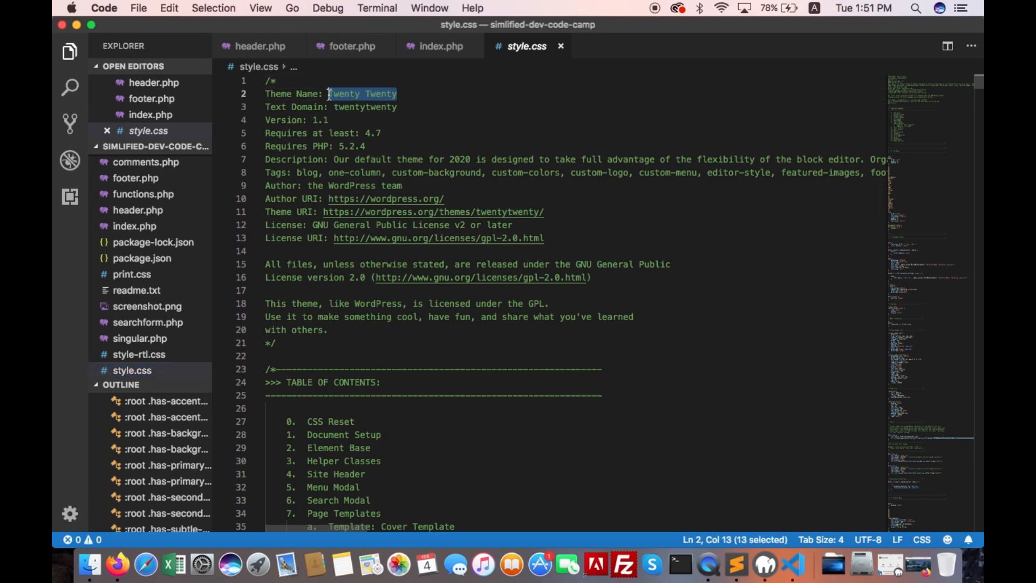
type("Siml")
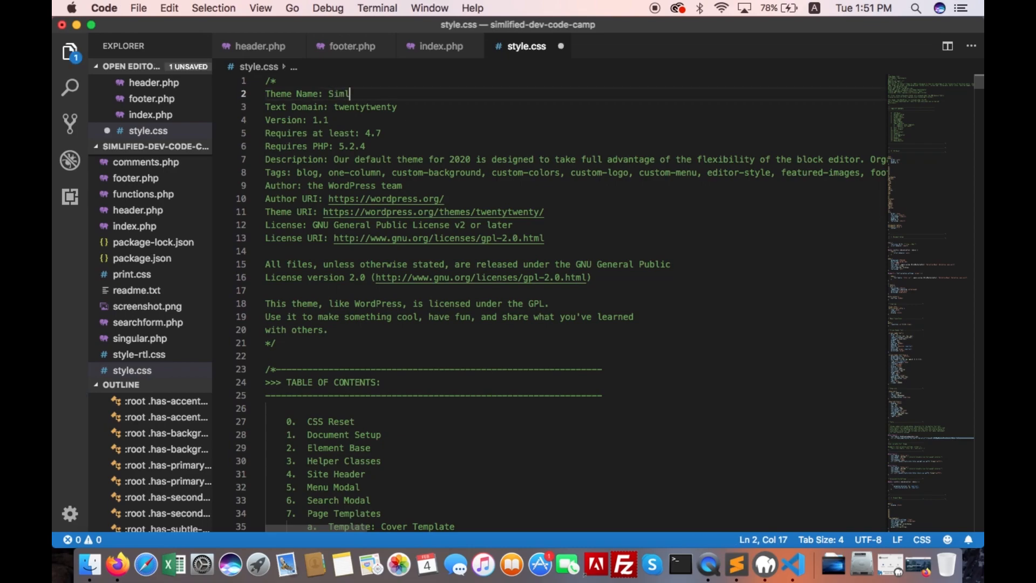
type("ifield")
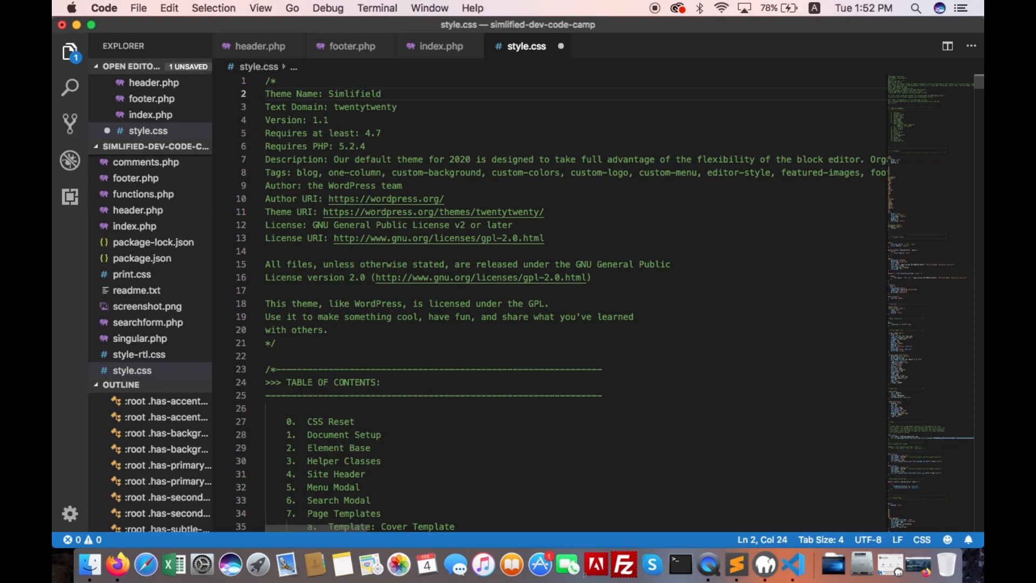
type(" Dev ")
type("Code")
type(" Camp")
left_click(381, 107)
double_click(381, 107)
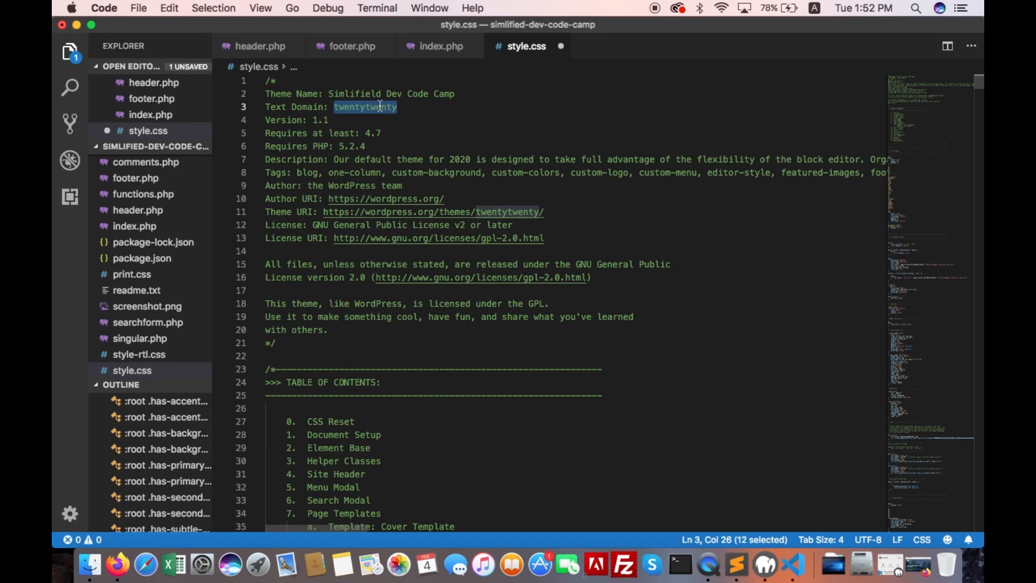
key("super+s")
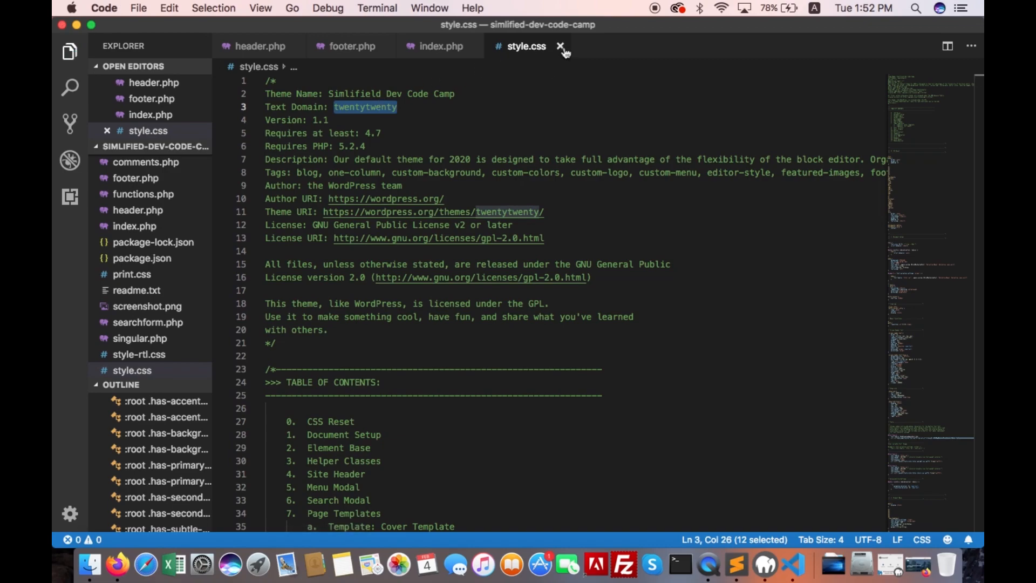
Step: Close all editor tabs, minimise both editors, and move the theme folder to the desktop's middle
left_click(564, 48)
left_click(474, 47)
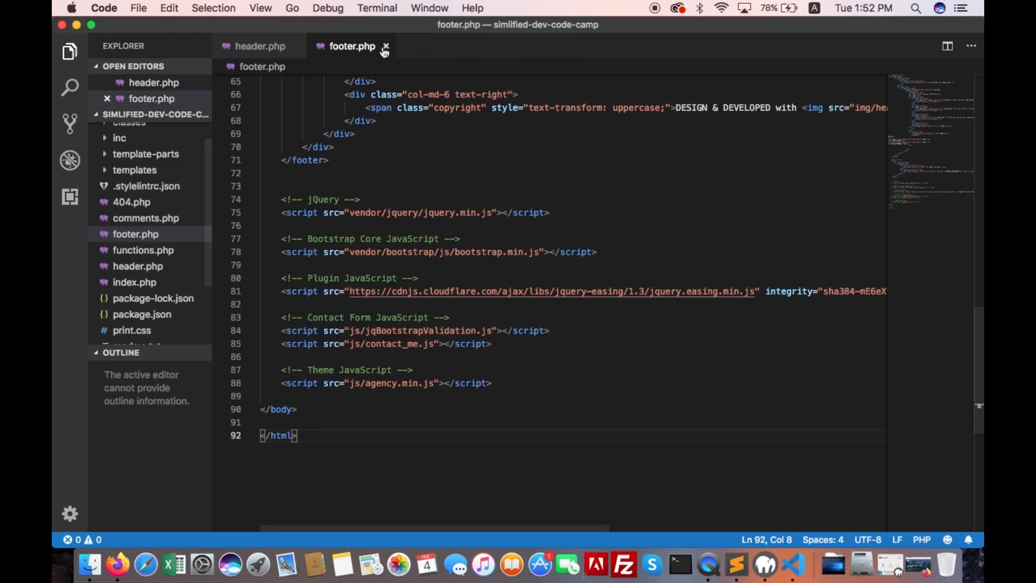
left_click(385, 46)
left_click(294, 46)
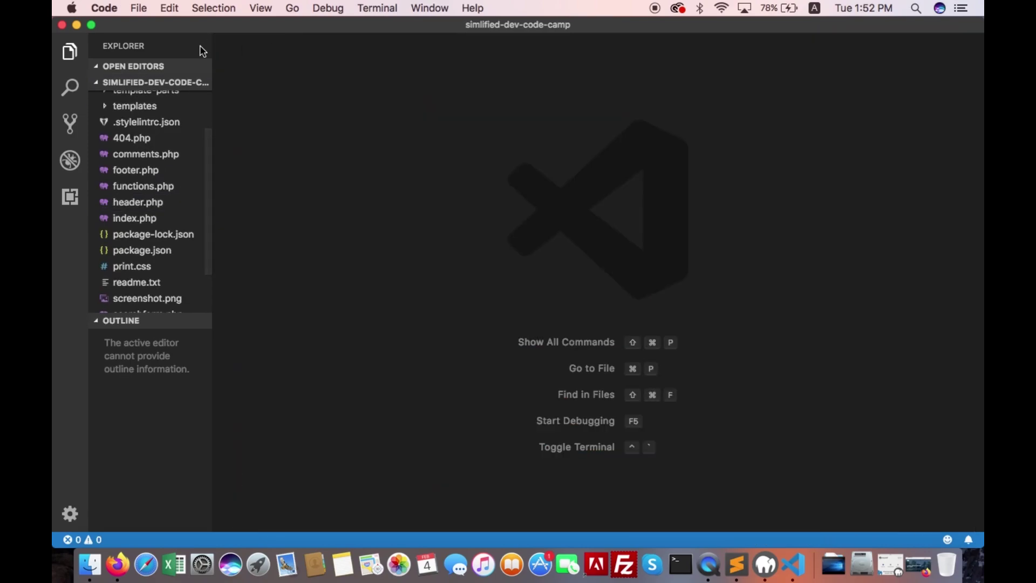
left_click(76, 25)
left_click(80, 38)
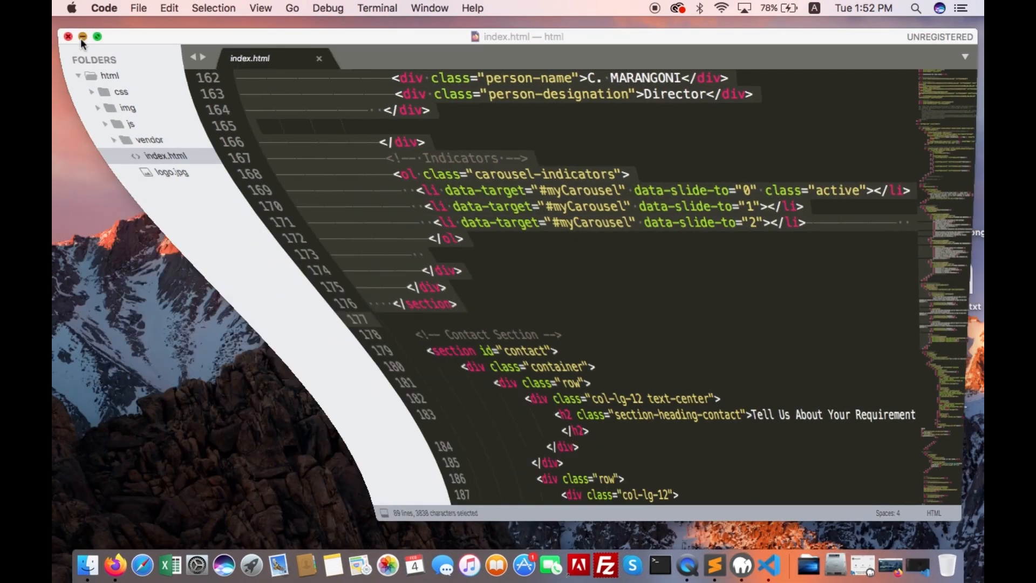
left_click_drag(938, 374, 481, 81)
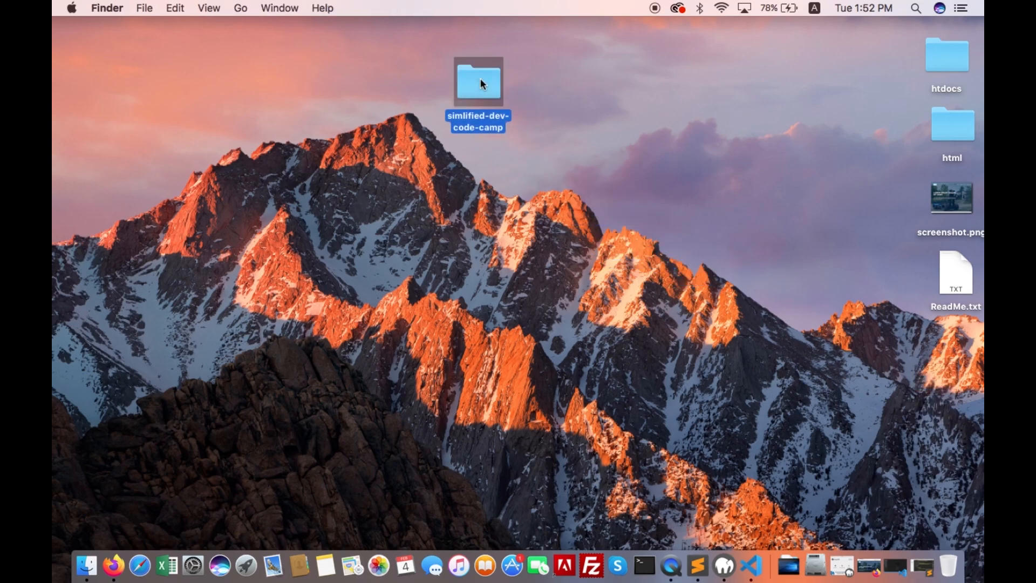
Step: Compress the theme folder into simlified-dev-code-camp.zip and place it on the desktop
right_click(480, 79)
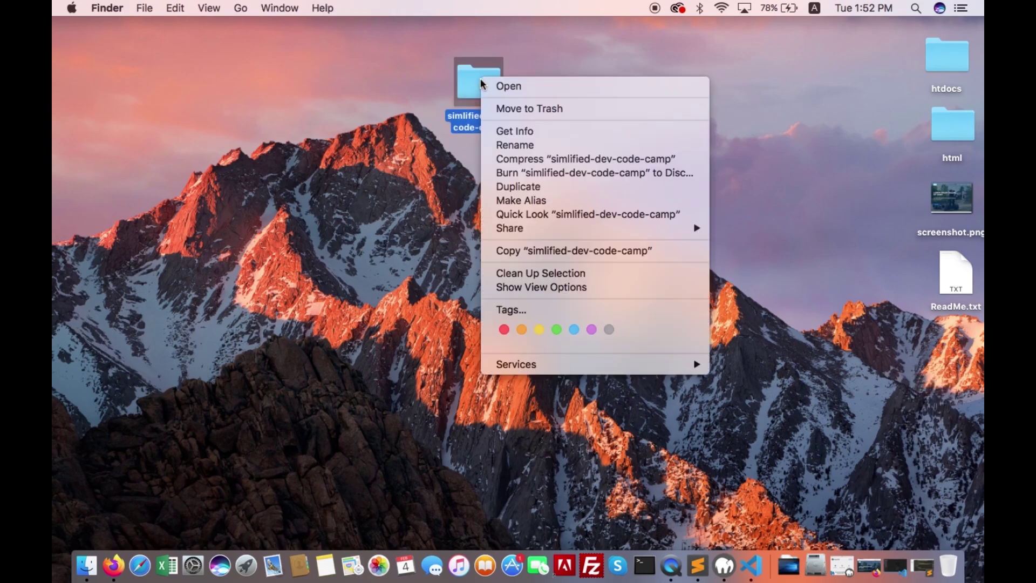
left_click(535, 158)
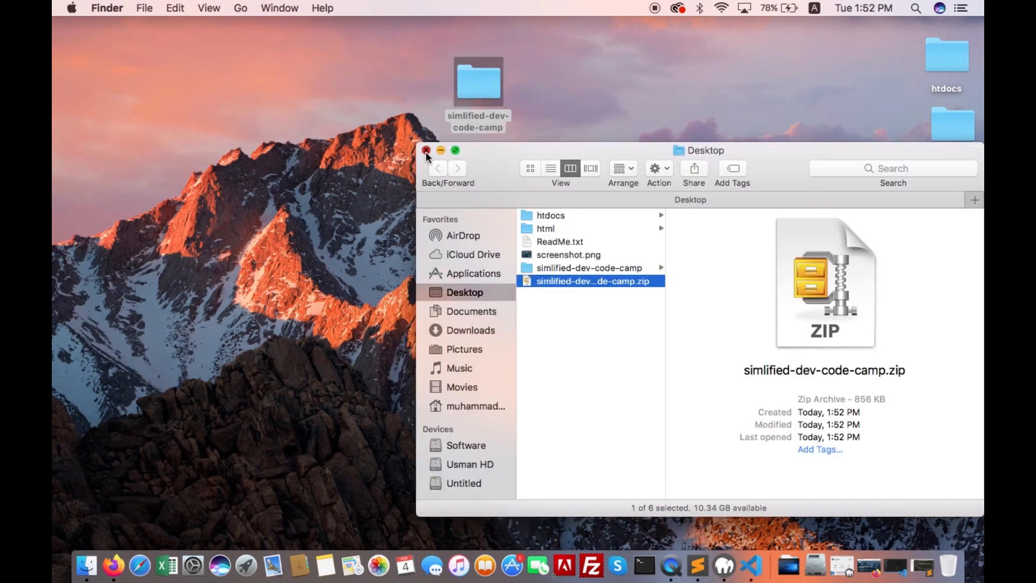
left_click(426, 152)
left_click_drag(936, 374, 818, 356)
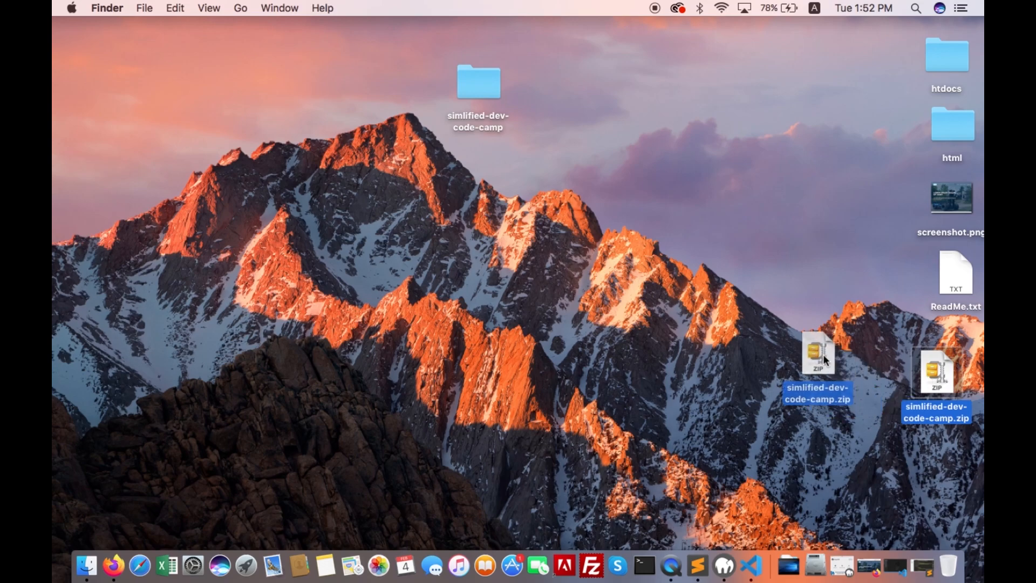
Step: Load the Demo site's admin dashboard at localhost:8888/demo/wp-admin/ in a new Firefox tab
left_click(113, 565)
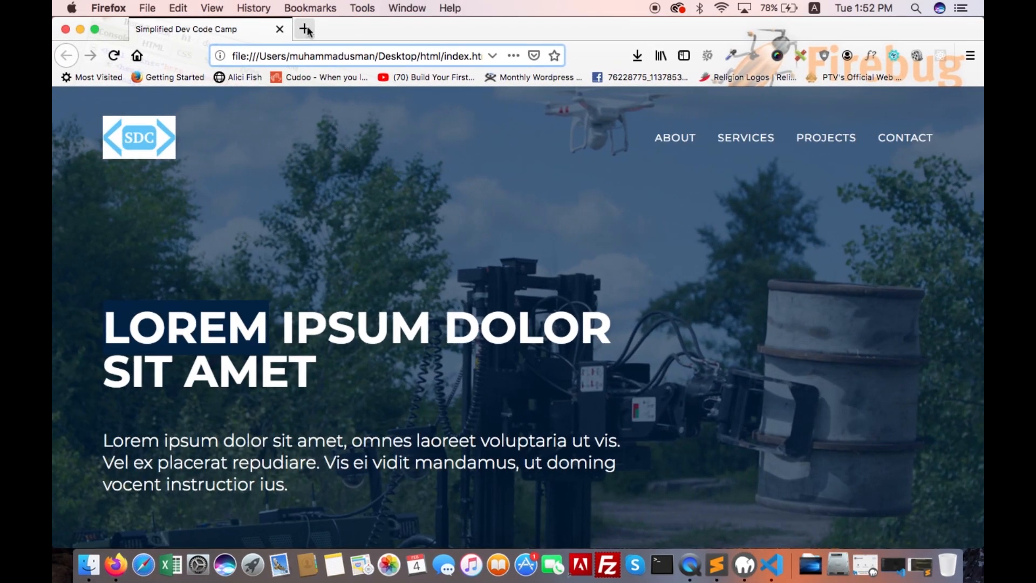
left_click(266, 29)
type("localhost:8888/")
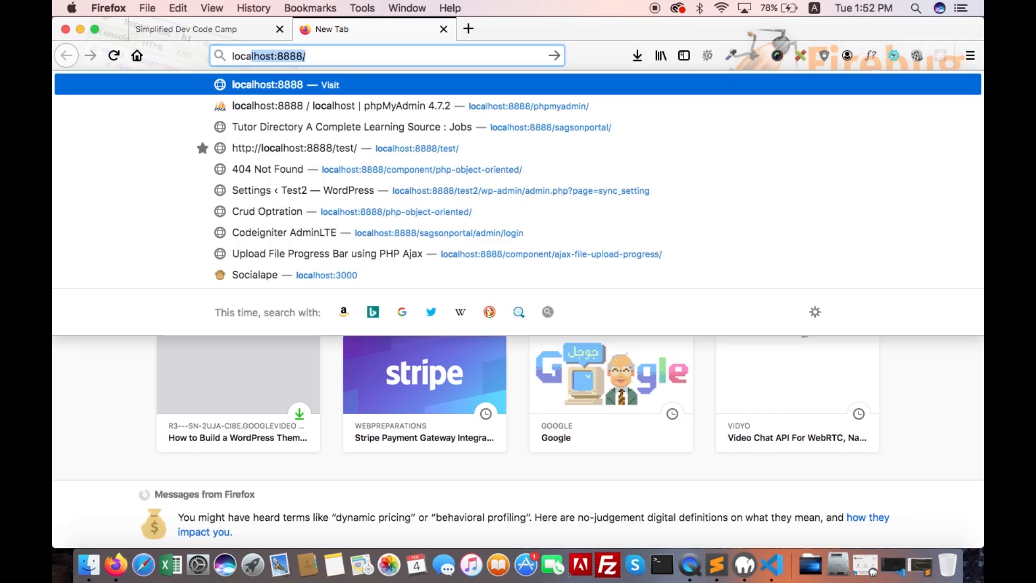
key("Right")
type("demo")
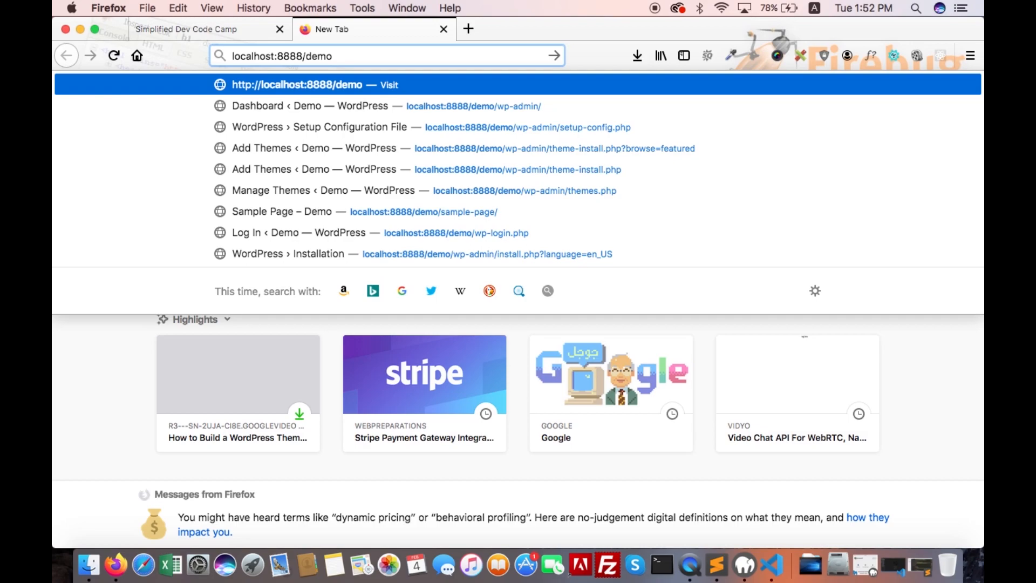
key("Down")
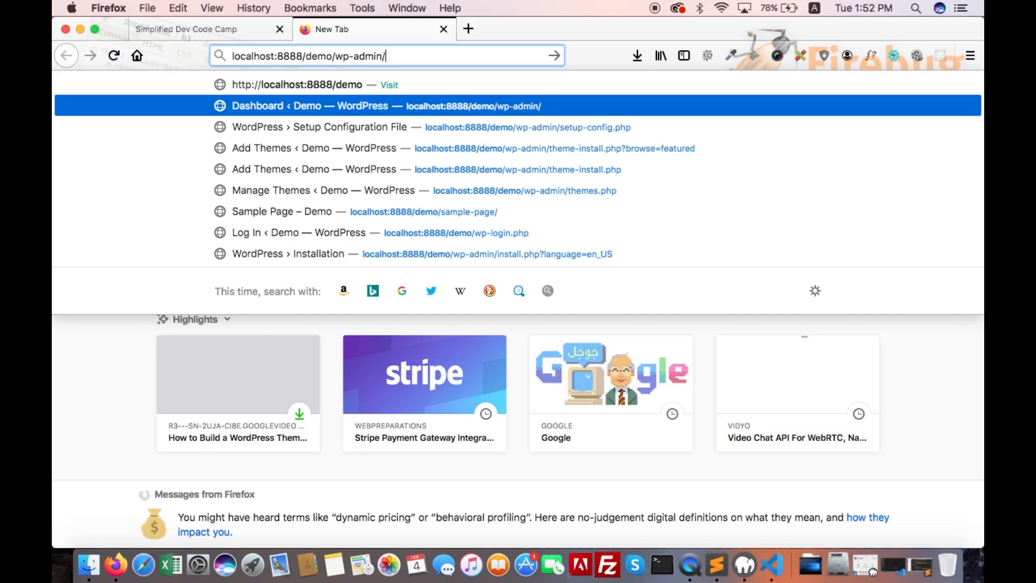
key("Return")
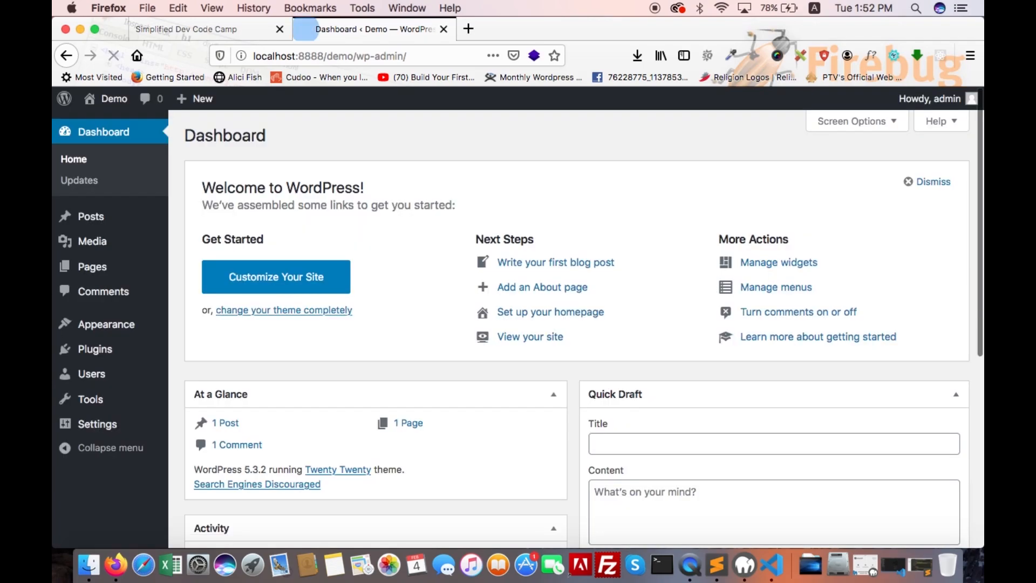
mouse_move(106, 325)
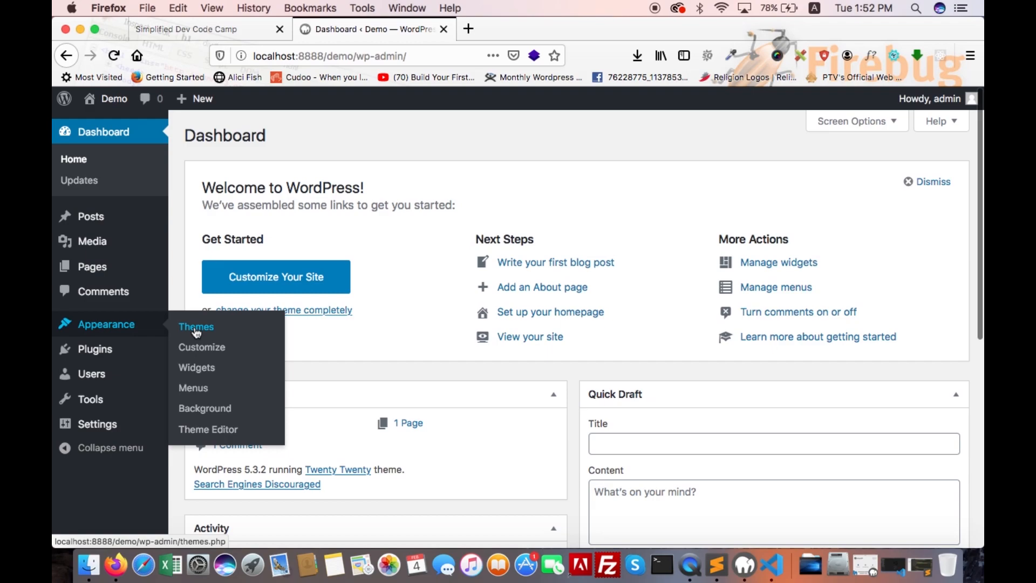
Step: Go to Appearance > Themes and on to the Add Themes page
left_click(195, 327)
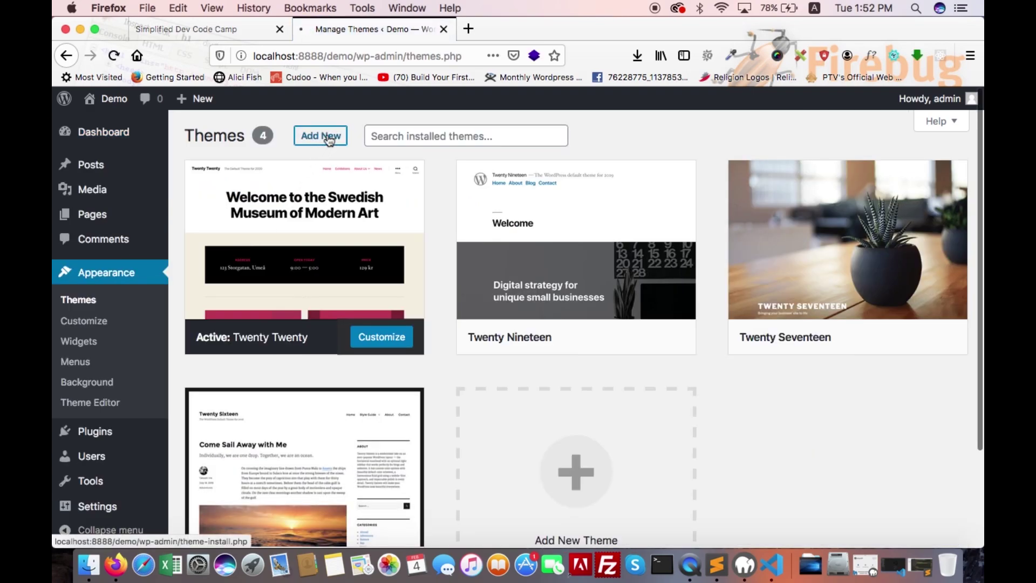
left_click(322, 136)
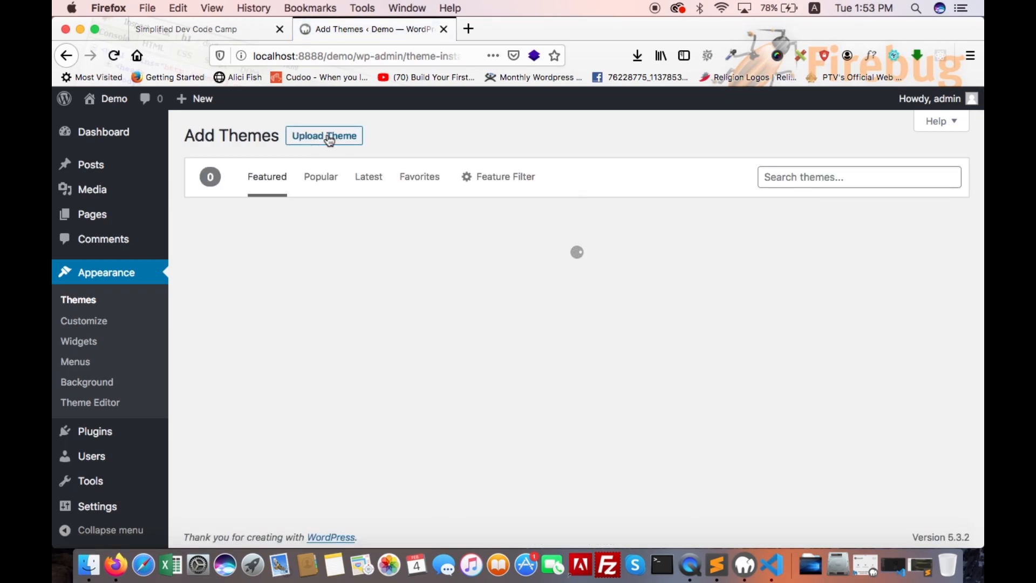
Step: Choose simlified-dev-code-camp.zip from the Desktop in the theme upload form
left_click(329, 139)
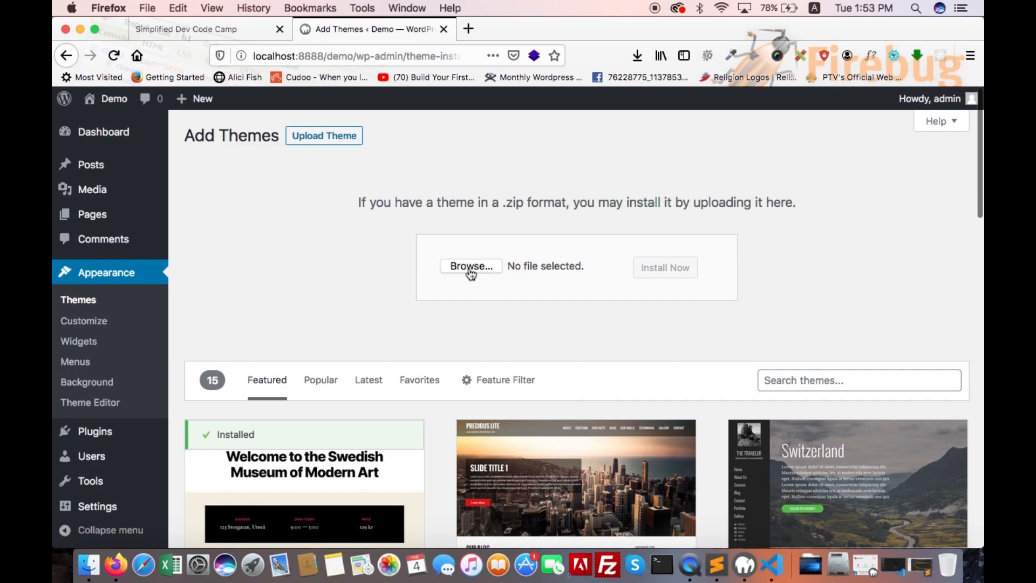
left_click(472, 266)
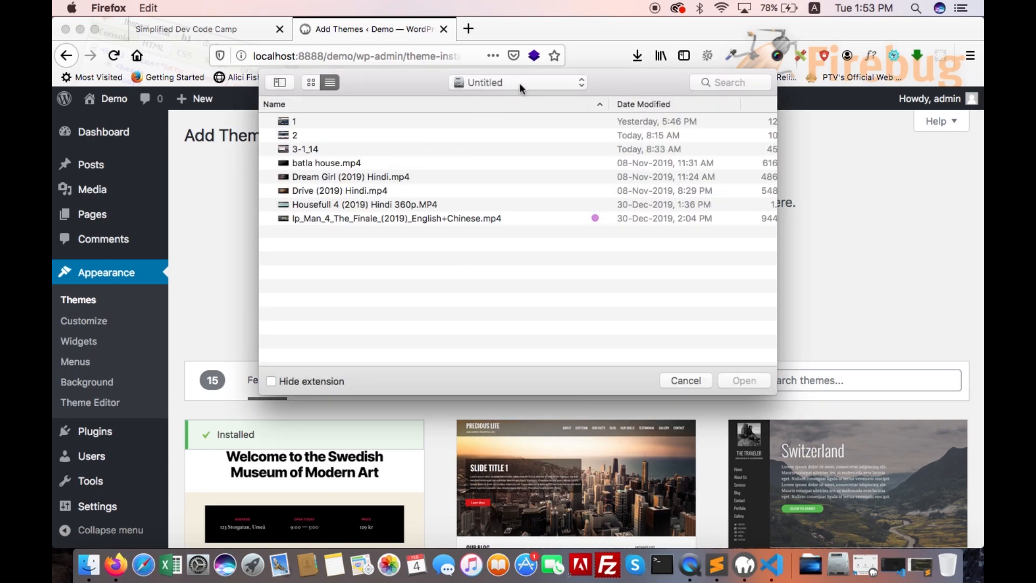
left_click(520, 84)
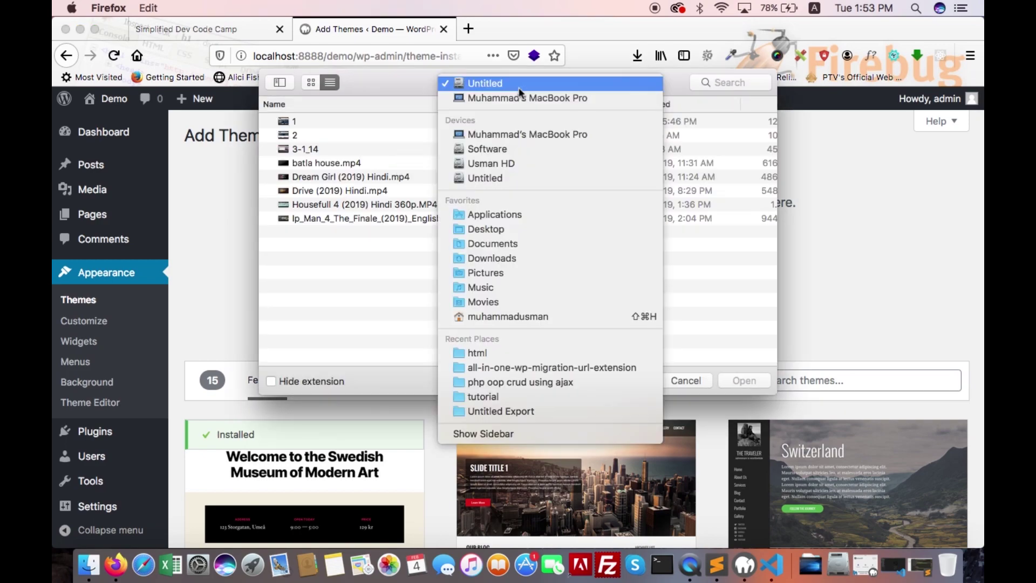
left_click(503, 228)
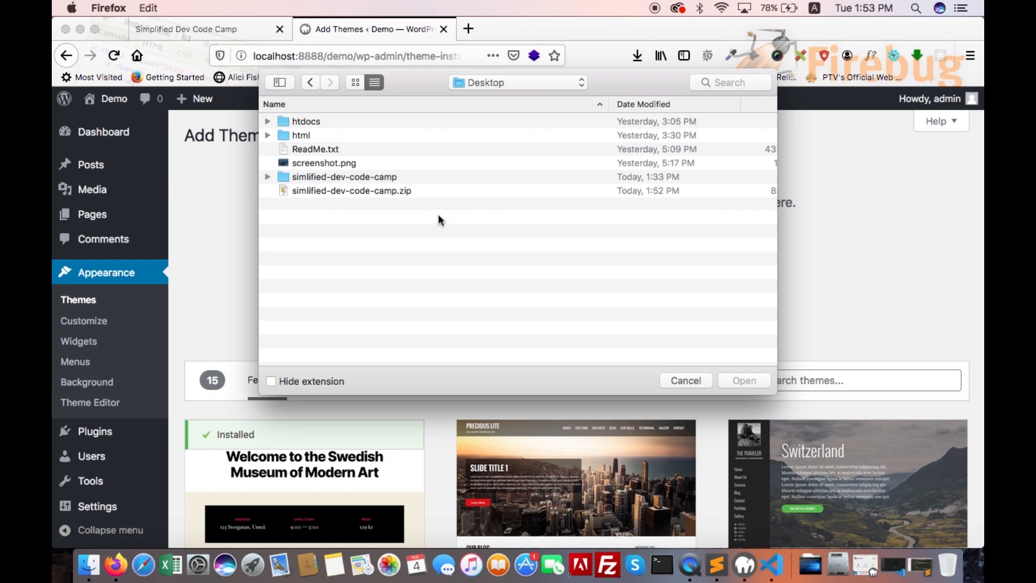
left_click(394, 192)
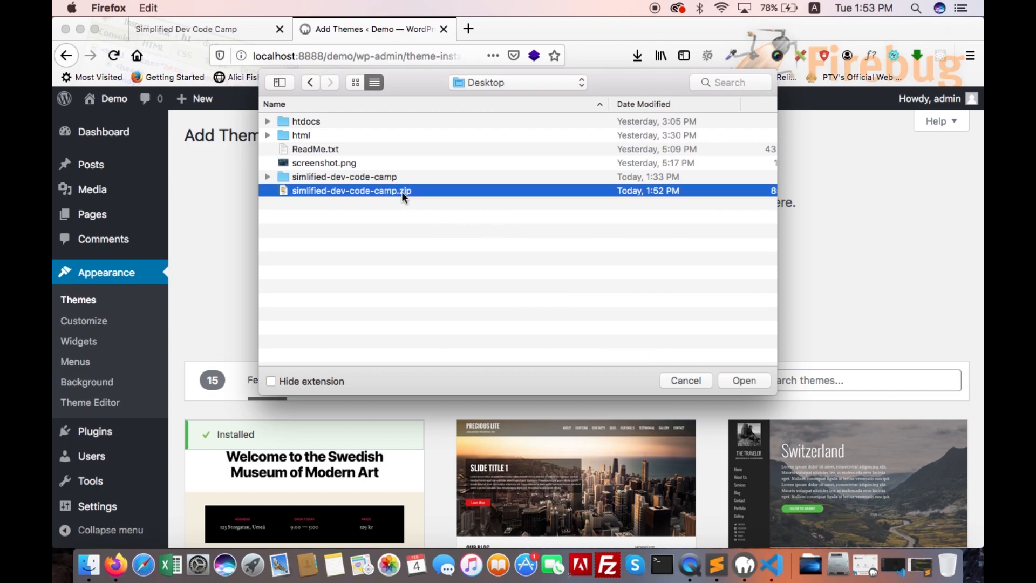
left_click(738, 381)
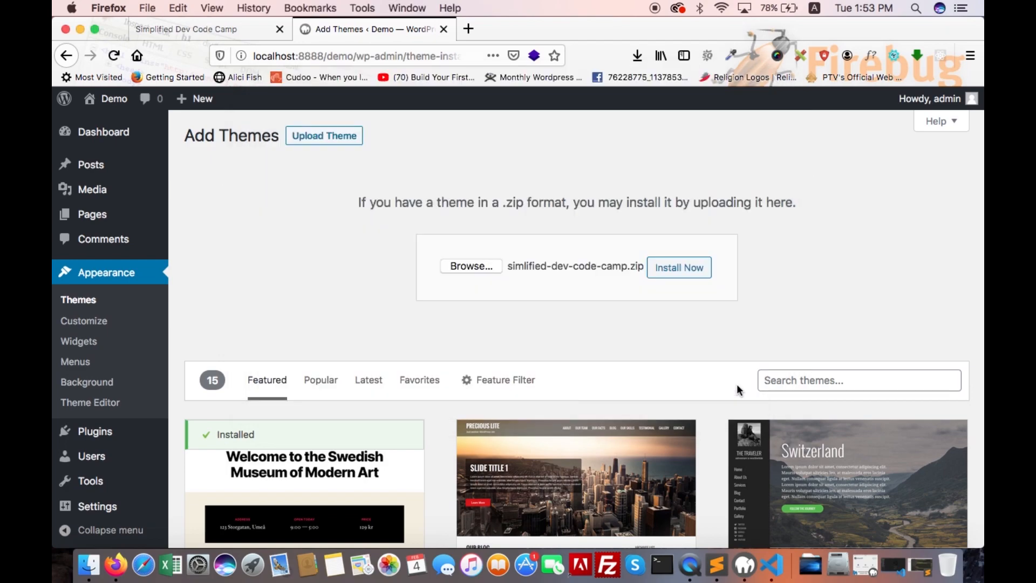
Step: Install the uploaded theme and activate it
left_click(687, 270)
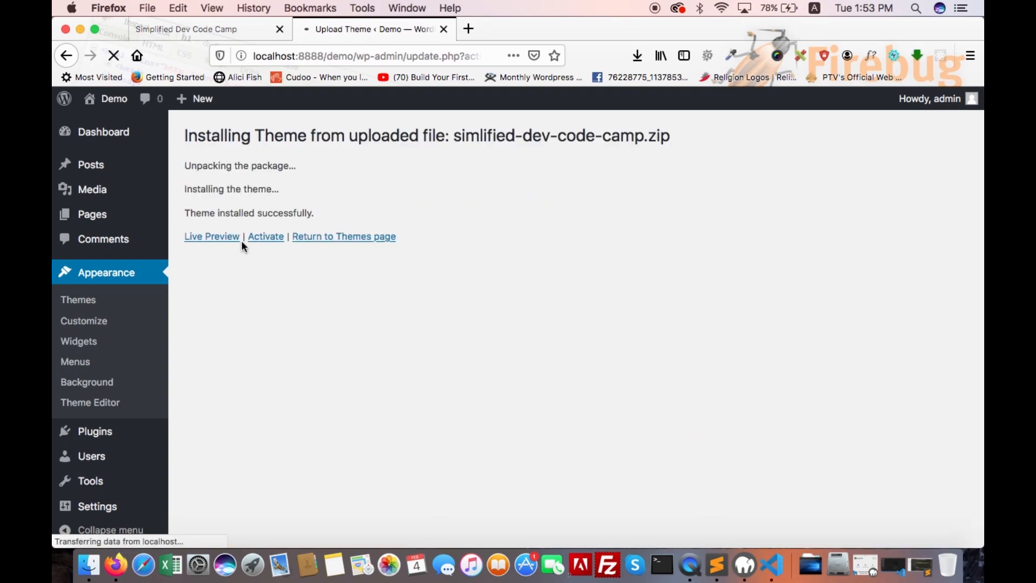
left_click(267, 236)
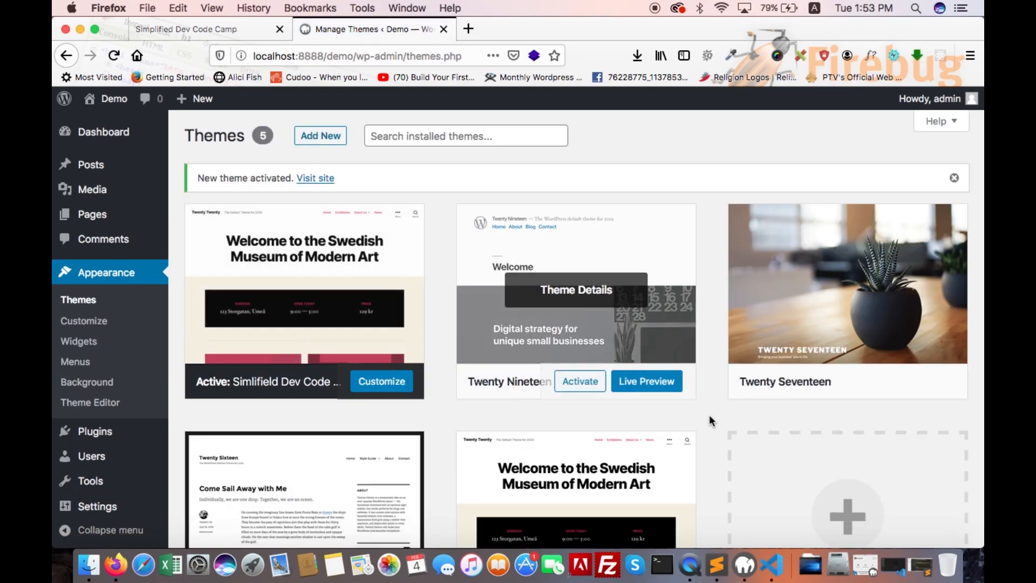
scroll(724, 417, "down", 5)
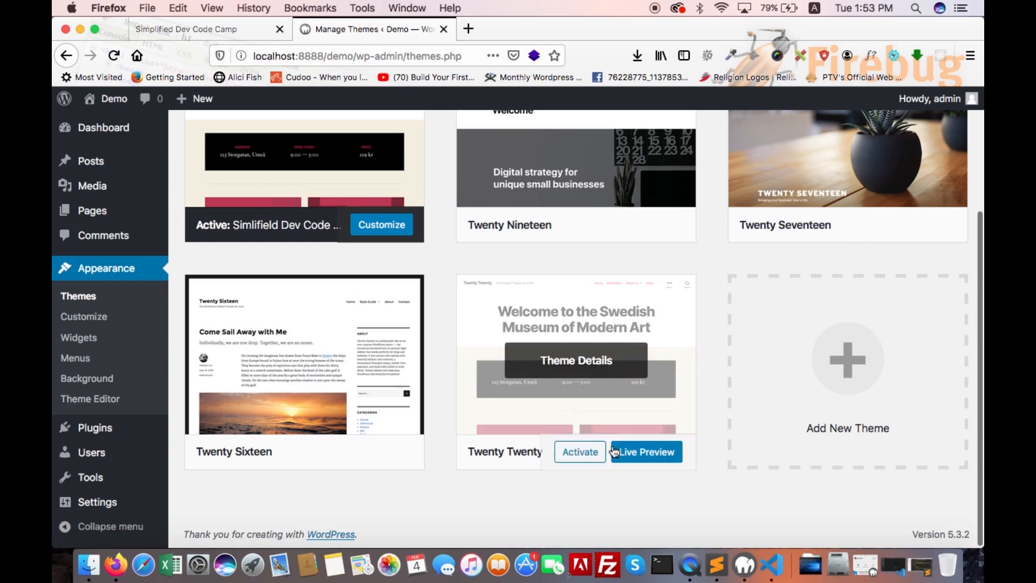
scroll(576, 365, "up", 5)
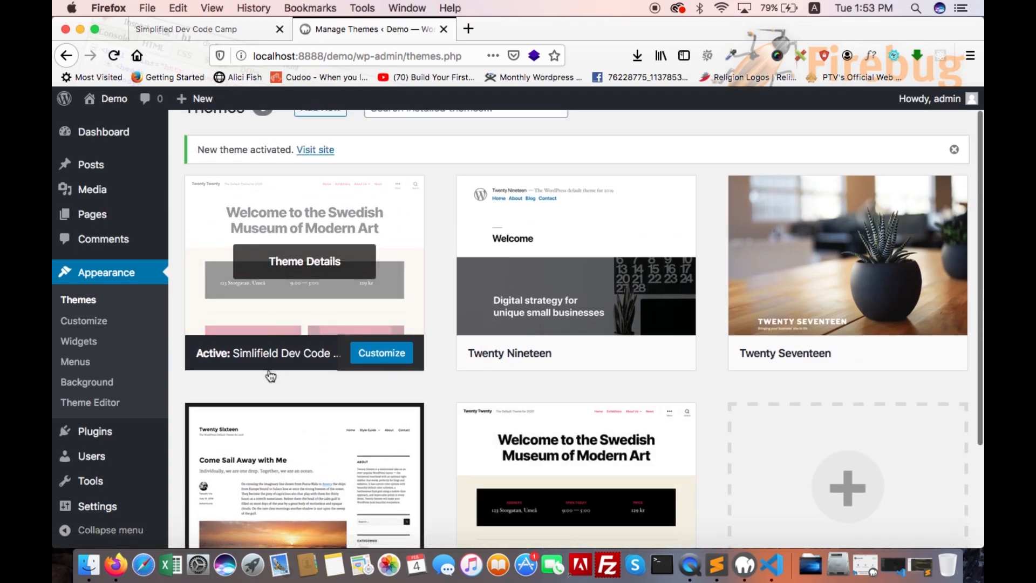
mouse_move(304, 178)
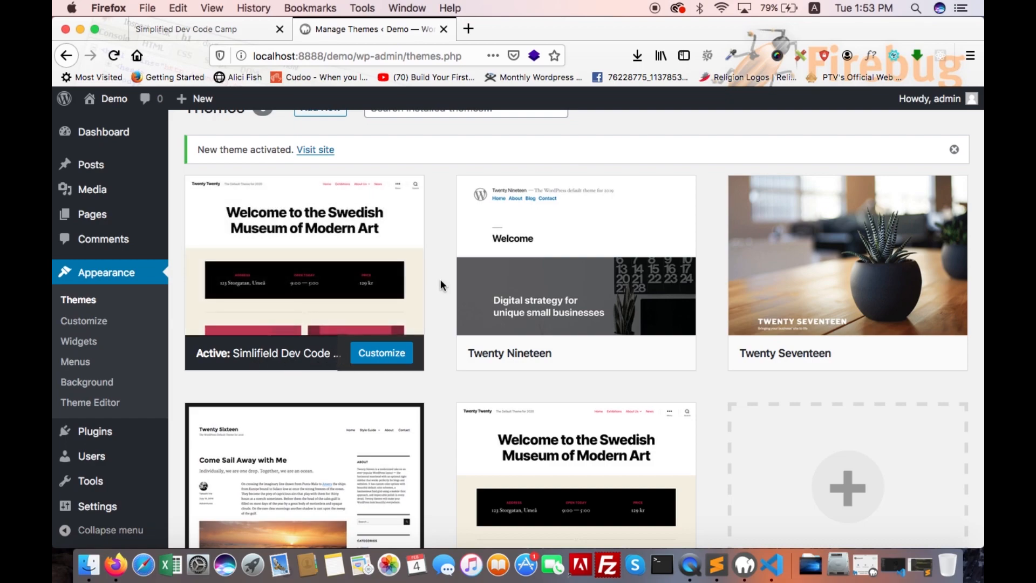
mouse_move(271, 212)
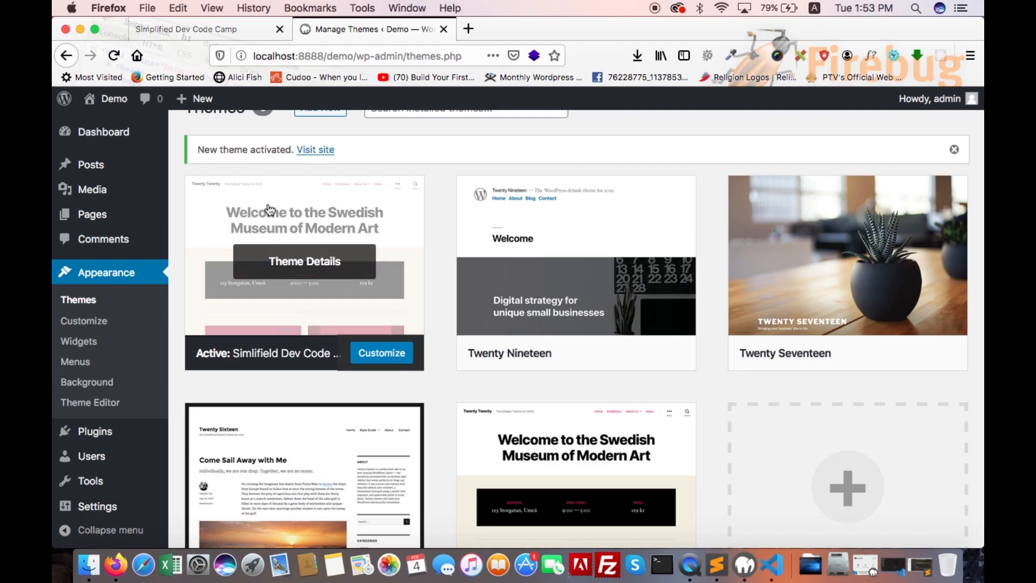
Step: Minimise Firefox to reveal the desktop
left_click(79, 29)
Step: Navigate Finder to htdocs/demo/wp-content/themes/simlified-dev-code-camp
left_click_drag(950, 196, 684, 212)
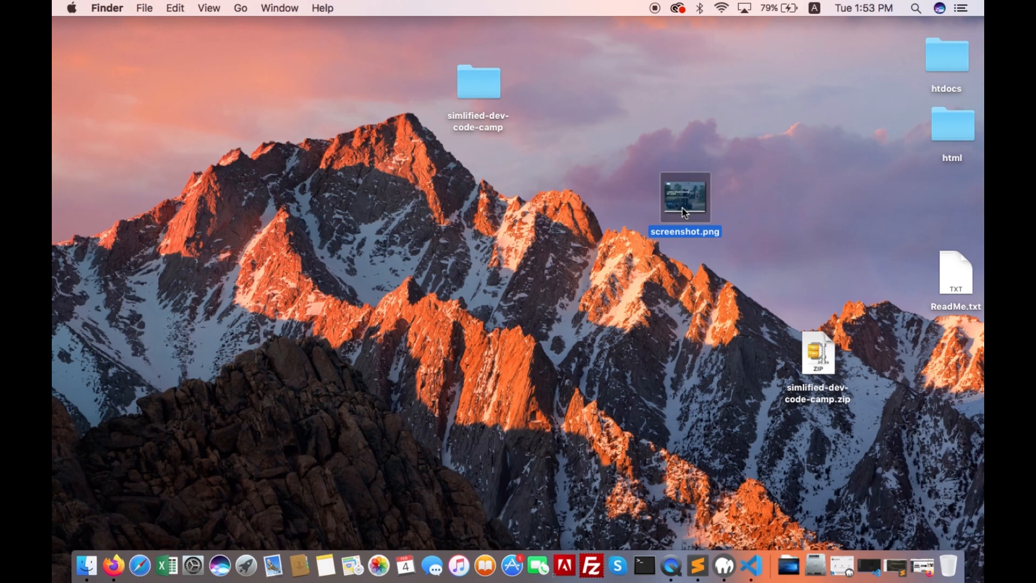
double_click(944, 63)
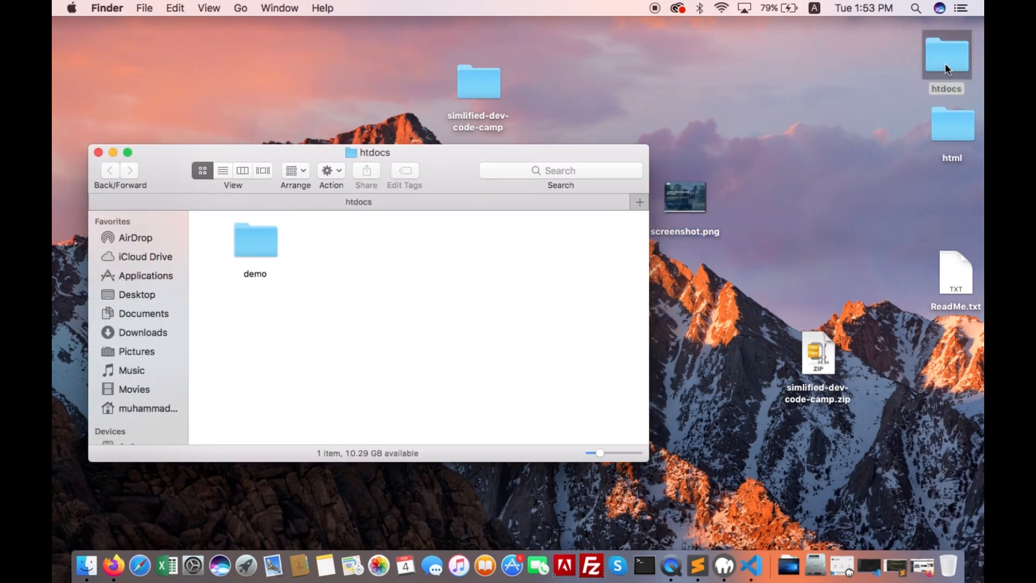
double_click(266, 243)
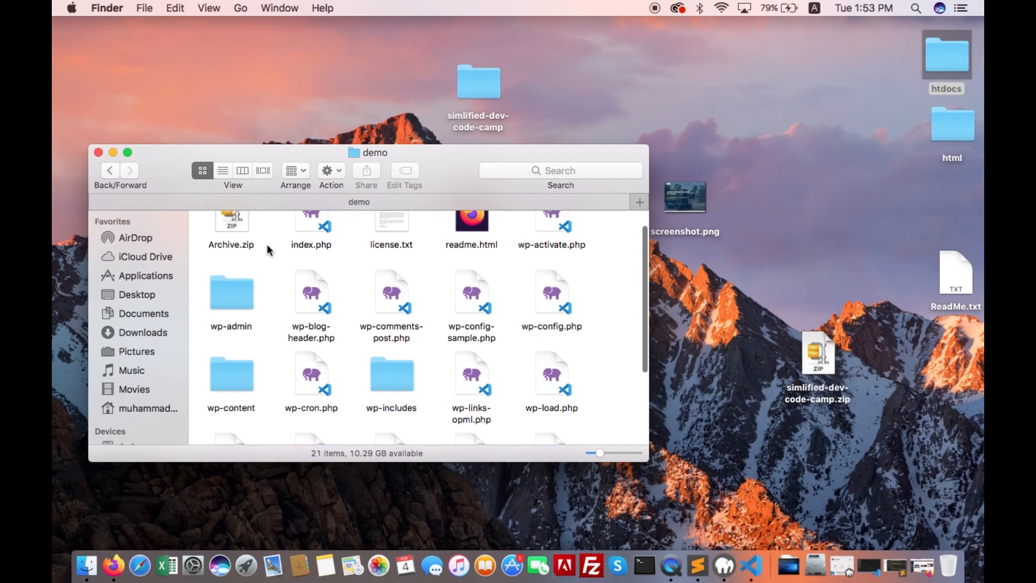
double_click(236, 386)
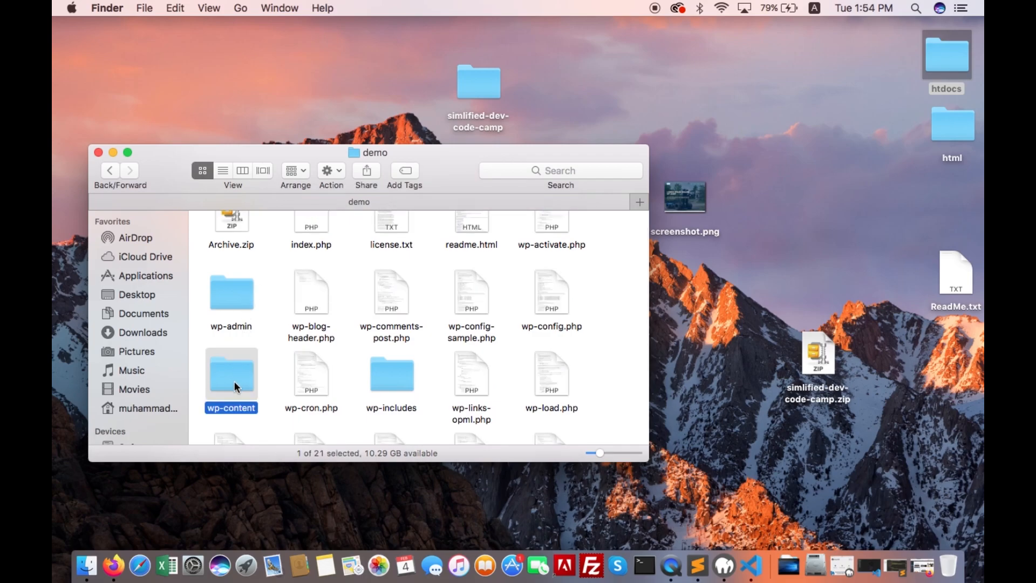
double_click(402, 241)
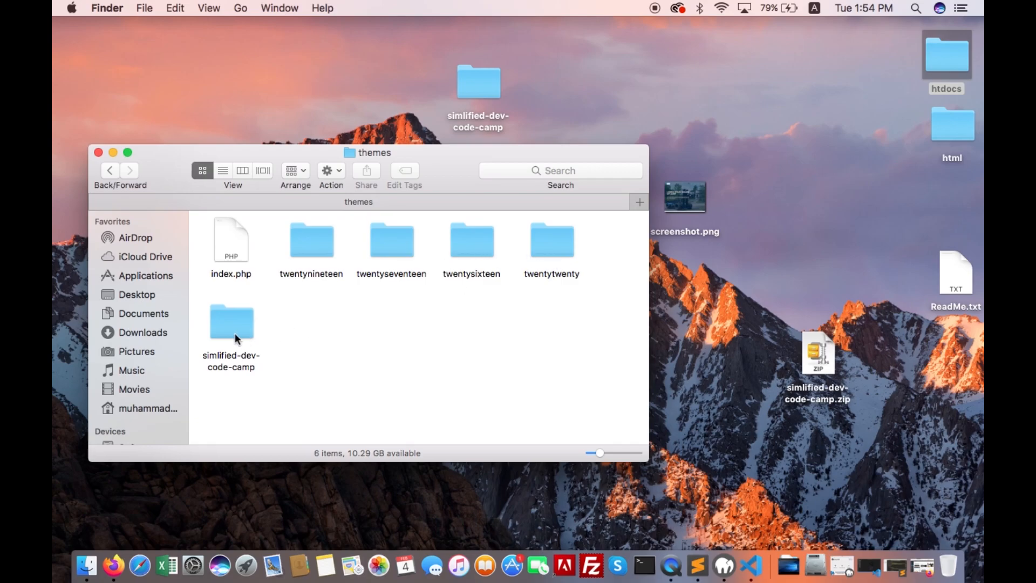
double_click(232, 332)
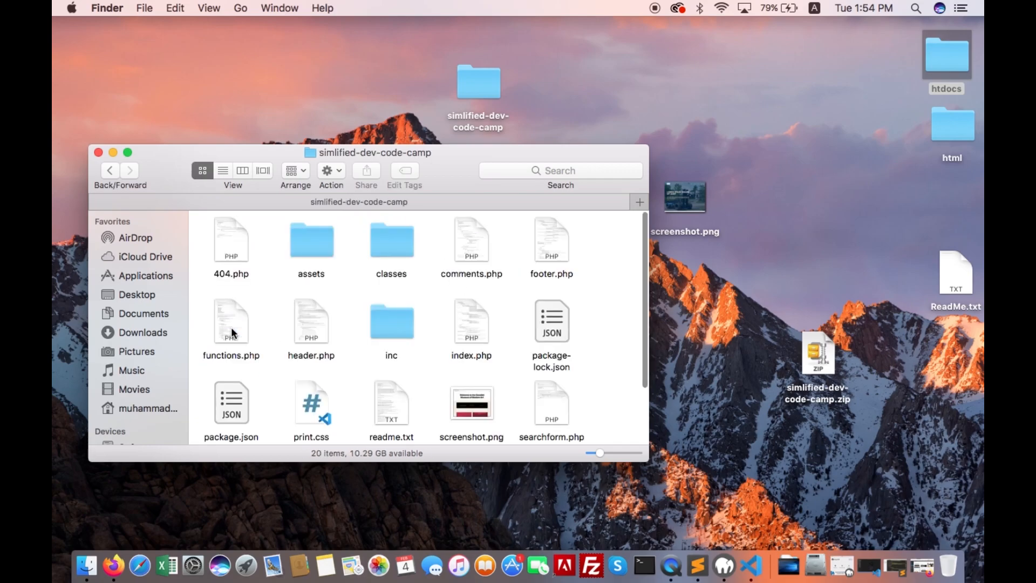
scroll(533, 361, "down", 3)
scroll(531, 356, "down", 1)
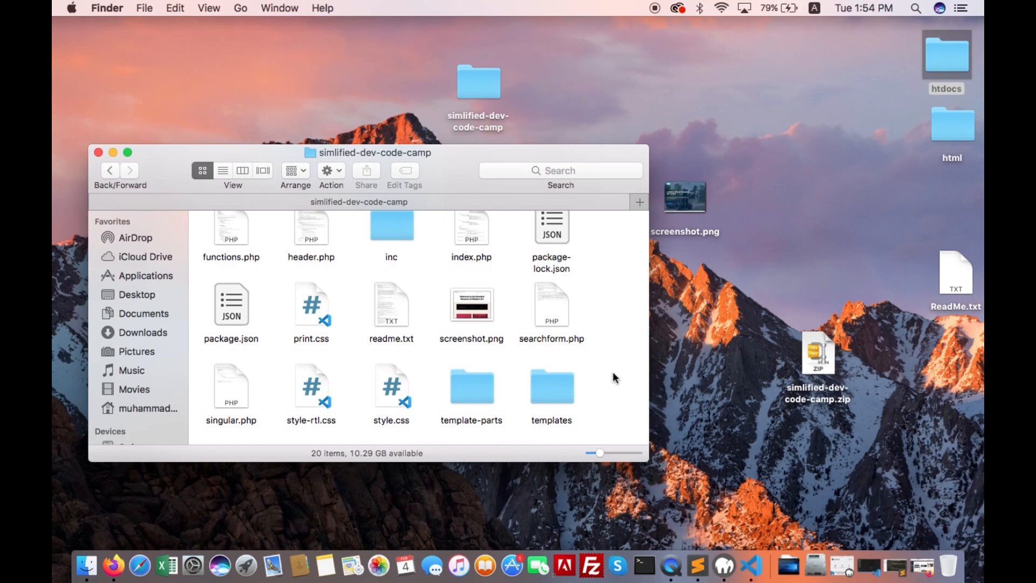
Step: Move the desktop screenshot.png into the theme folder, replacing the old one
key("super+alt+v")
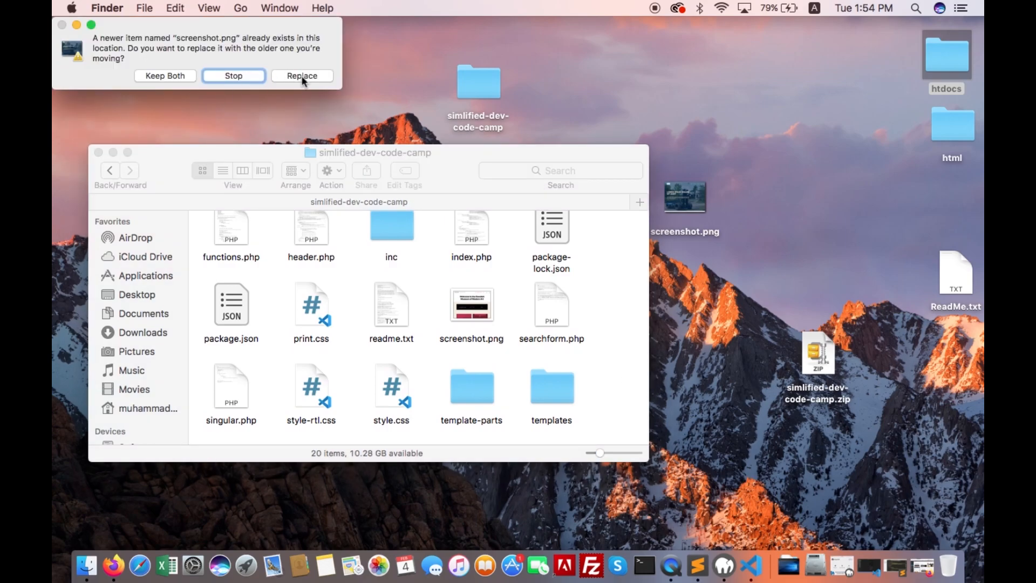
left_click(301, 75)
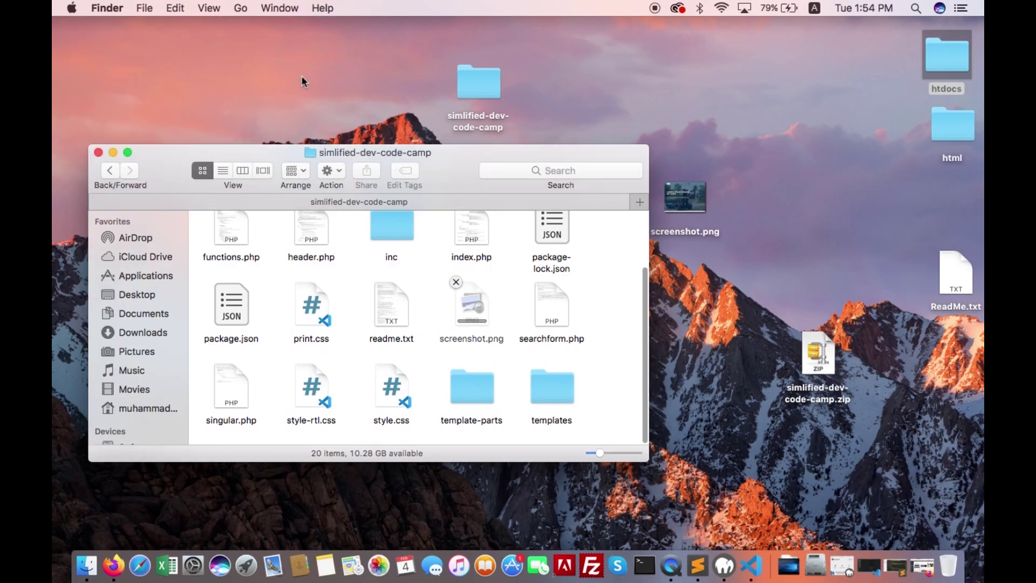
Step: Bring Firefox back and reload the Themes page
left_click(115, 566)
mouse_move(576, 267)
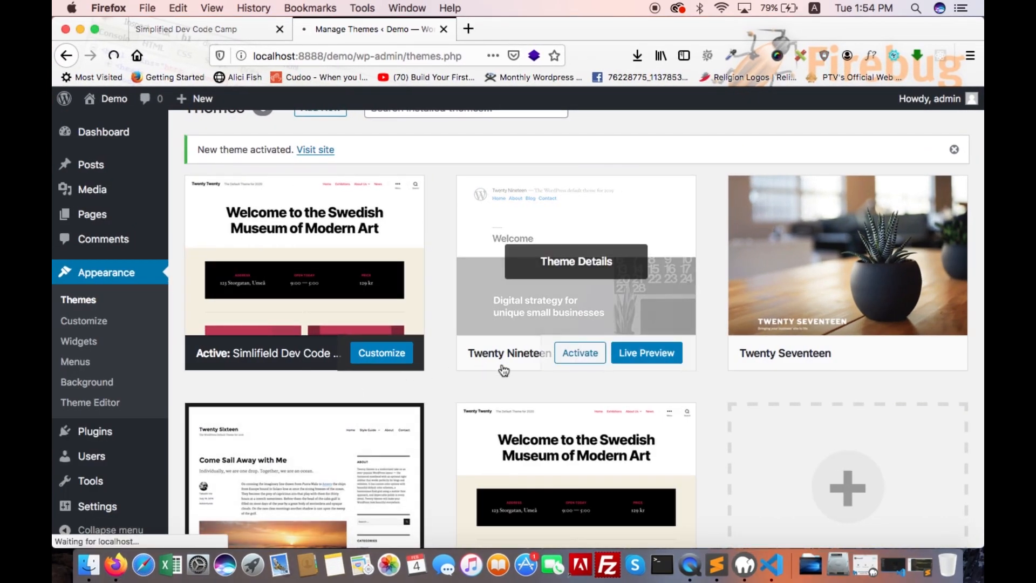
key("super+r")
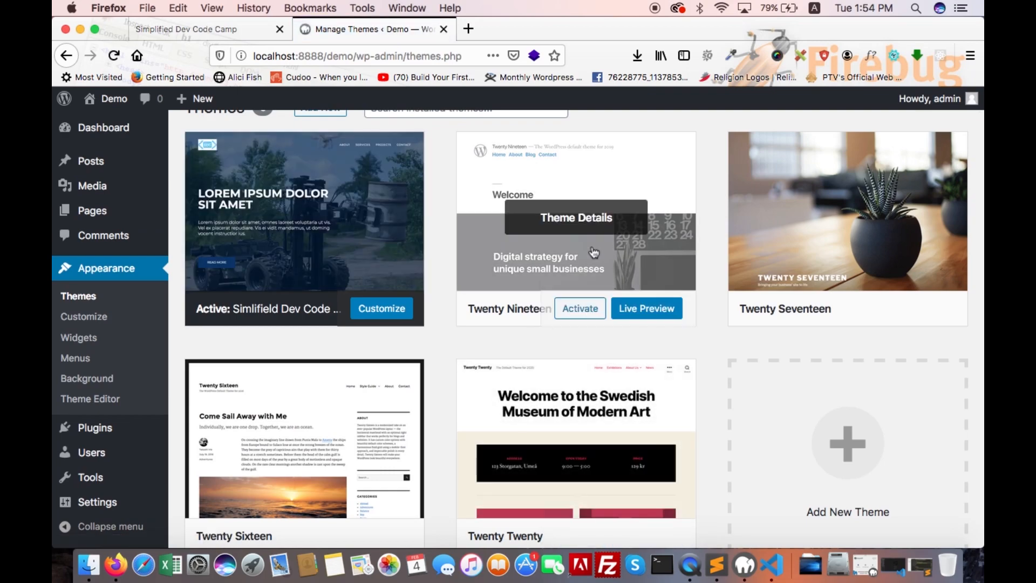
scroll(518, 243, "up", 2)
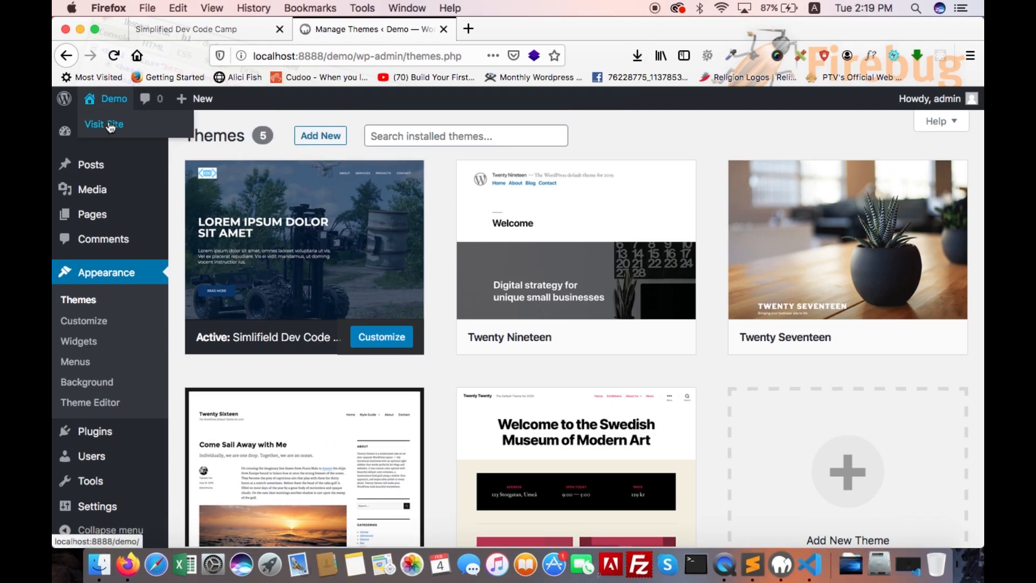
Step: View the live demo site, unstyled, in a new tab via Visit Site
middle_click(104, 124)
left_click(519, 29)
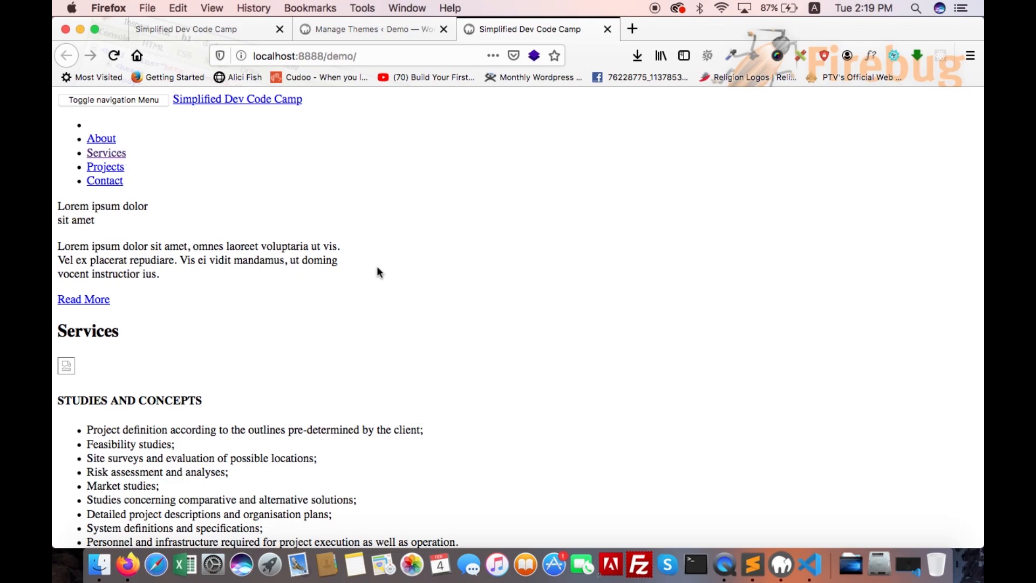
Step: Minimize Firefox, Sublime Text, Finder and VS Code to clear the desktop
left_click(80, 29)
left_click(81, 35)
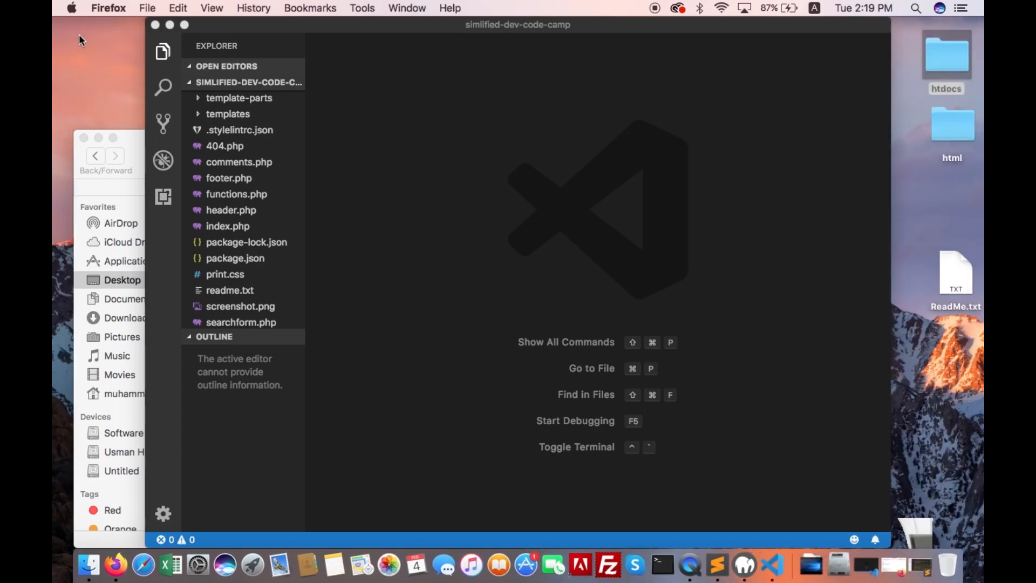
left_click(97, 136)
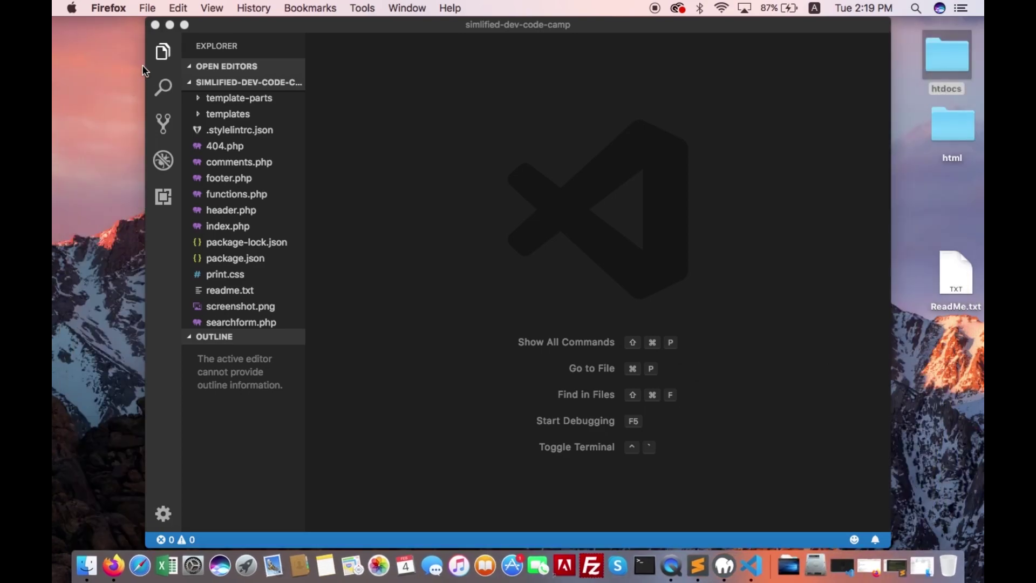
left_click(170, 26)
Step: Copy logo.jpg and the css, img, js, vendor folders from the html template folder
double_click(953, 128)
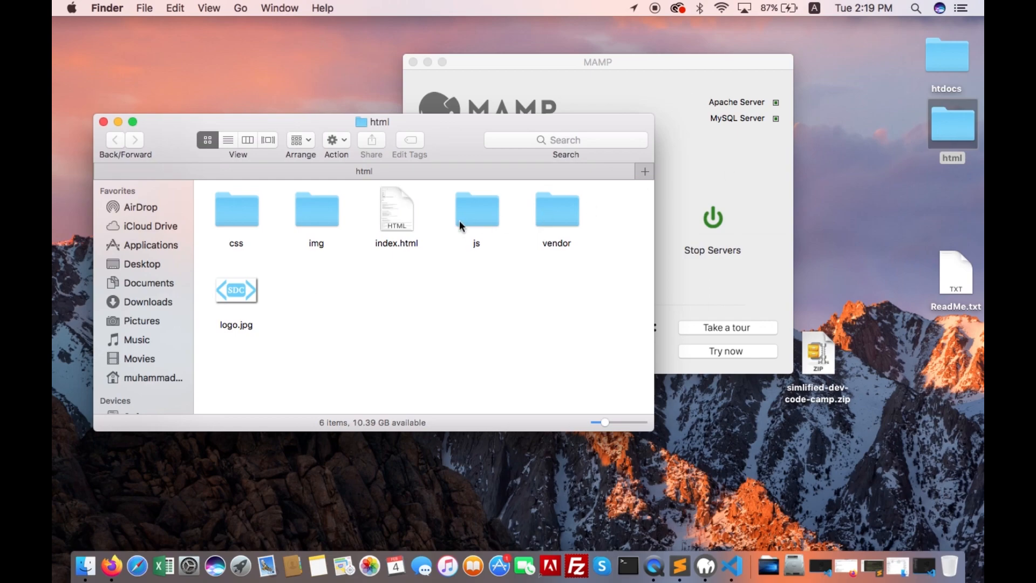
left_click(242, 291)
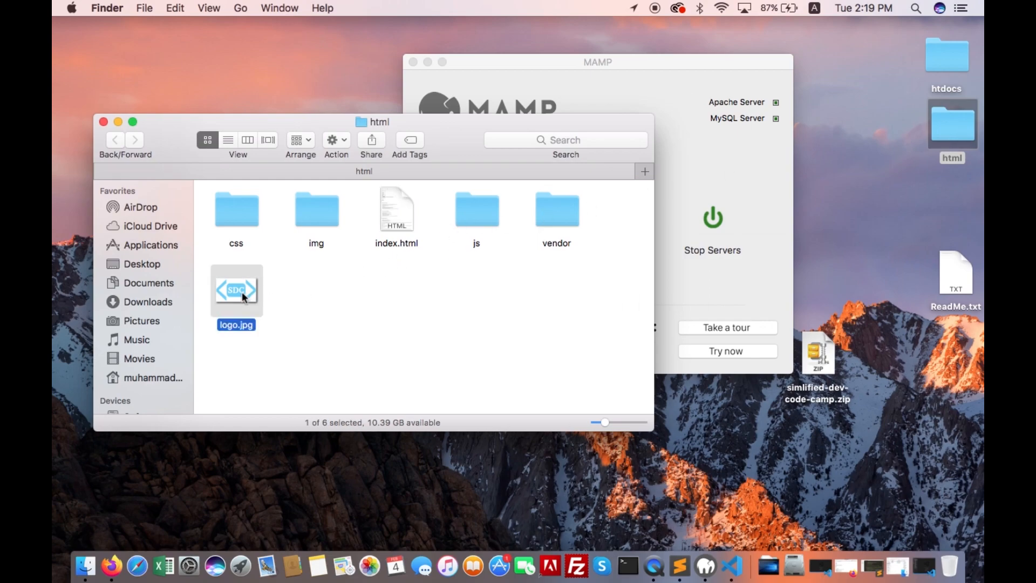
left_click(319, 210, "super")
left_click(233, 213, "super")
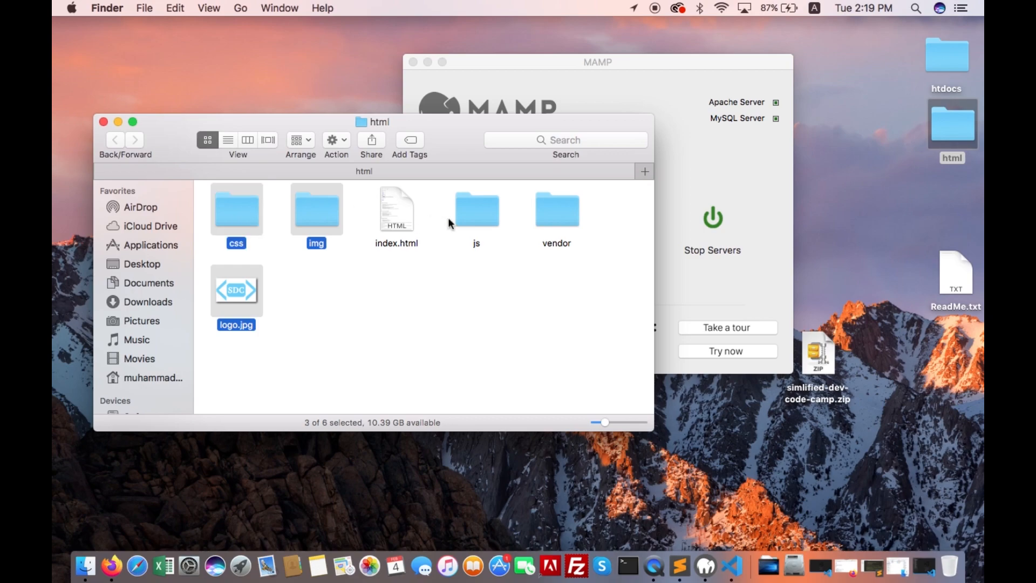
left_click(485, 216, "super")
left_click(557, 216, "super")
key("super+c")
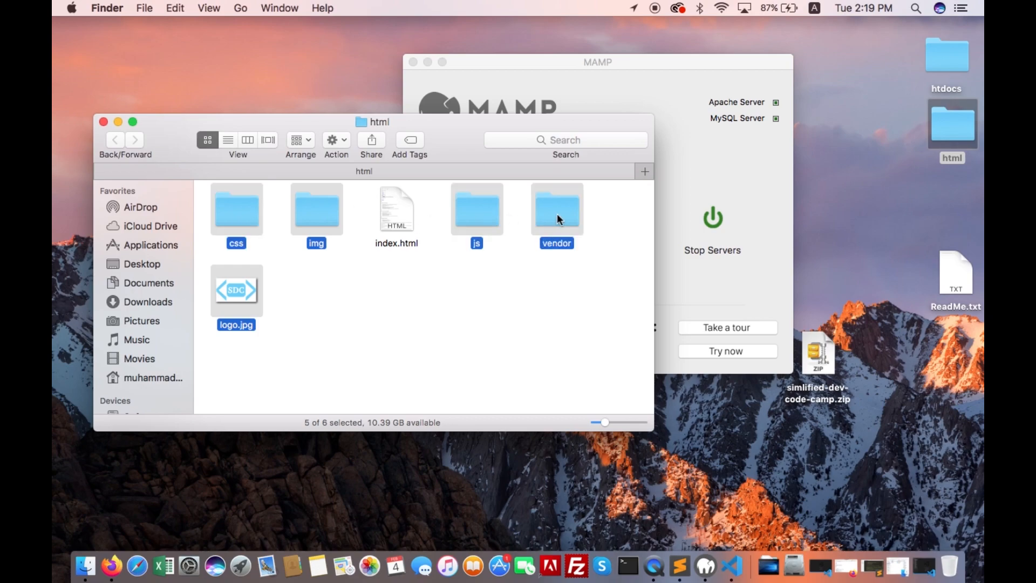
Step: Paste the copied assets into htdocs/demo/wp-content/themes/simlified-dev-code-camp
double_click(949, 58)
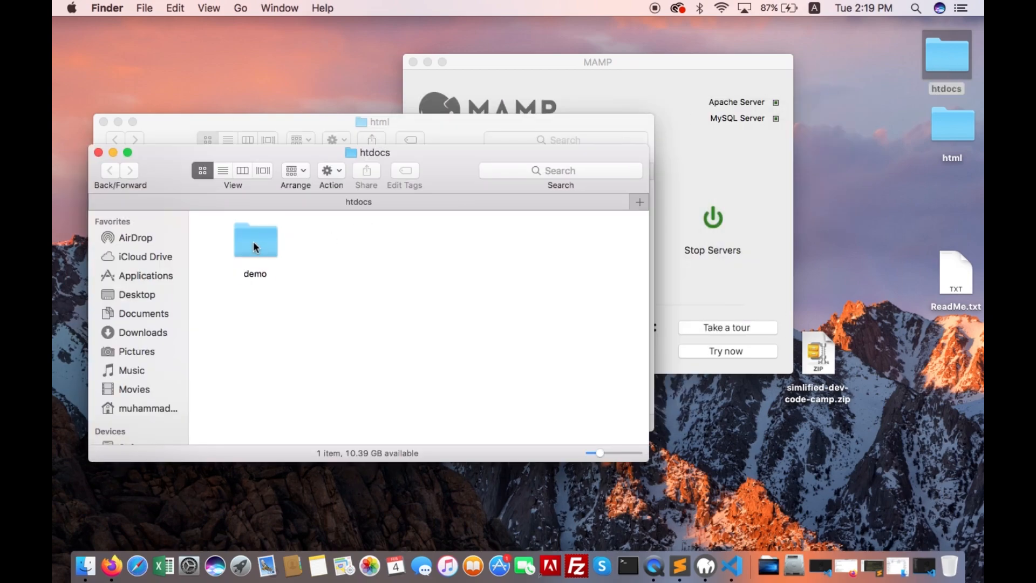
double_click(254, 241)
left_click(235, 375)
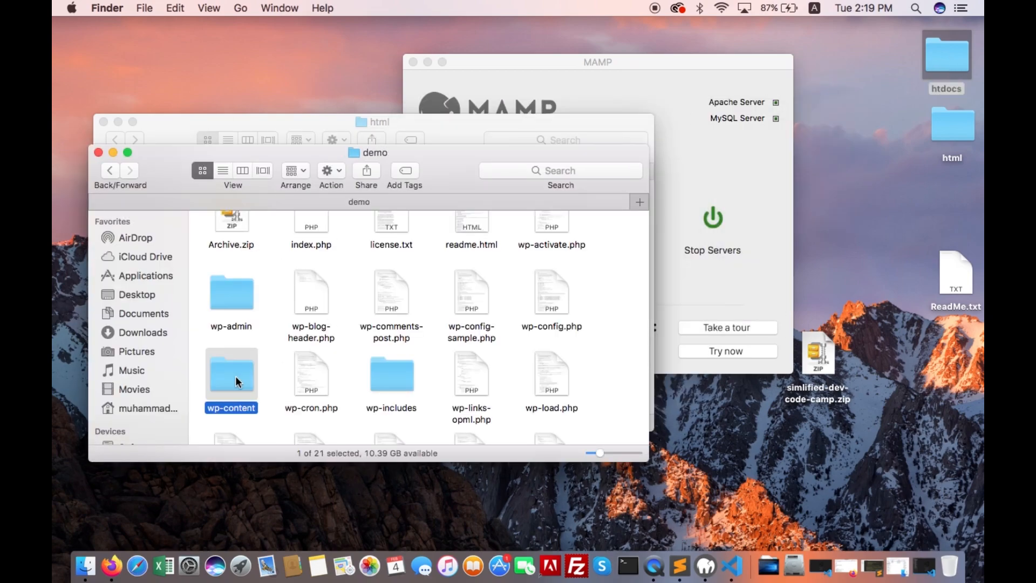
double_click(236, 376)
double_click(390, 242)
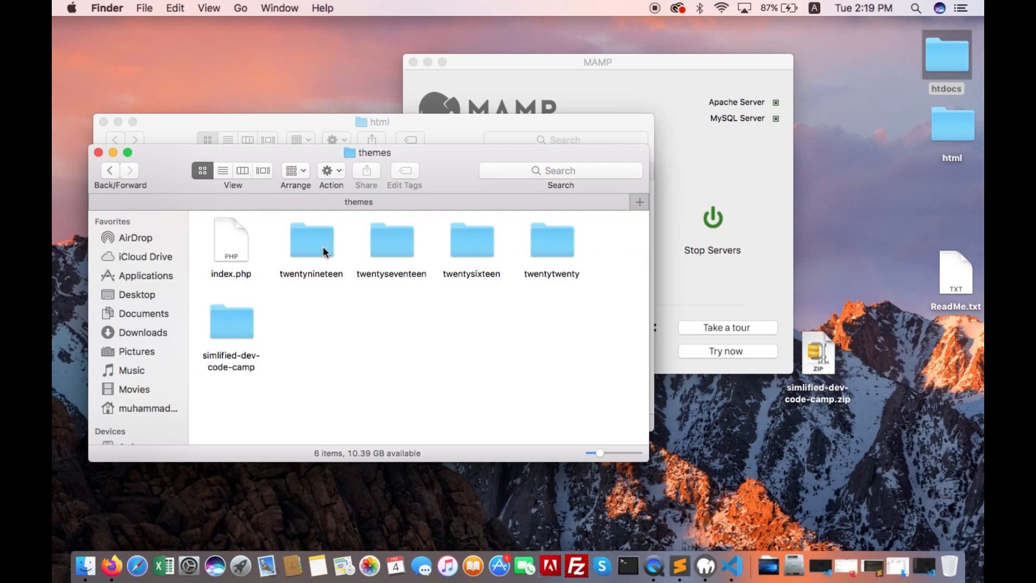
double_click(241, 328)
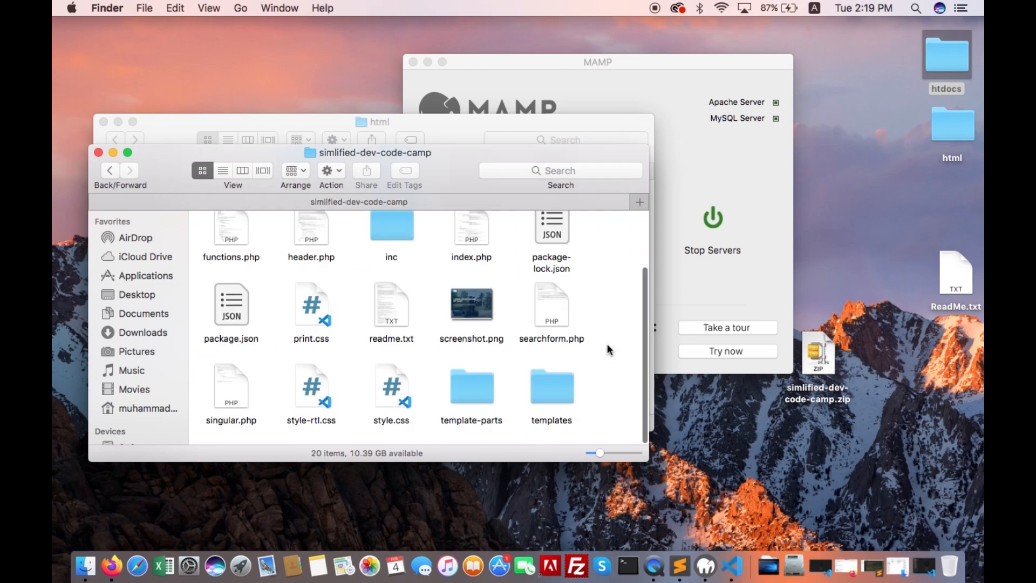
key("super+v")
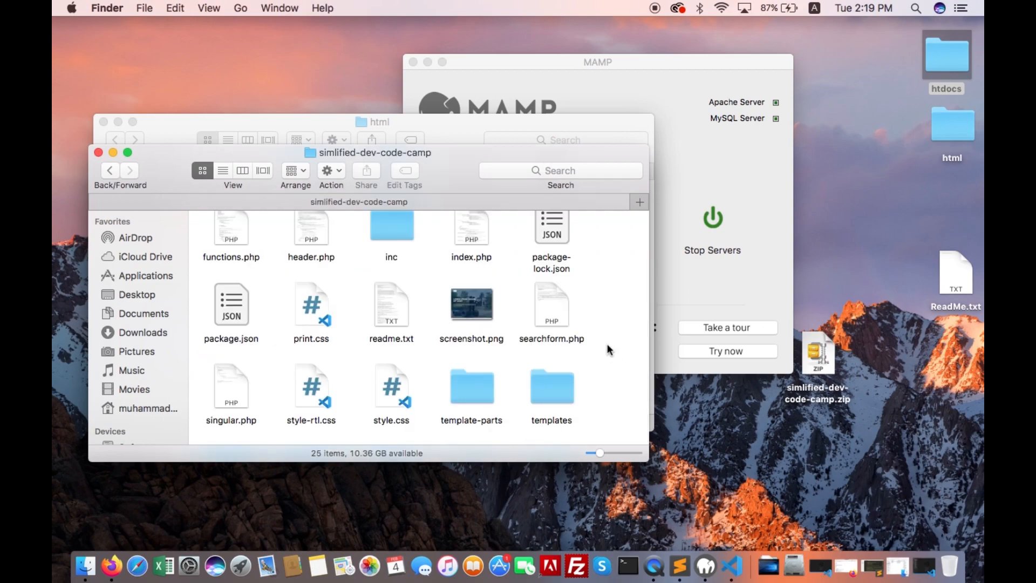
scroll(607, 344, "up", 5)
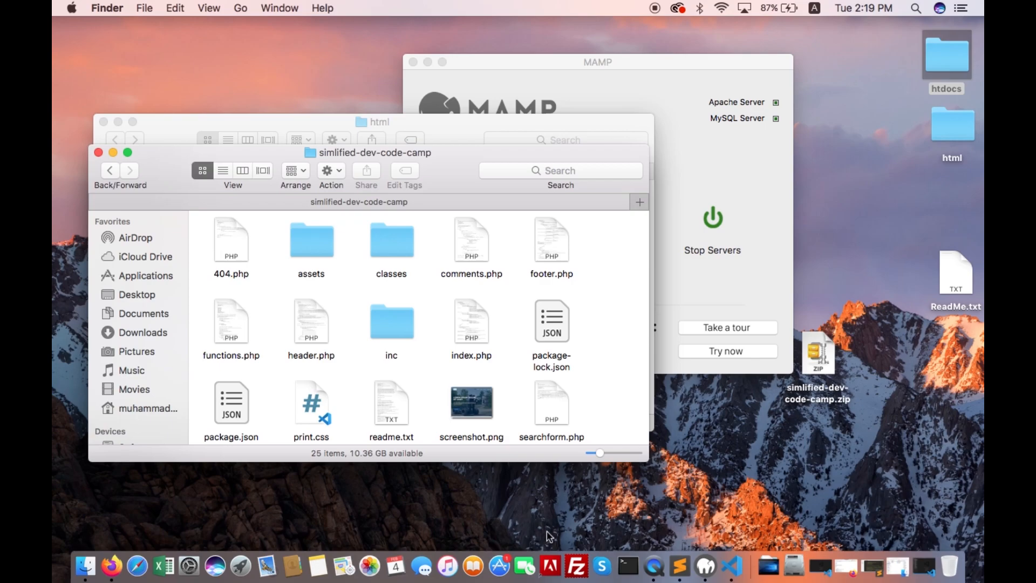
Step: Load the simlified-dev-code-camp theme folder as a project in VS Code
left_click(732, 565)
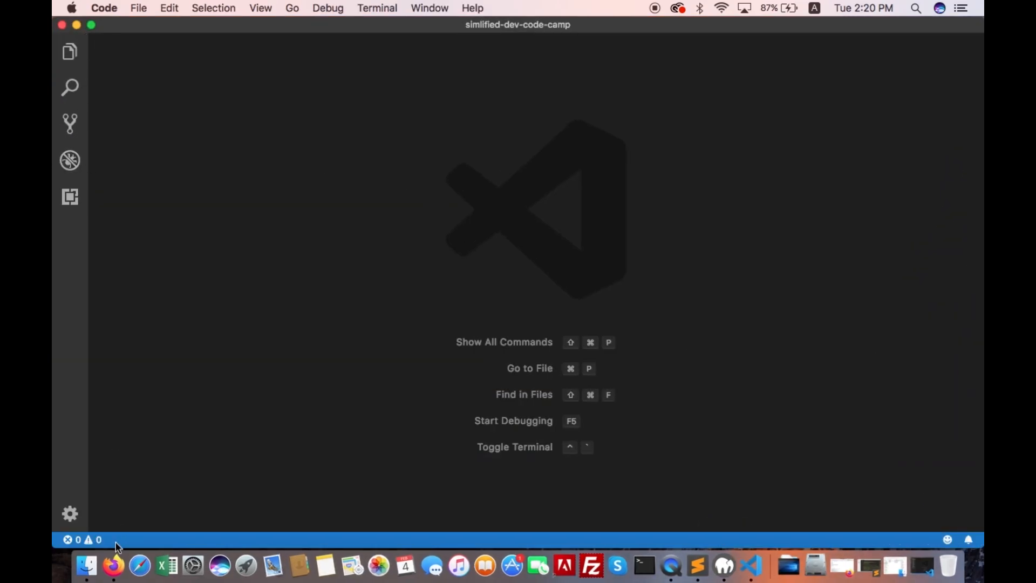
left_click(85, 566)
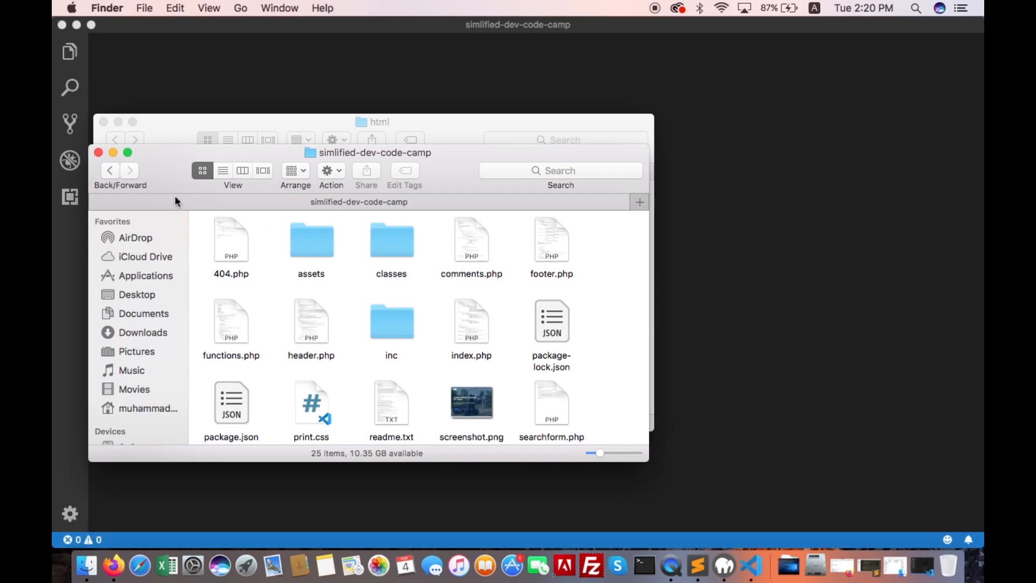
left_click(108, 172)
left_click_drag(233, 322, 311, 48)
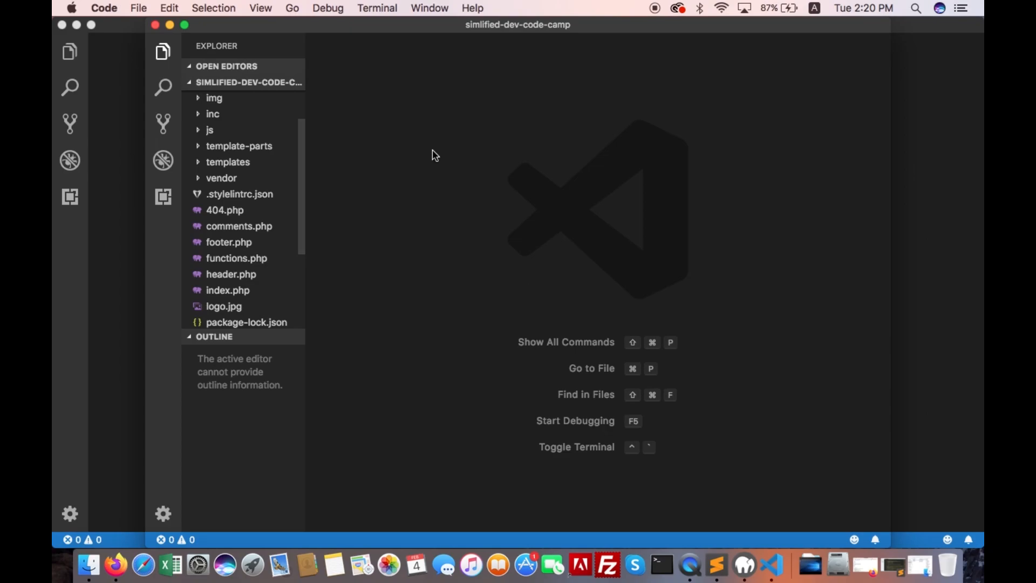
mouse_move(221, 178)
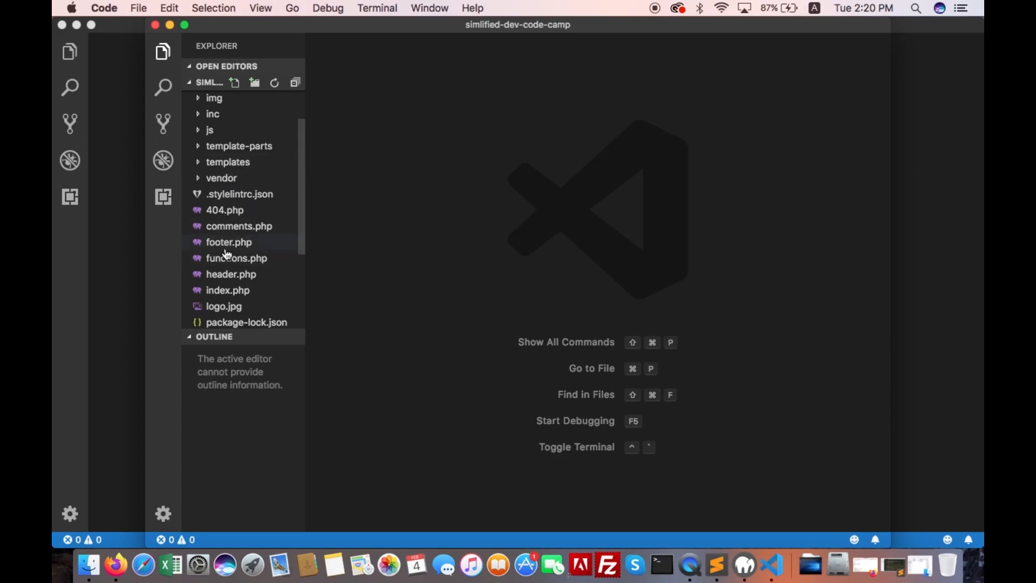
Step: Write the <?php echo get_template_directory_uri(); ?>/ prefix before the Bootstrap CSS path in header.php and copy it
left_click(228, 276)
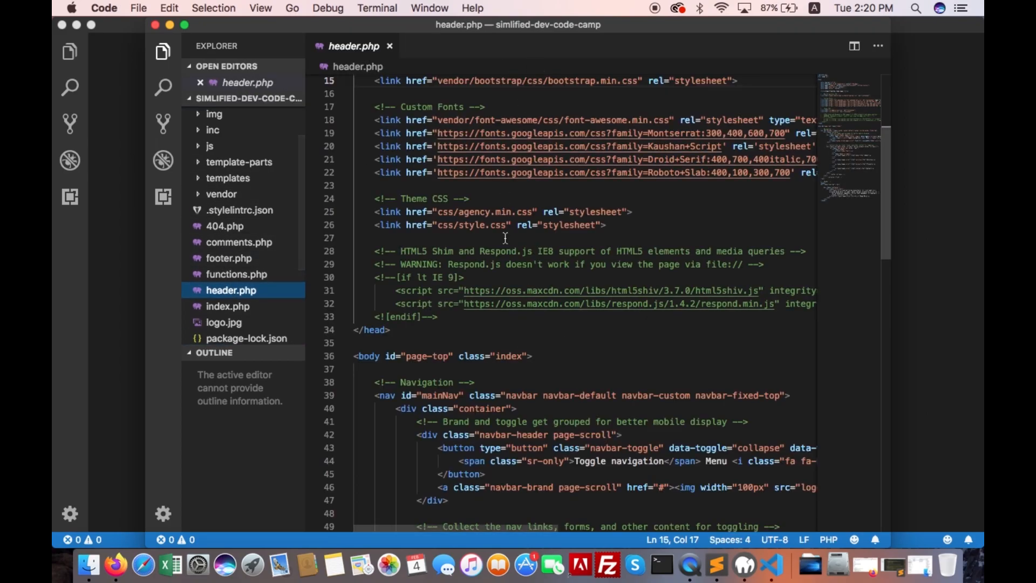
scroll(509, 251, "up", 5)
scroll(510, 252, "up", 5)
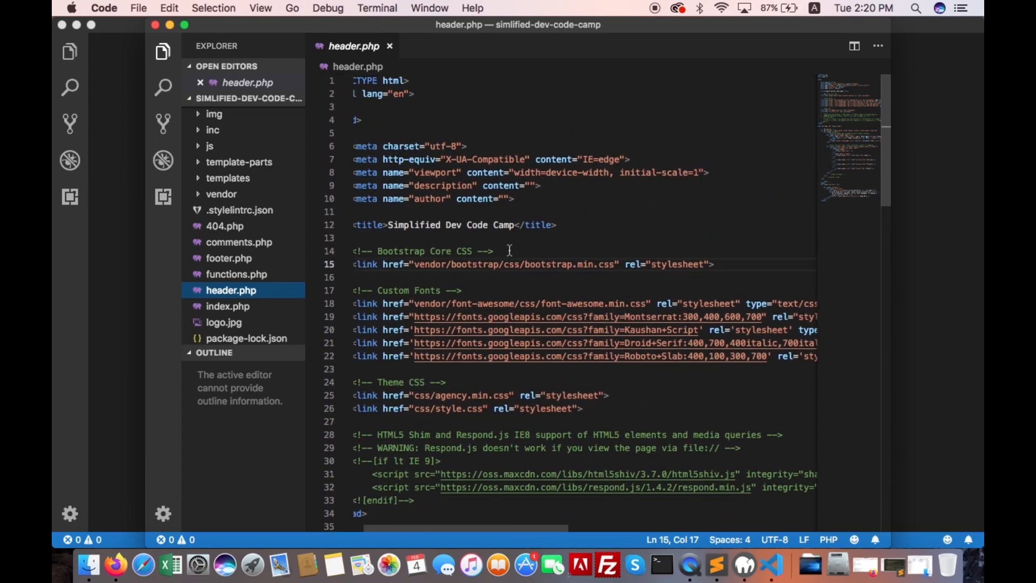
left_click(436, 265)
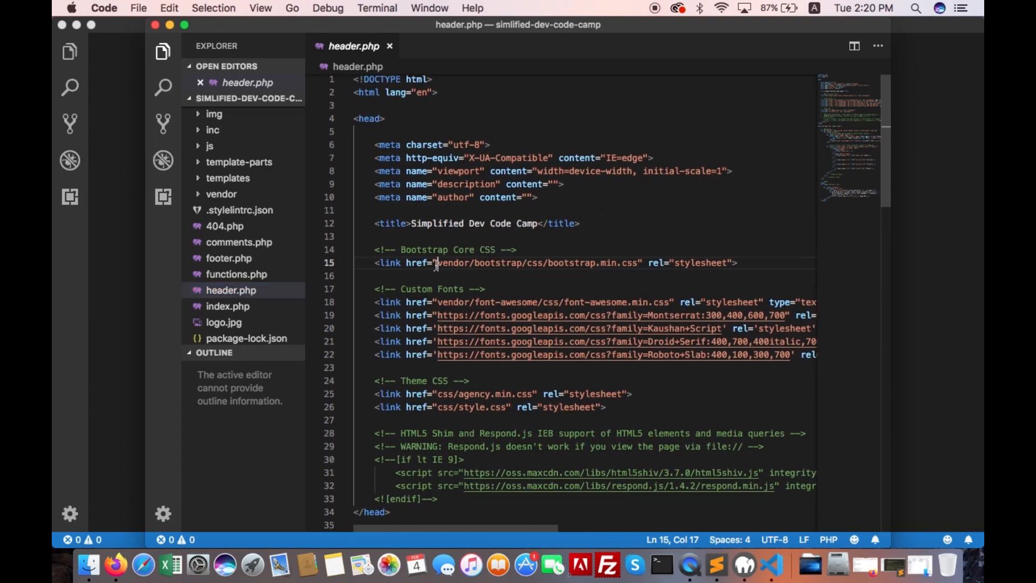
type("<?php ?>")
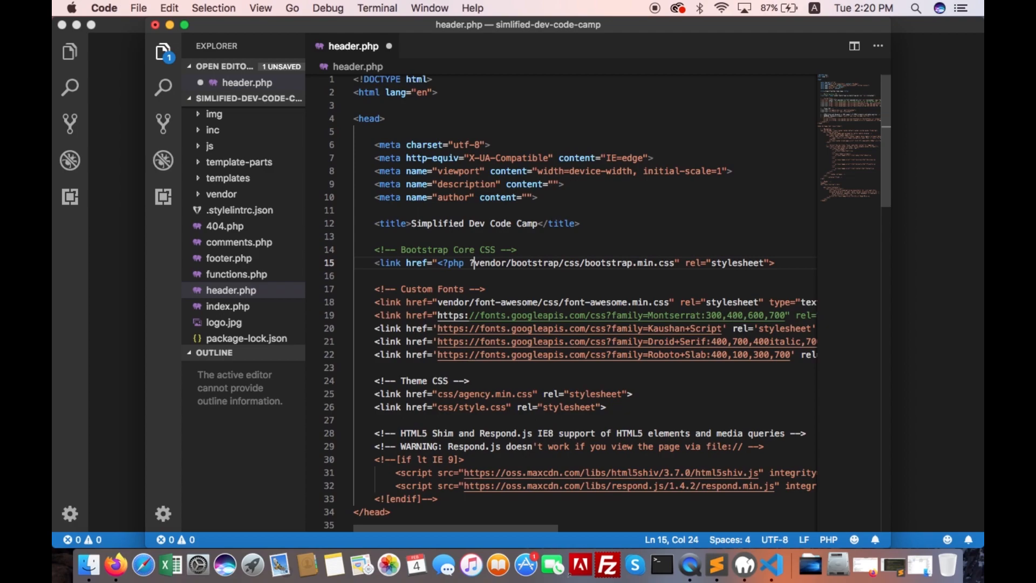
key("Left")
key("Left")
type("echo ")
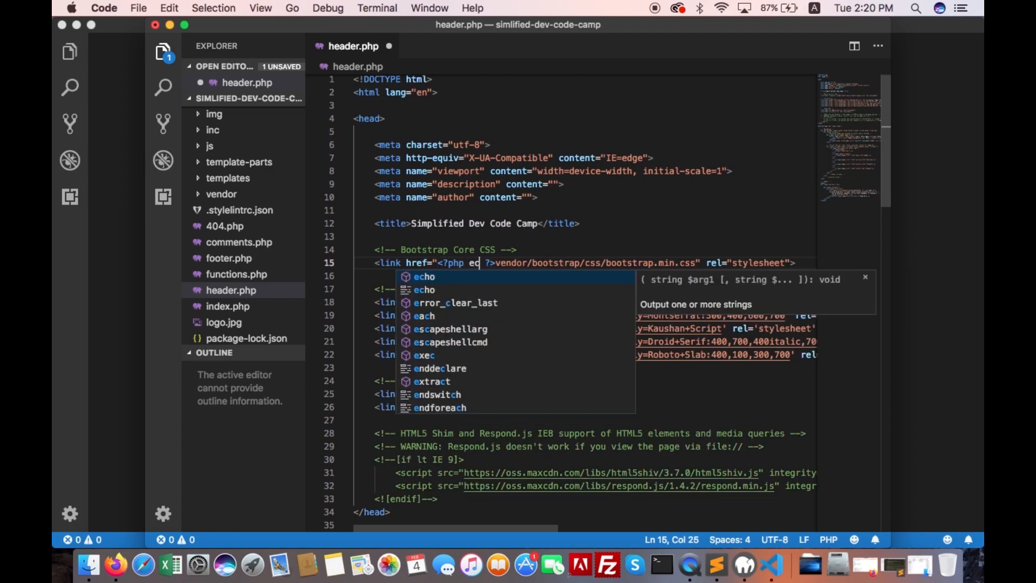
type("get_tem")
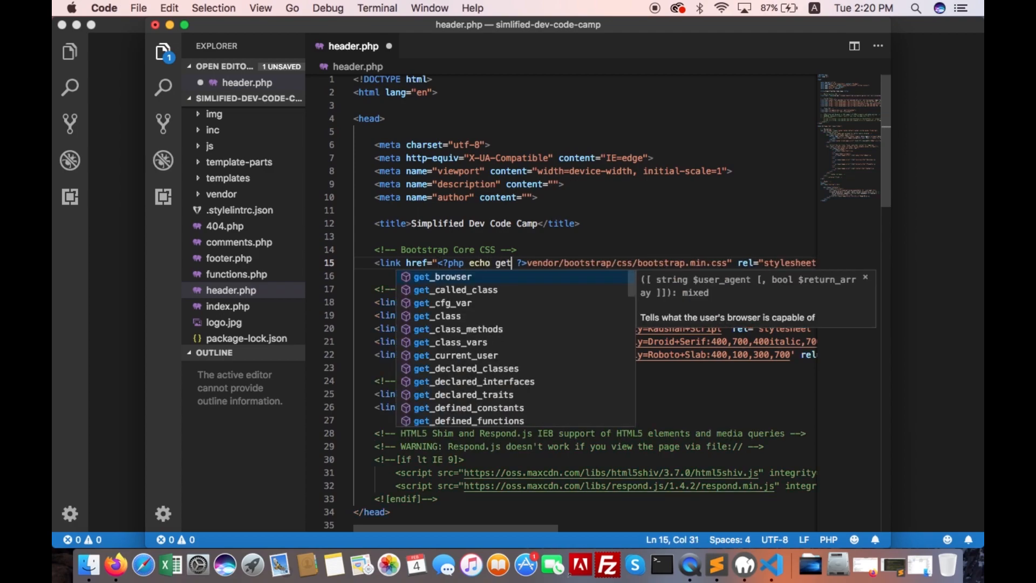
type("plate")
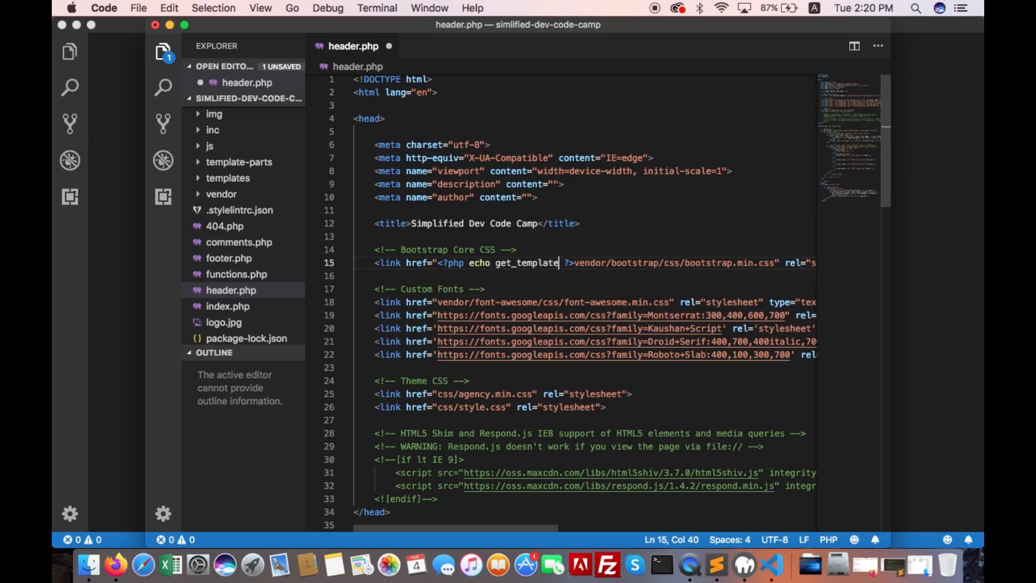
type("_direc")
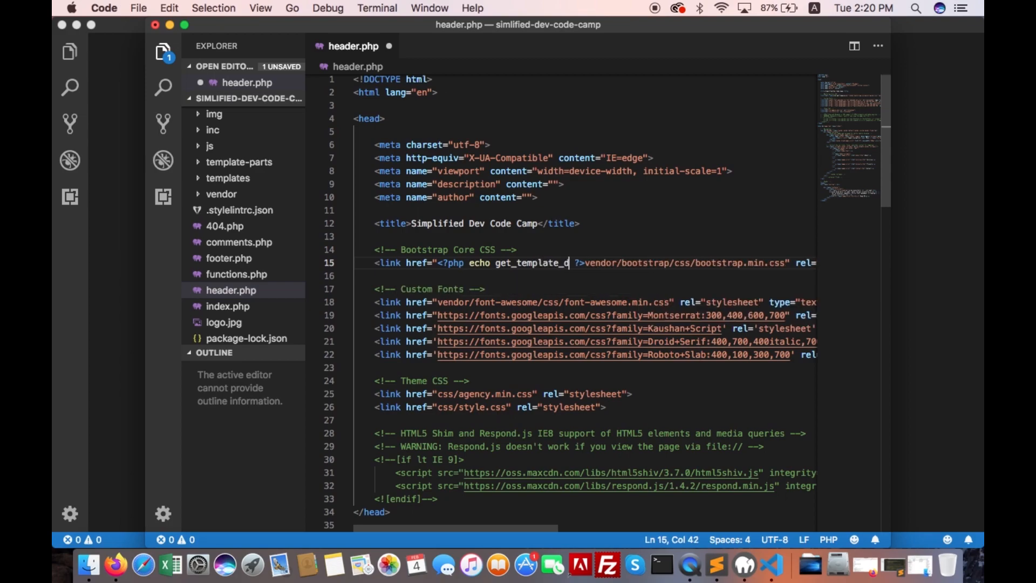
type("tory")
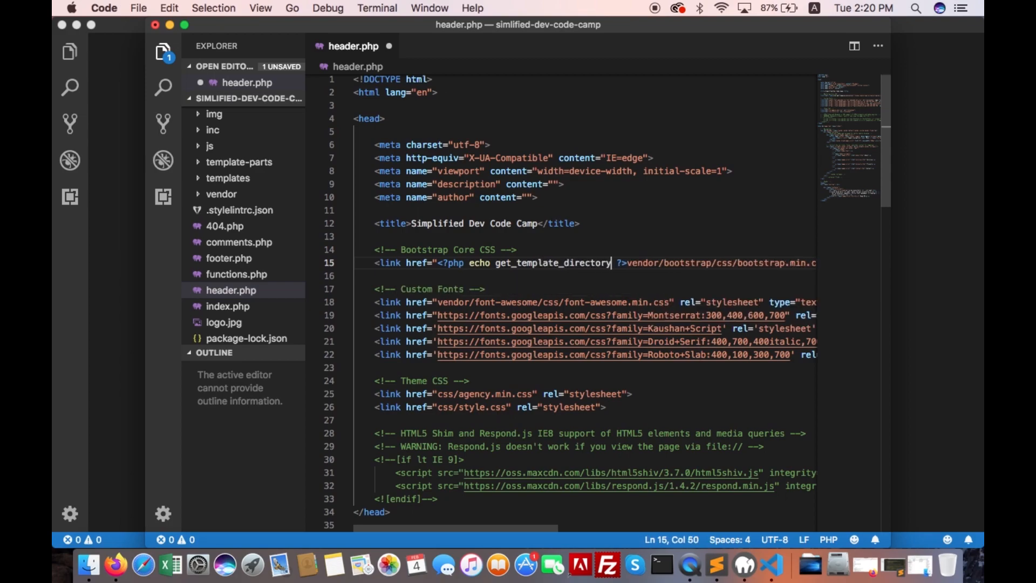
type("_uri(")
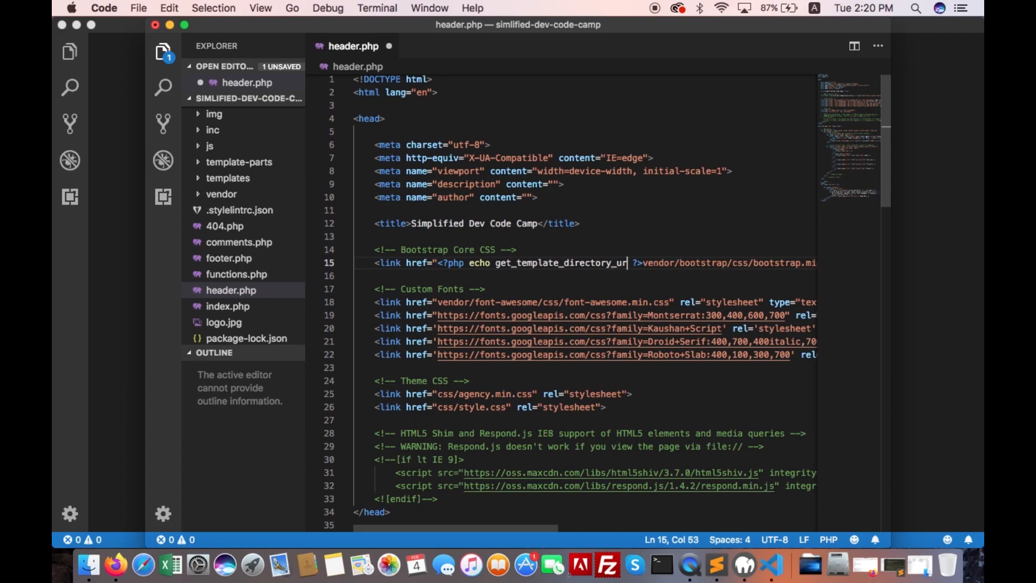
type(");")
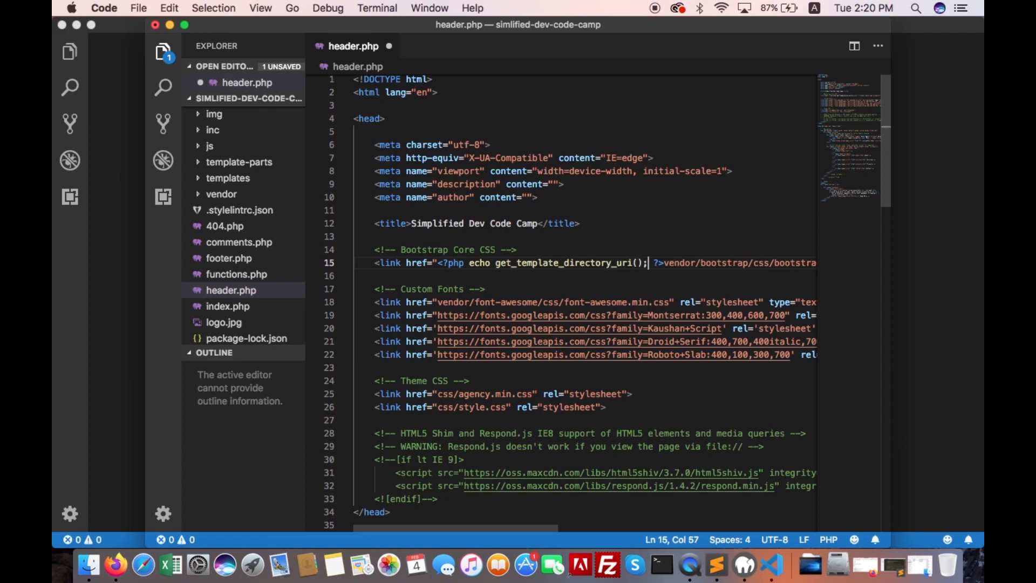
key("Right")
key("Right")
key("Right")
type("/")
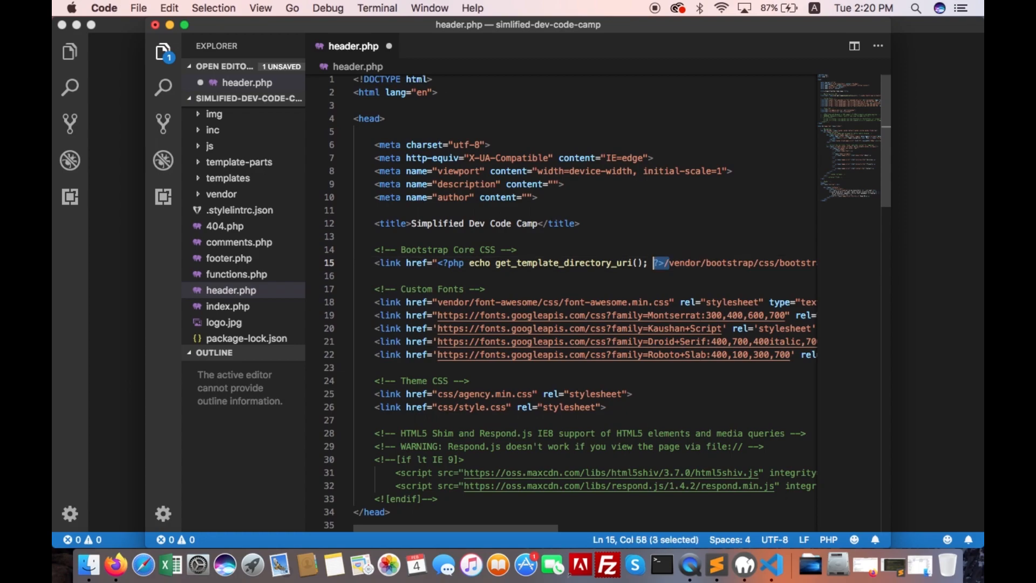
key("shift+alt+Left")
key("shift+alt+Left")
key("shift+alt+Left")
key("shift+alt+Left")
key("shift+alt+Left")
key("shift+alt+Left")
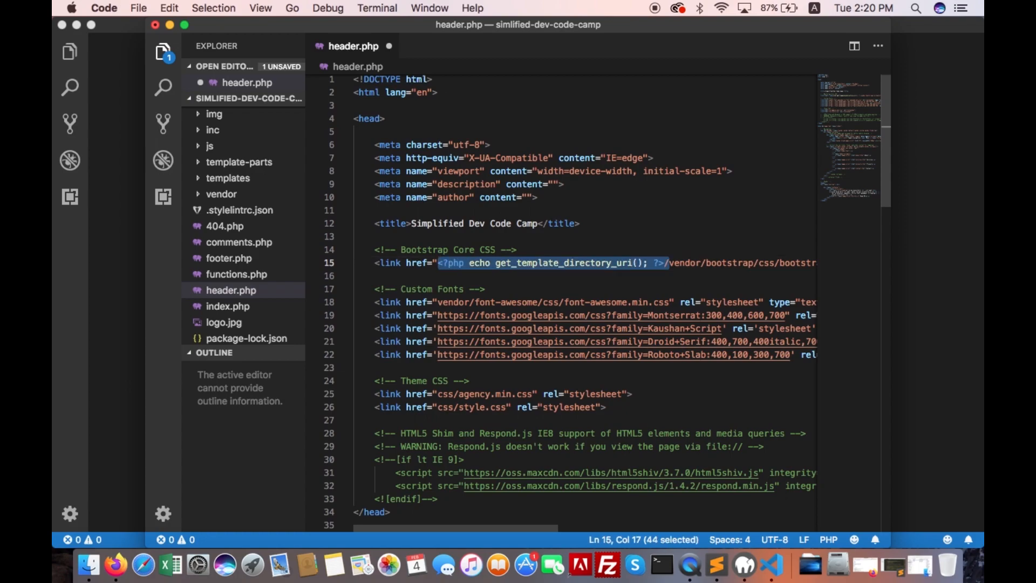
Step: Prefix the font-awesome, agency.min.css and style.css paths with the template directory URI
left_click(438, 302)
type("<?php echo get_template_directory_uri(); ?>/")
scroll(473, 373, "down", 2)
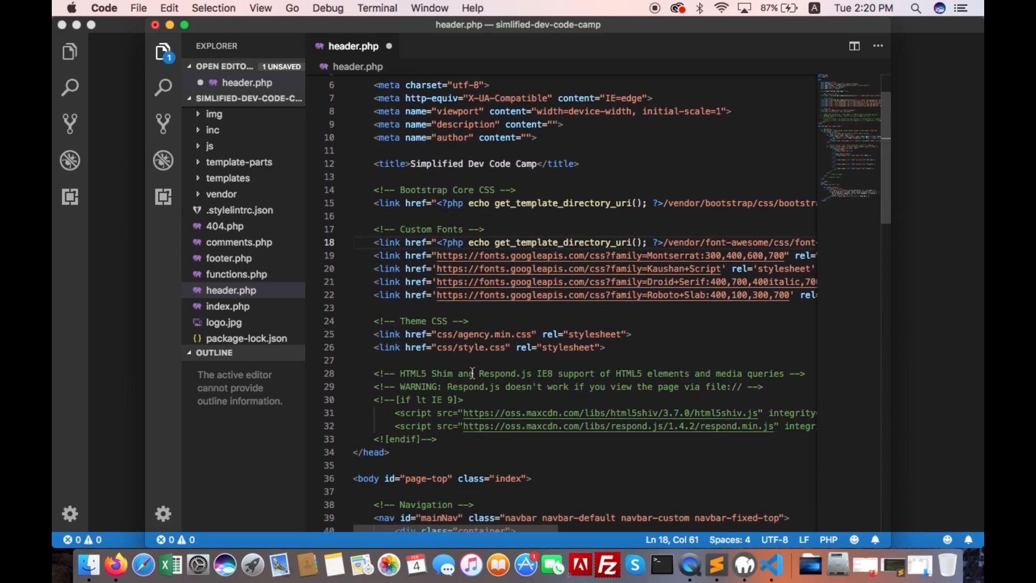
left_click(439, 336)
type("<?php echo get_template_directory_uri(); ?>/")
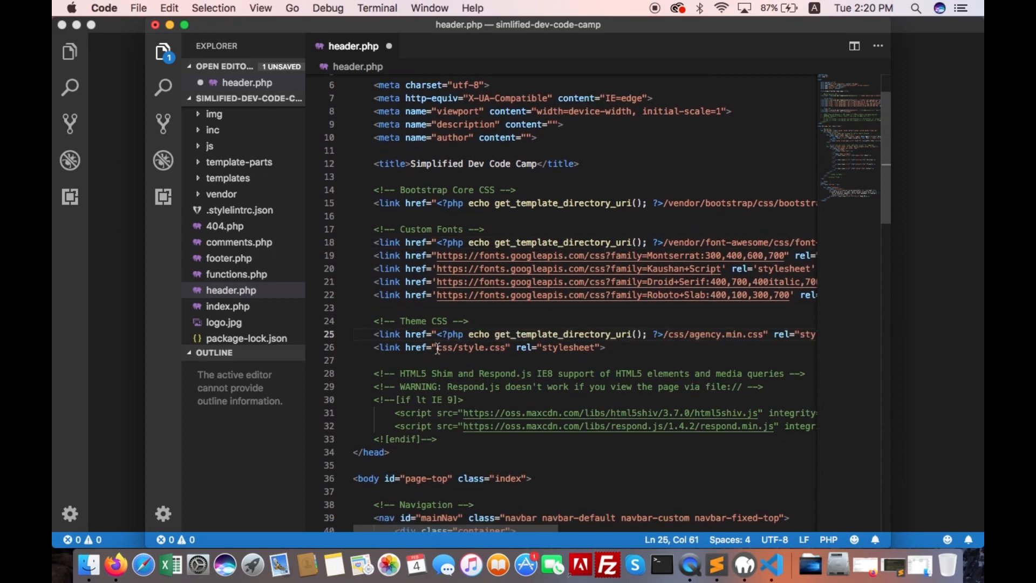
left_click(437, 347)
type("<?php echo get_template_directory_uri(); ?>/")
scroll(522, 440, "down", 5)
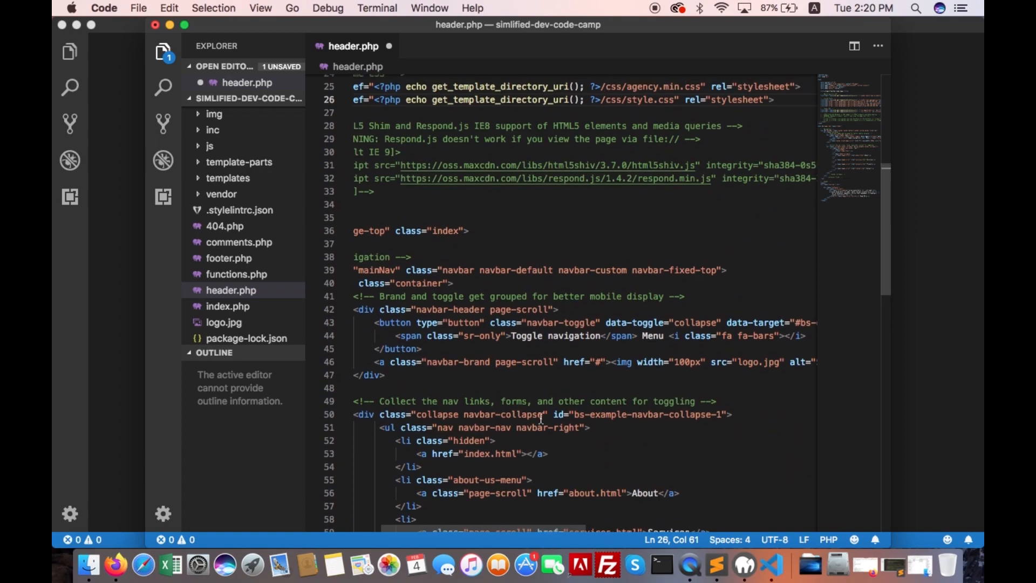
scroll(608, 363, "down", 1)
scroll(608, 363, "right", 5)
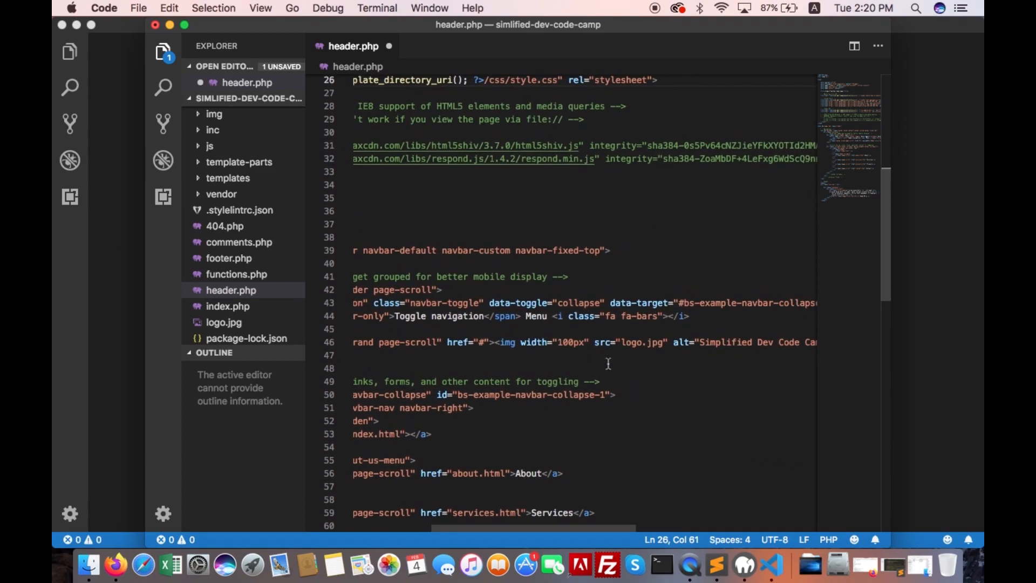
scroll(608, 363, "left", 1)
Step: Prefix the logo.jpg image path with the template directory URI and save header.php
left_click(627, 342)
type("<?php echo get_template_directory_uri(); ?>/")
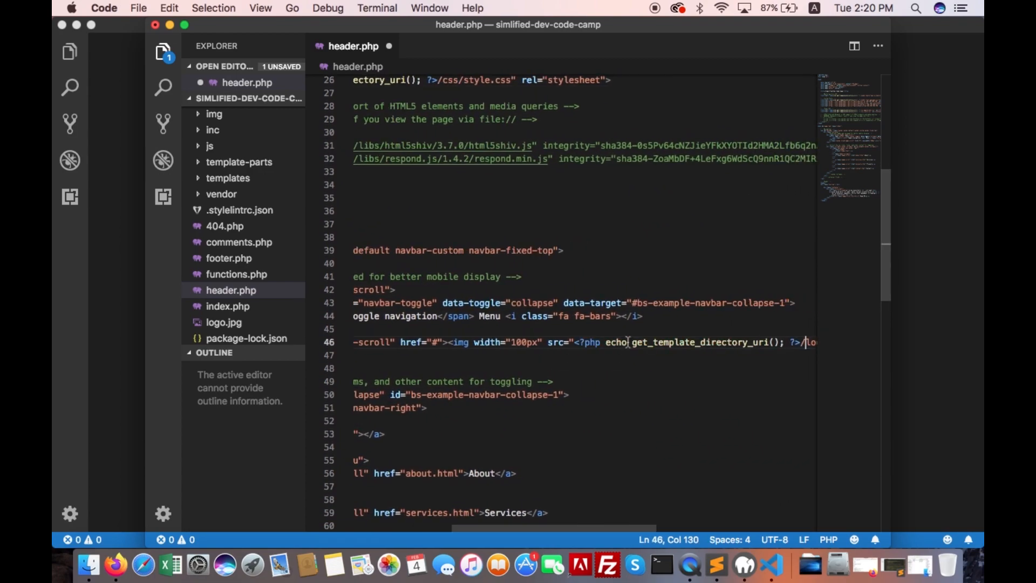
scroll(500, 381, "down", 10)
scroll(499, 381, "down", 4)
scroll(499, 381, "left", 3)
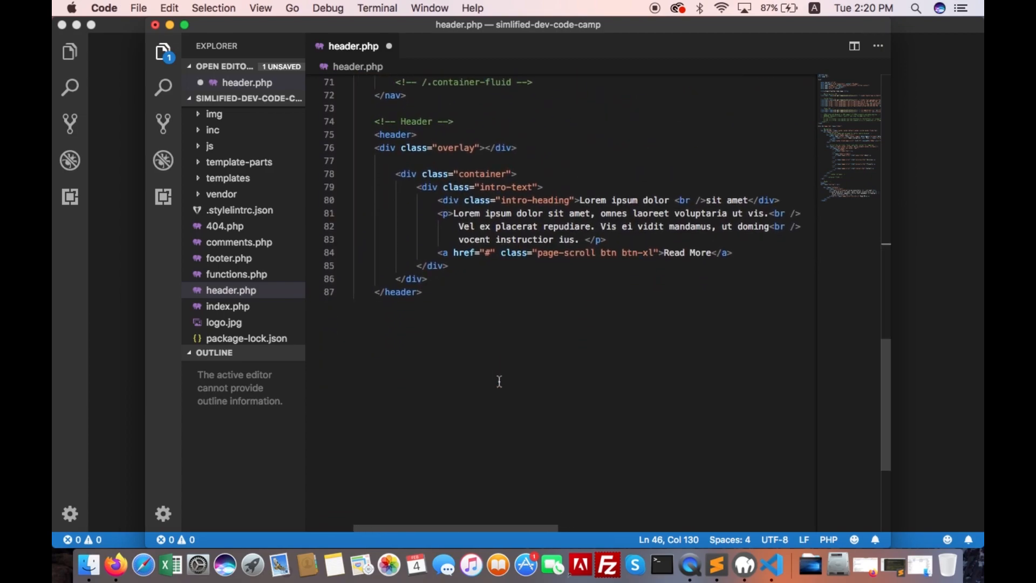
key("super+s")
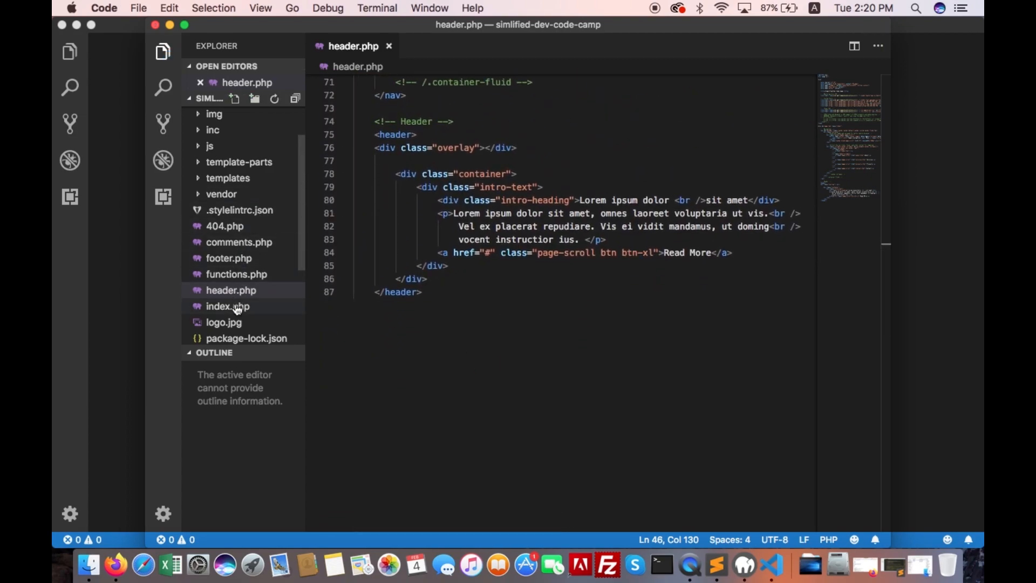
Step: Prefix img/service01.jpg, service02.jpg and service03.jpg in index.php with get_template_directory_uri() and save
left_click(227, 306)
scroll(462, 174, "up", 5)
scroll(461, 174, "right", 1)
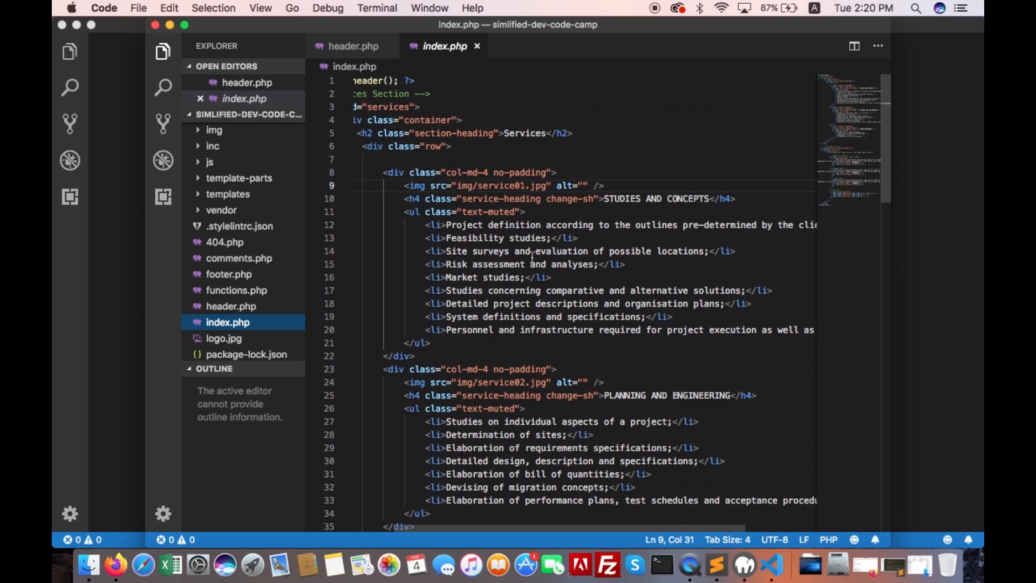
left_click(458, 186)
type("<?php echo get_template_directory_uri(); ?>/")
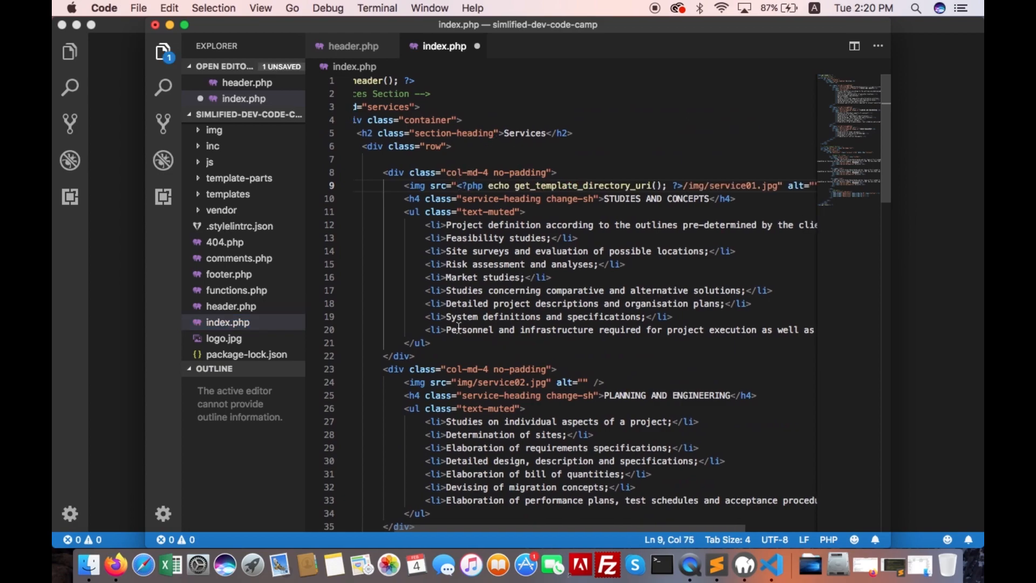
left_click(455, 381)
type("<?php echo get_template_directory_uri(); ?>/")
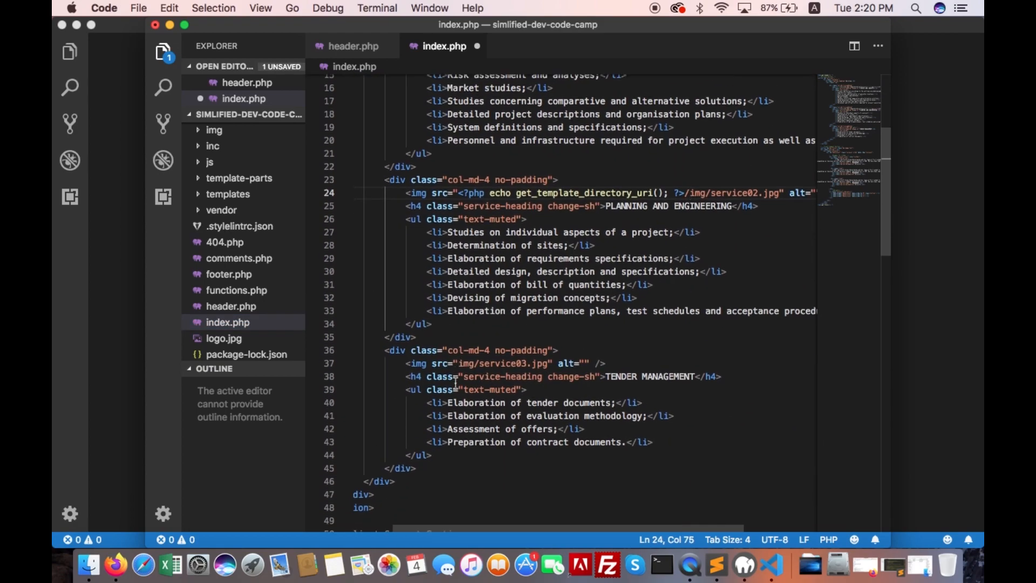
scroll(474, 314, "down", 6)
left_click(473, 317)
type("<?php echo get_template_directory_uri(); ?>/")
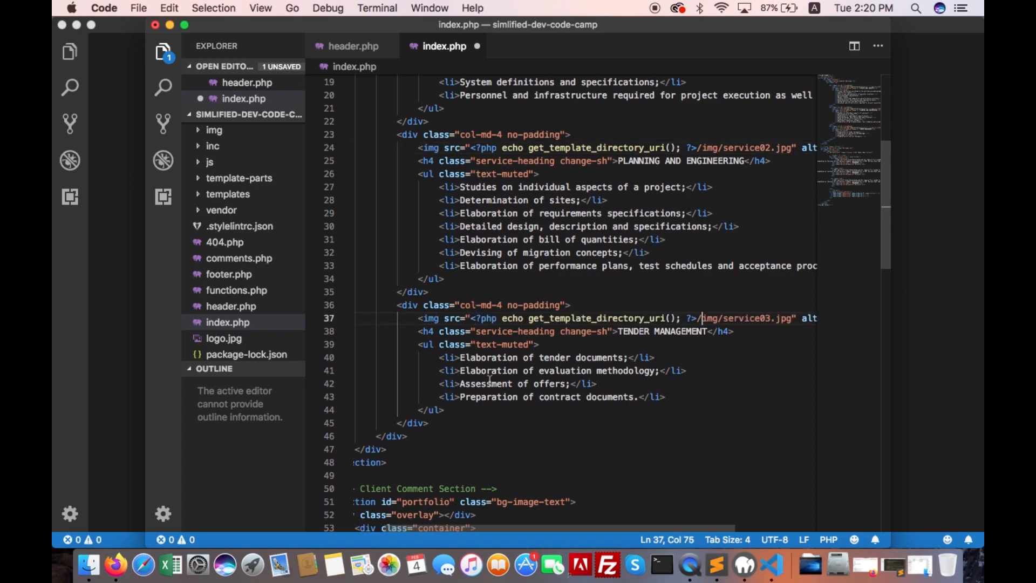
scroll(486, 364, "down", 5)
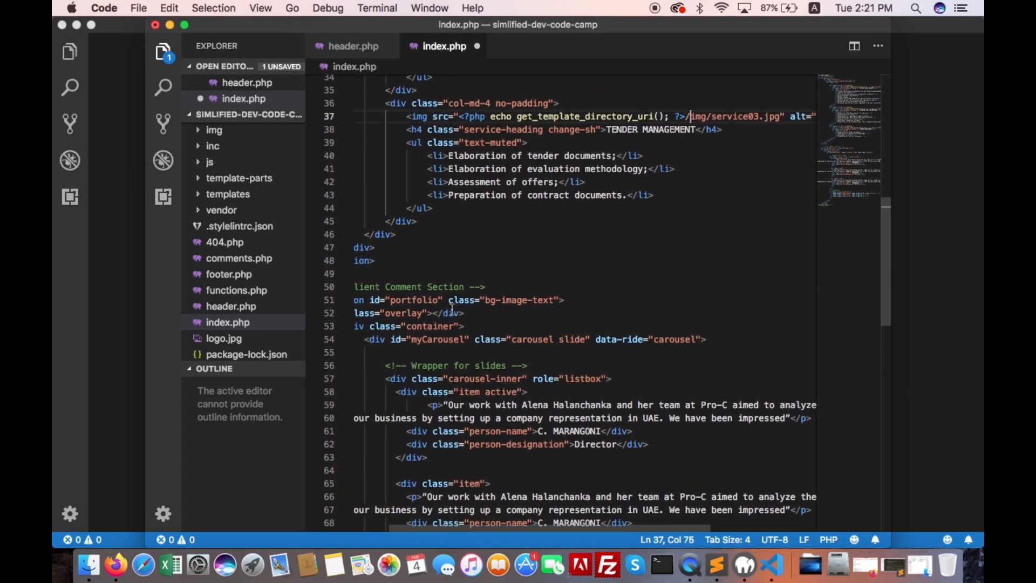
scroll(500, 311, "down", 6)
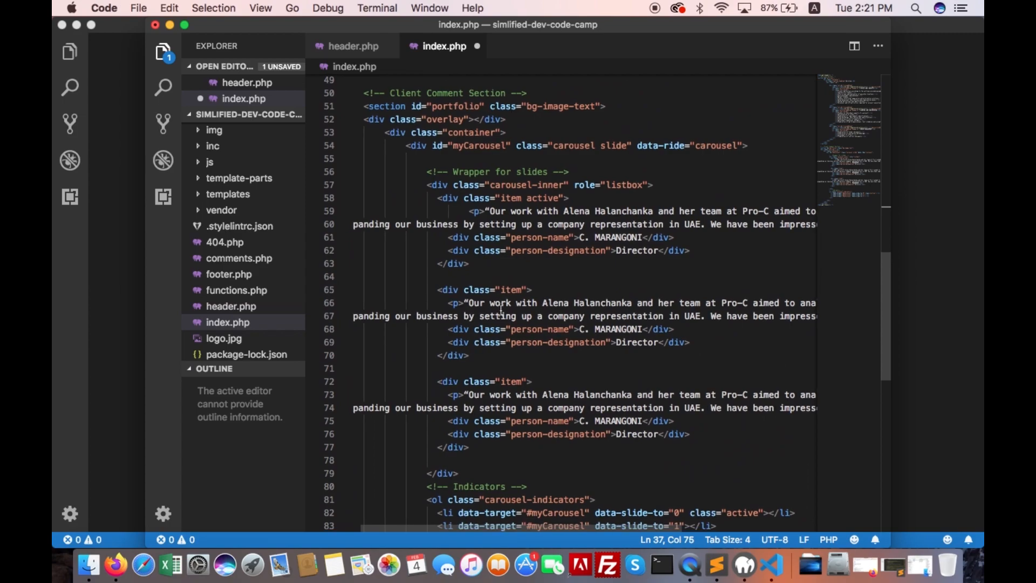
scroll(500, 310, "down", 8)
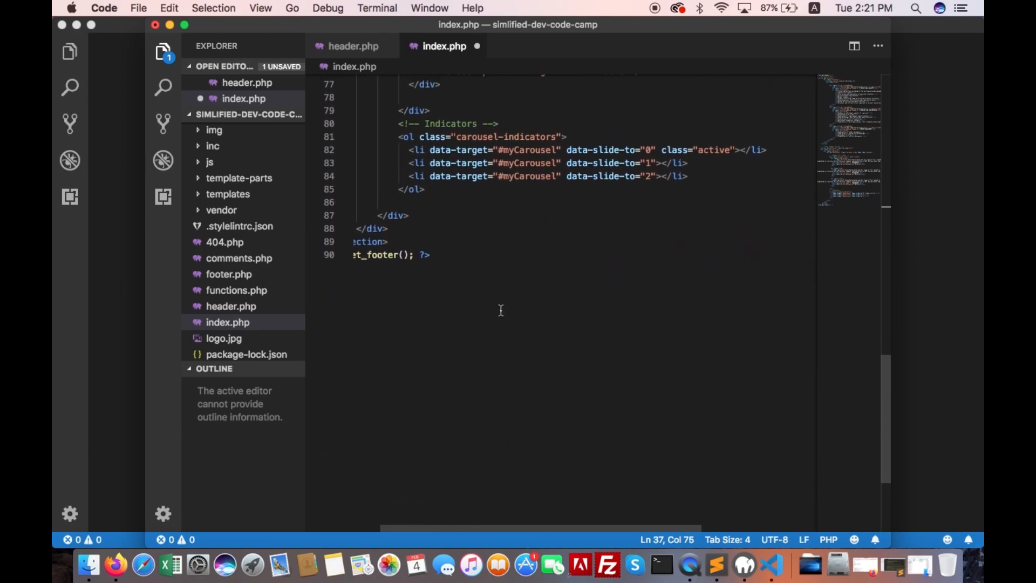
key("super+s")
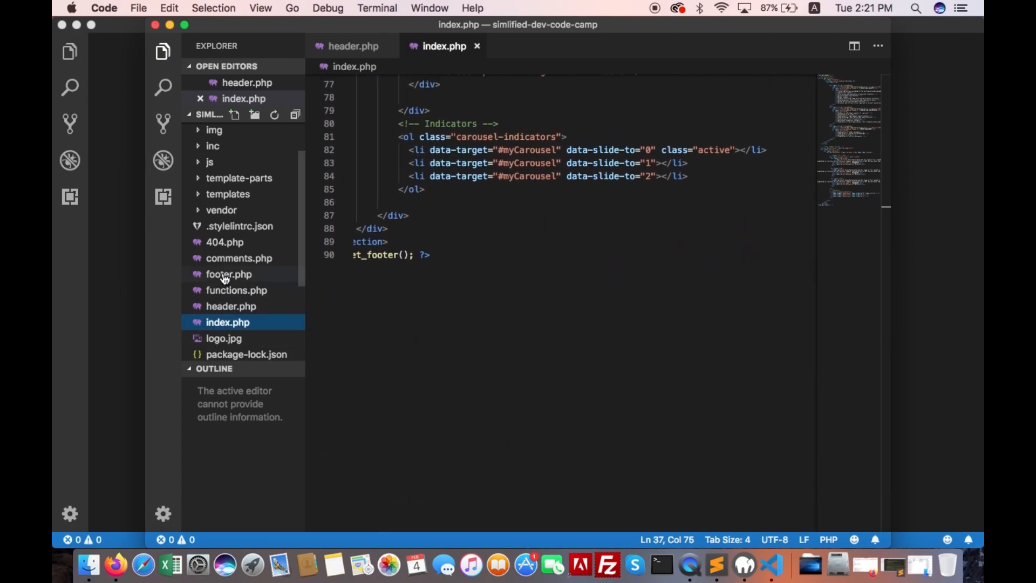
Step: In footer.php, prefix the jQuery, Bootstrap and jqBootstrapValidation.js script paths with get_template_directory_uri
left_click(228, 274)
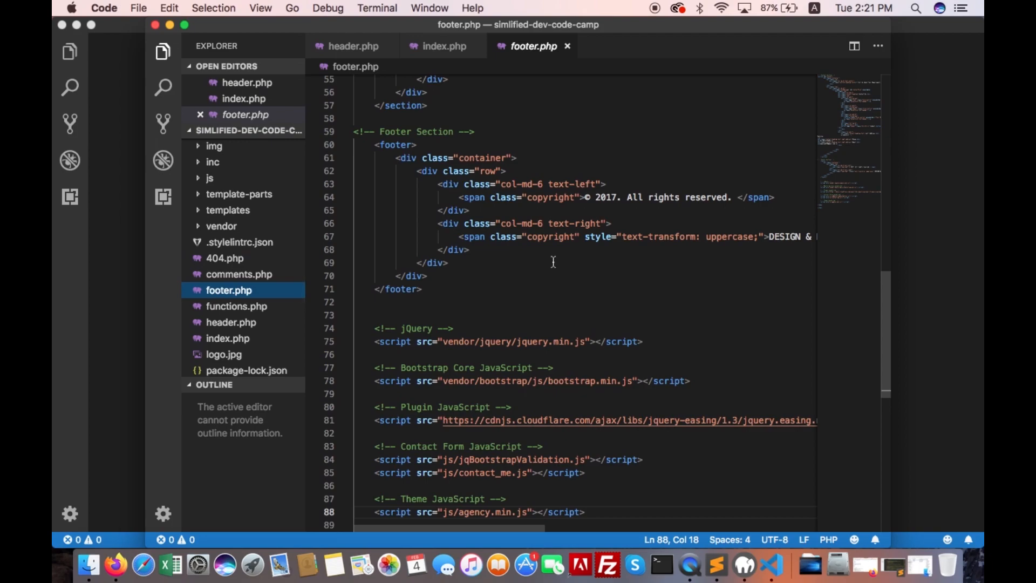
left_click(444, 341)
type("<?php echo get_template_directory_uri(); ?>/")
left_click(444, 381)
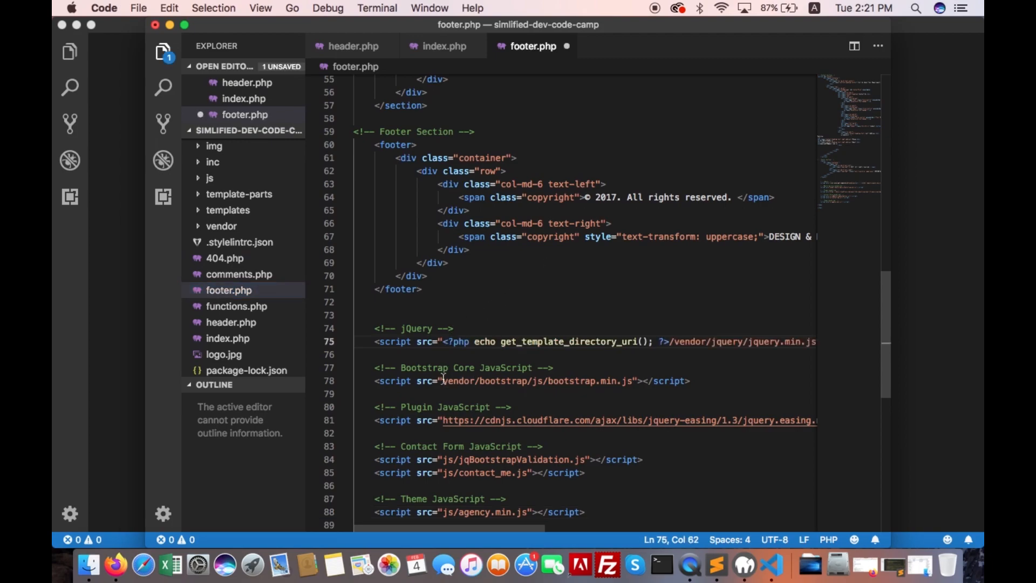
type("<?php echo get_template_directory_uri(); ?>/")
scroll(443, 378, "down", 3)
left_click(442, 384)
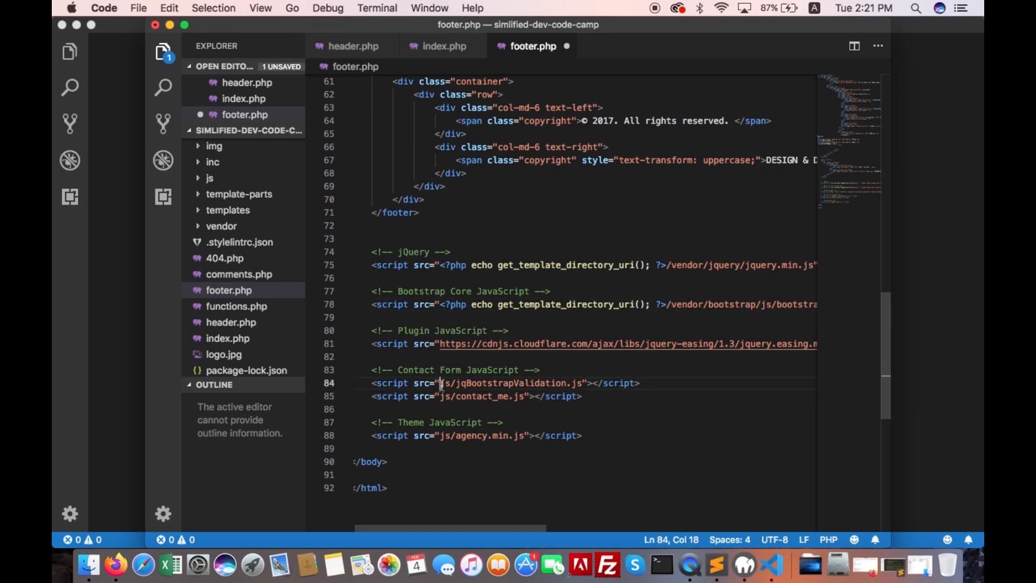
type("<?php echo get_template_directory_uri(); ?>/")
Step: Prefix the contact_me.js and agency.min.js paths the same way and save footer.php
left_click(443, 396)
type("<?php echo get_template_directory_uri(); ?>/")
left_click(443, 436)
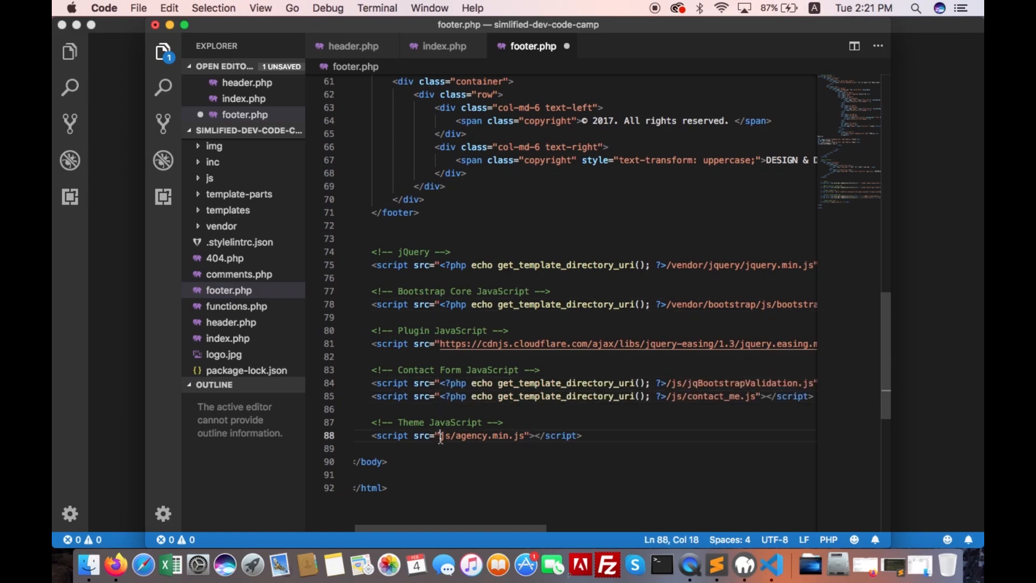
type("<?php echo get_template_directory_uri(); ?>/")
key("super+s")
scroll(466, 243, "up", 5)
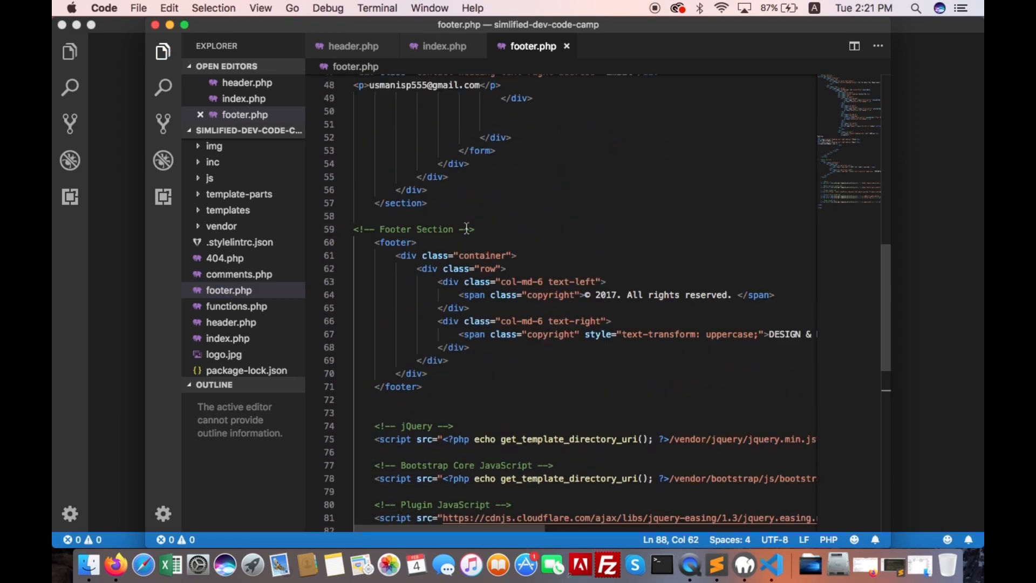
scroll(468, 231, "up", 5)
scroll(468, 231, "up", 3)
scroll(466, 231, "up", 5)
scroll(466, 231, "up", 3)
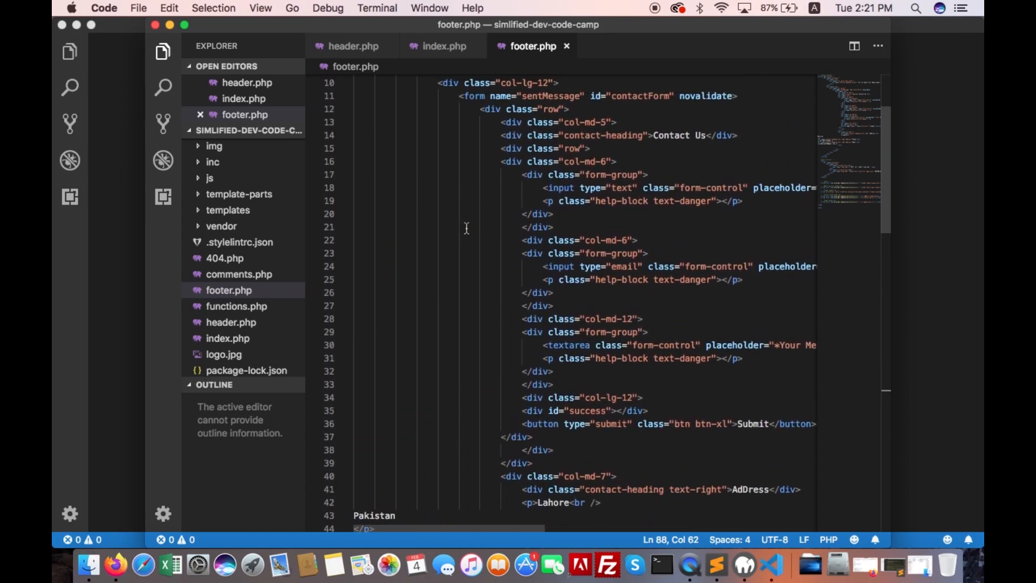
scroll(466, 231, "up", 3)
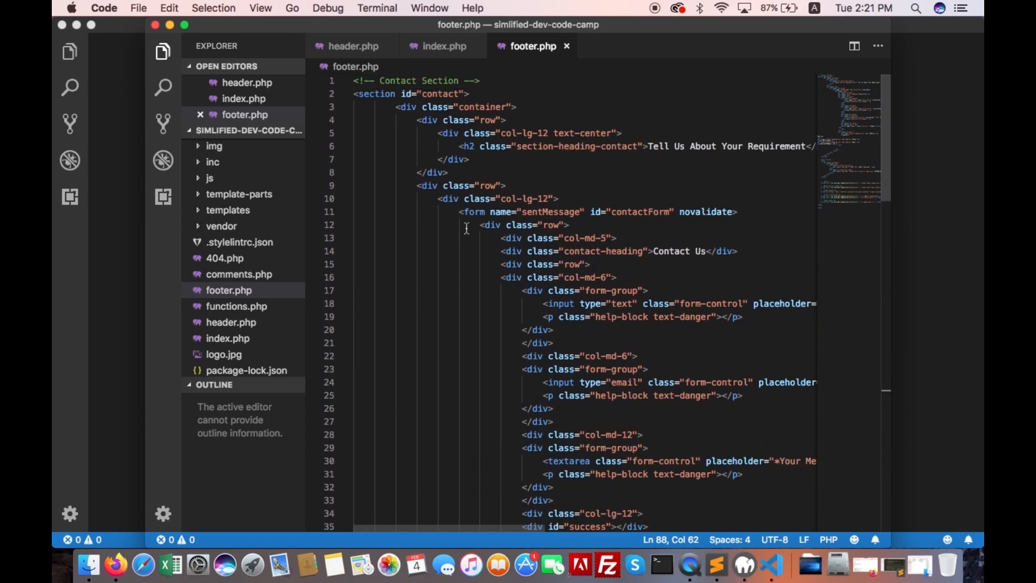
Step: Reload localhost:8888/demo/ in Firefox so the site renders fully styled
left_click(116, 564)
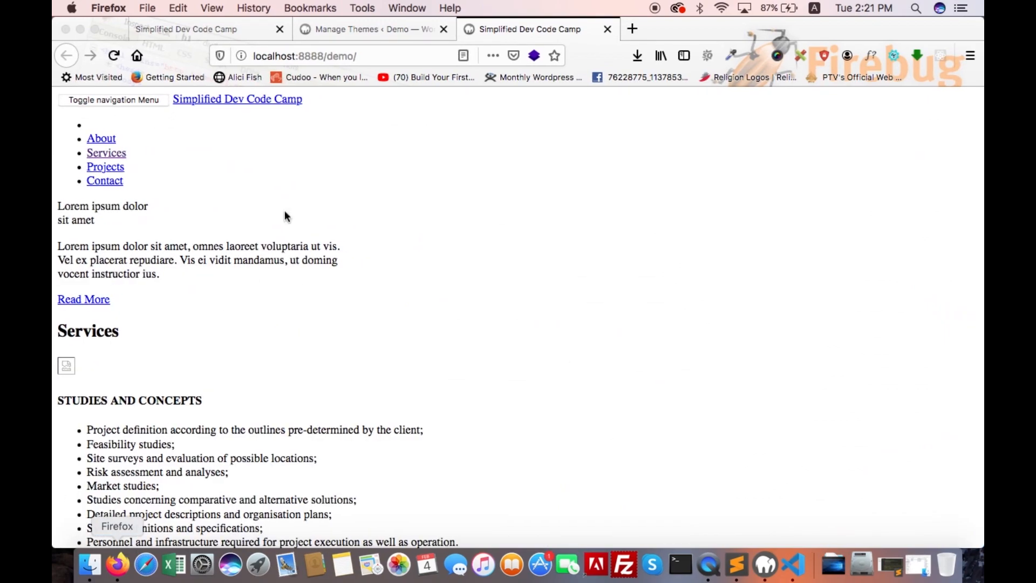
key("super+r")
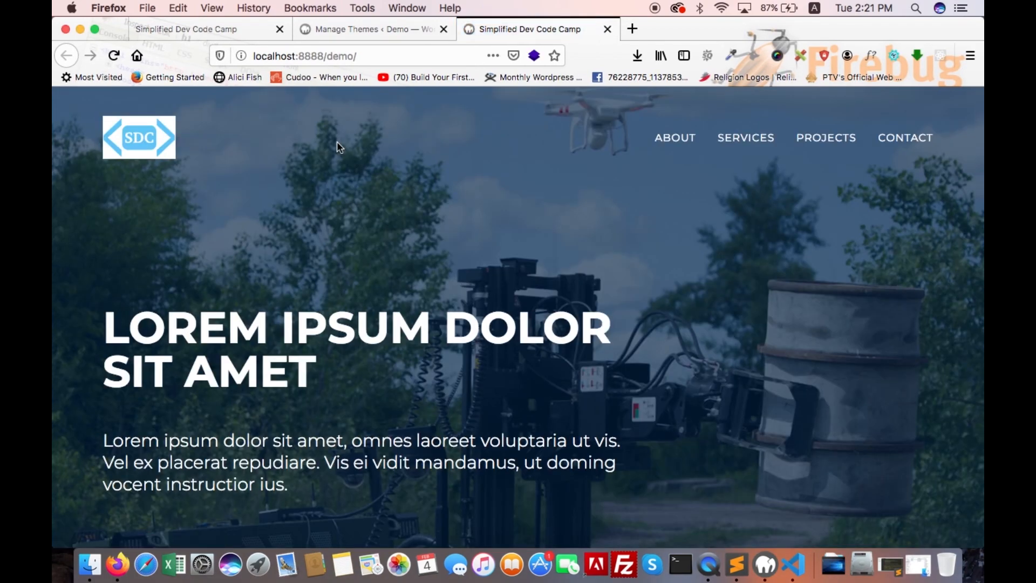
scroll(337, 141, "down", 8)
scroll(463, 299, "down", 8)
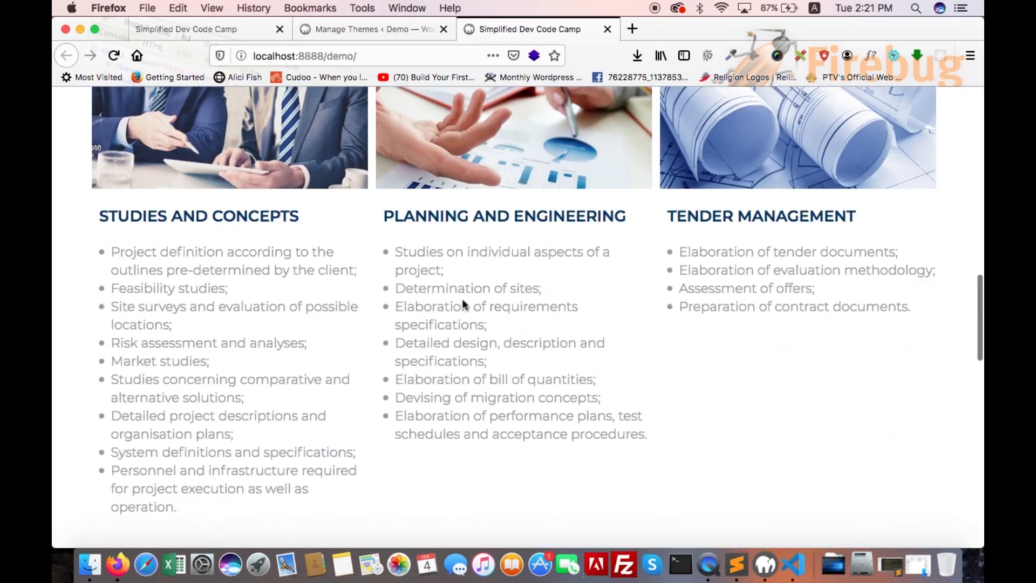
scroll(462, 299, "down", 10)
scroll(463, 299, "down", 5)
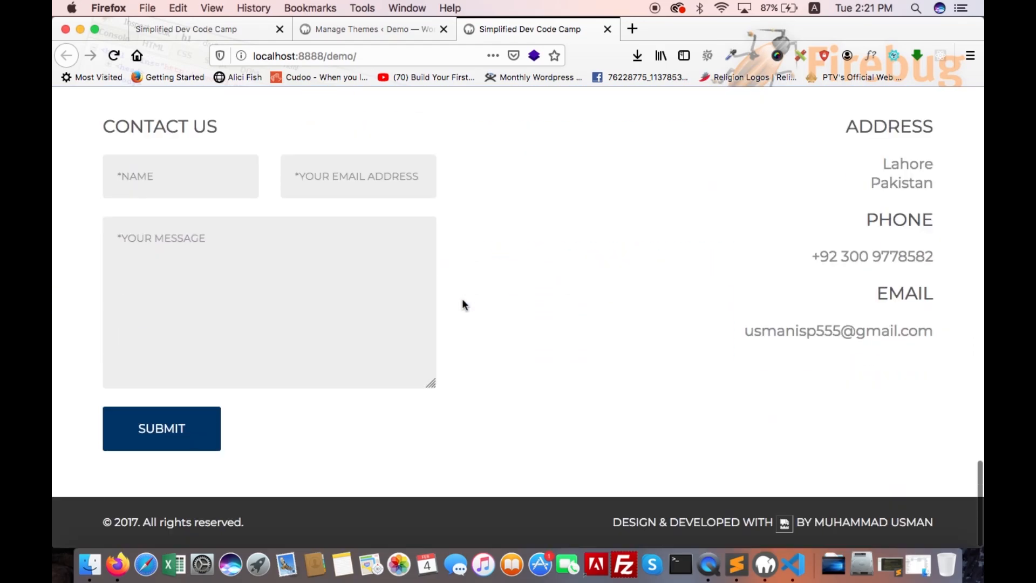
scroll(462, 298, "up", 5)
scroll(462, 299, "up", 8)
scroll(462, 299, "up", 8)
scroll(462, 299, "up", 5)
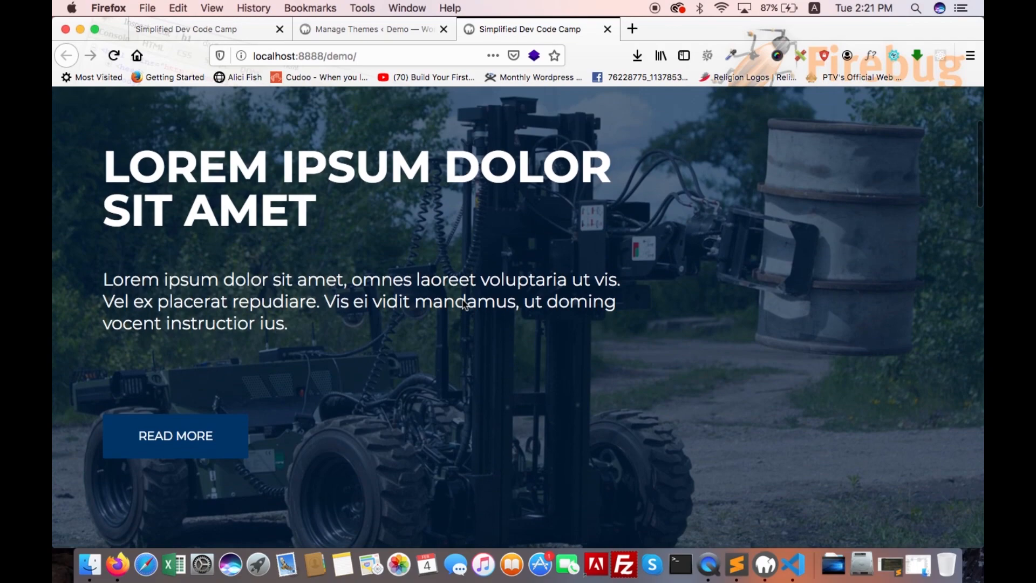
scroll(463, 299, "up", 3)
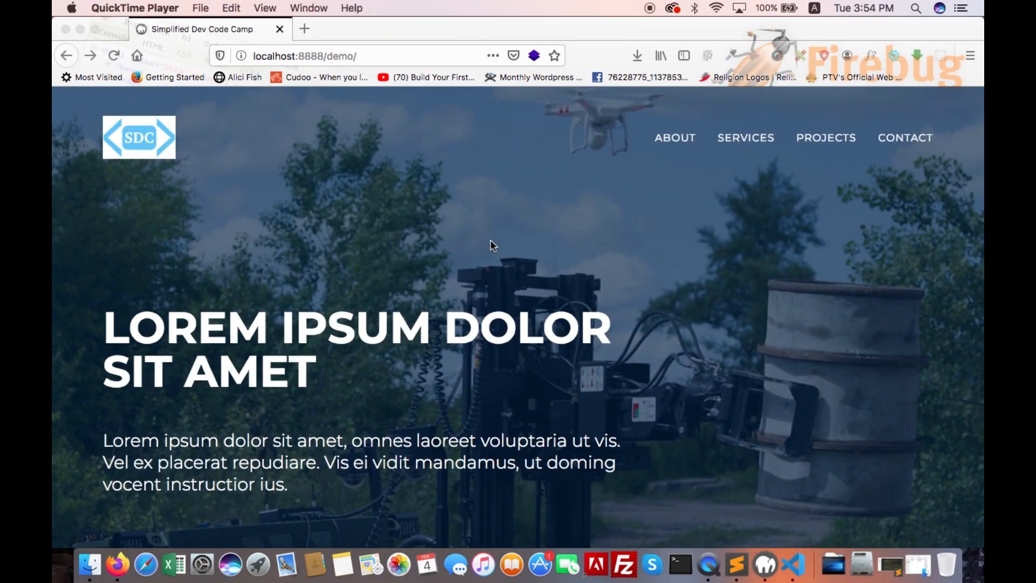